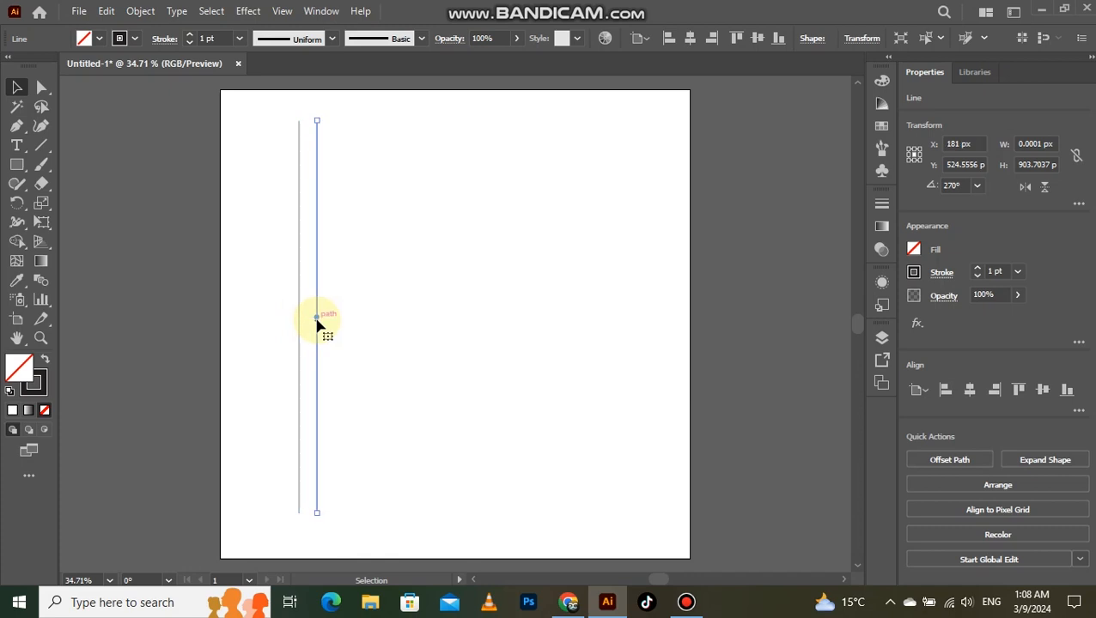
- Repeat the last line duplication until there are twelve evenly spaced vertical lines
{"action": "key", "text": "ctrl+d"}
{"action": "key", "text": "ctrl+d"}
{"action": "key", "text": "ctrl+d"}
{"action": "key", "text": "ctrl+d"}
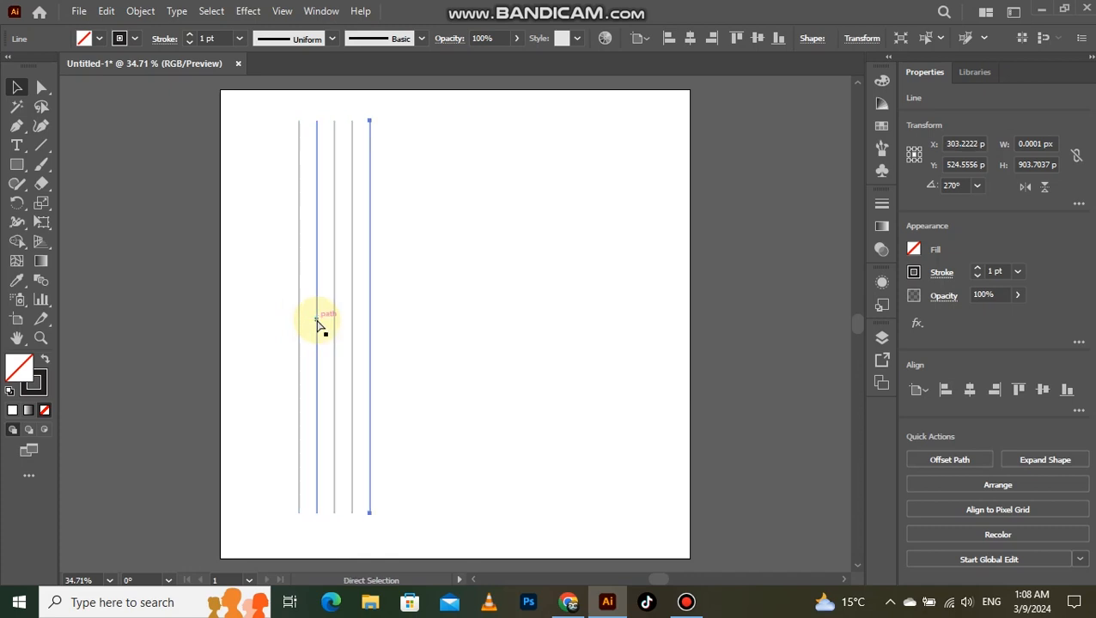
{"action": "key", "text": "ctrl+d"}
{"action": "key", "text": "ctrl+d"}
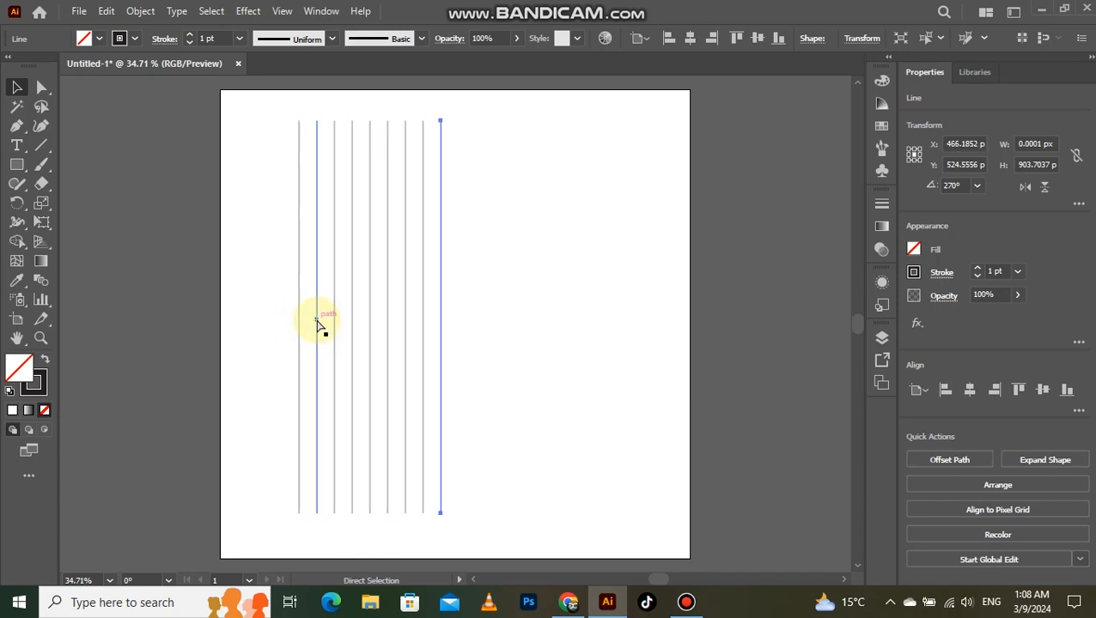
{"action": "key", "text": "ctrl+d"}
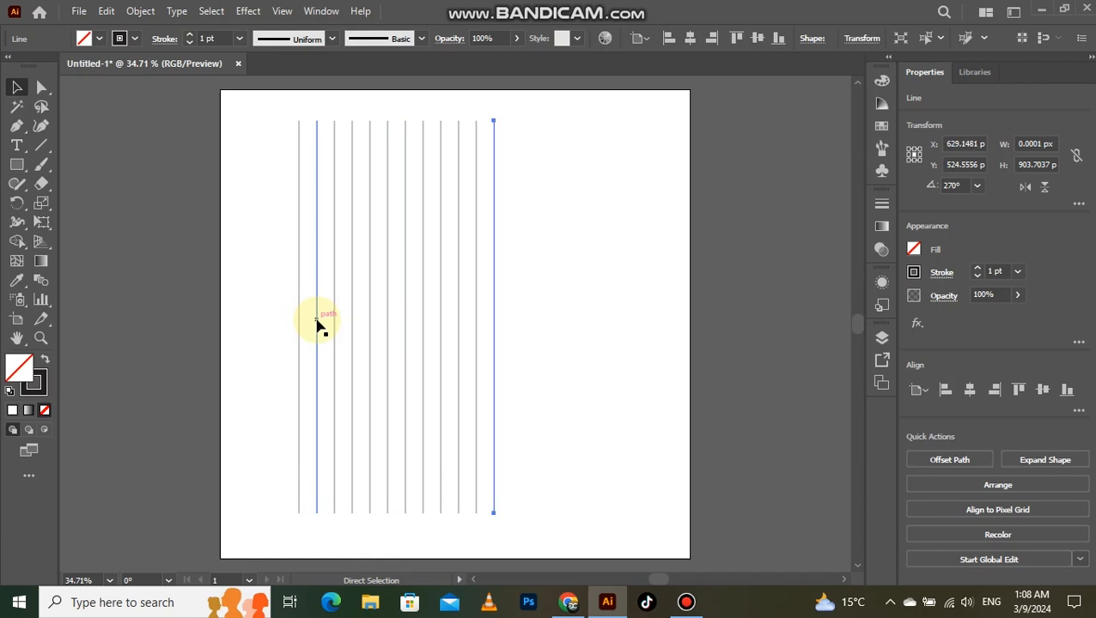
- Group all the vertical lines and centre the group horizontally and vertically on the artboard
{"action": "left_click_drag", "start_coordinate": [346, 323], "coordinate": [295, 331]}
{"action": "right_click", "coordinate": [391, 283]}
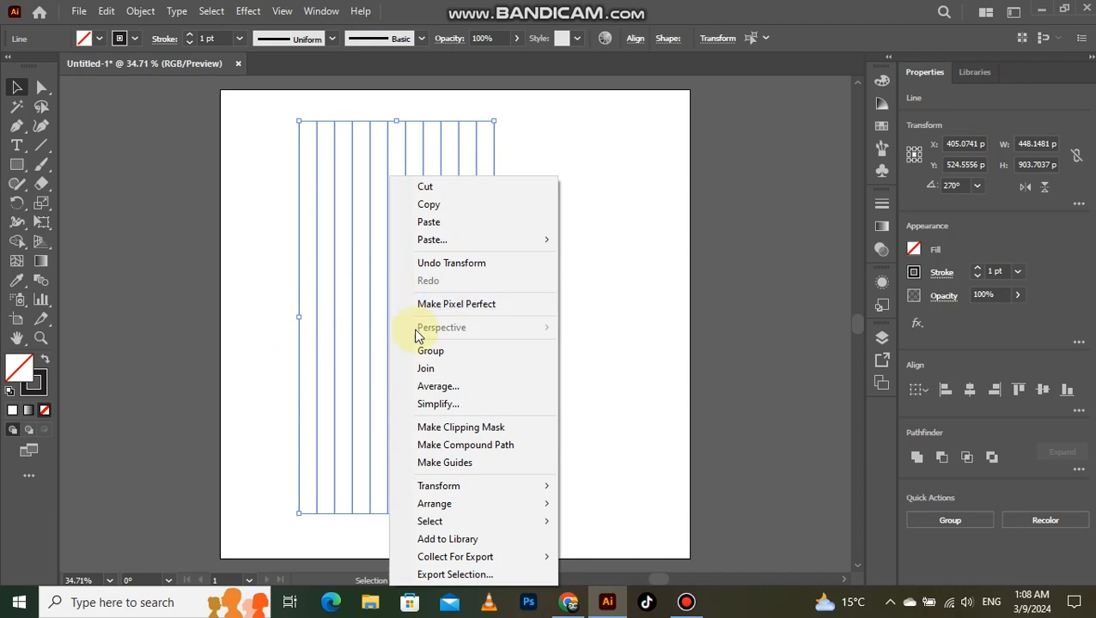
{"action": "left_click", "coordinate": [429, 351]}
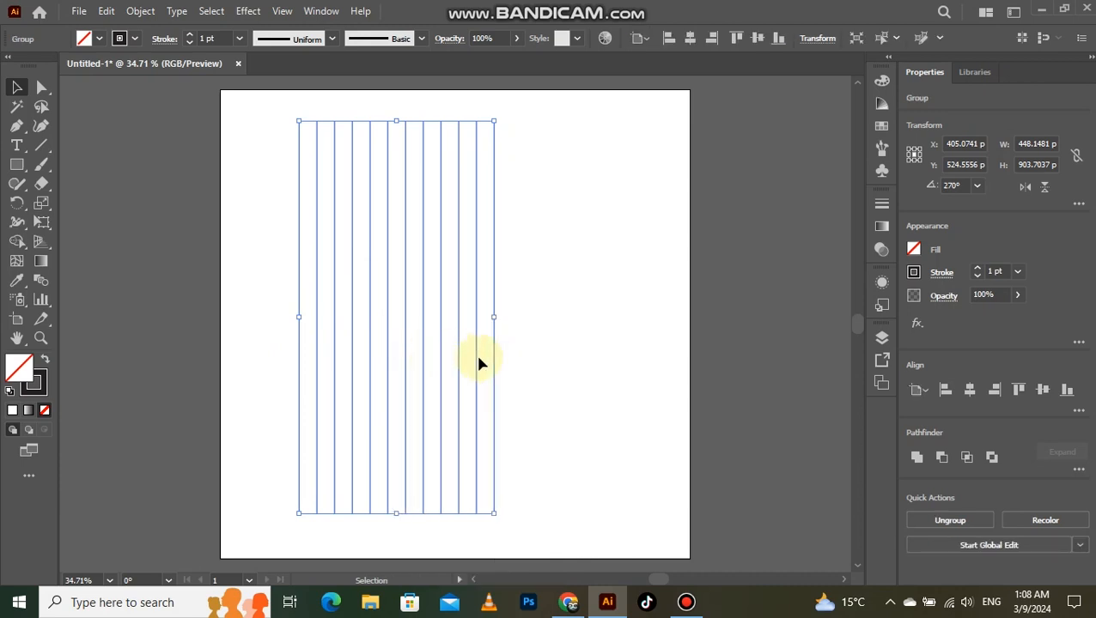
{"action": "left_click", "coordinate": [967, 393]}
{"action": "left_click", "coordinate": [1040, 390]}
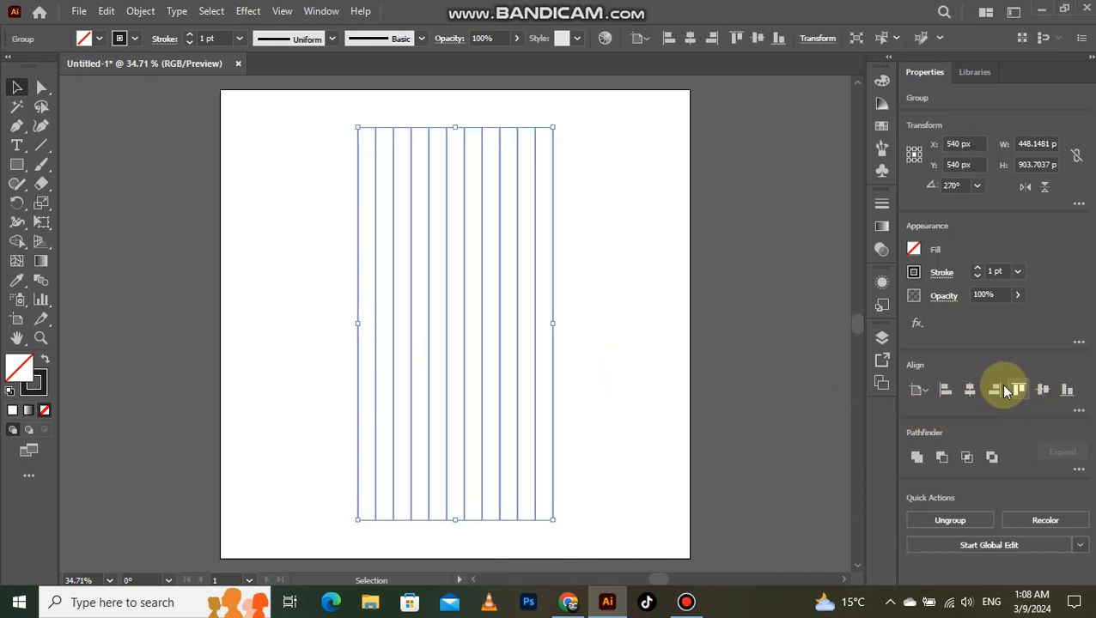
- Rotate the line group by 45°
{"action": "right_click", "coordinate": [469, 305]}
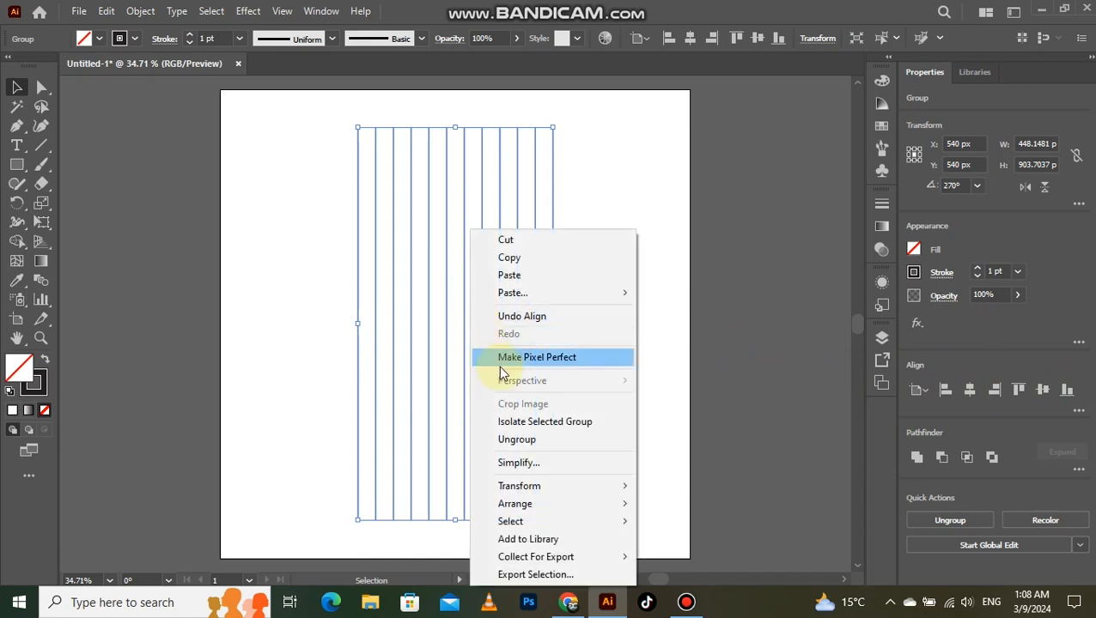
{"action": "mouse_move", "coordinate": [601, 491]}
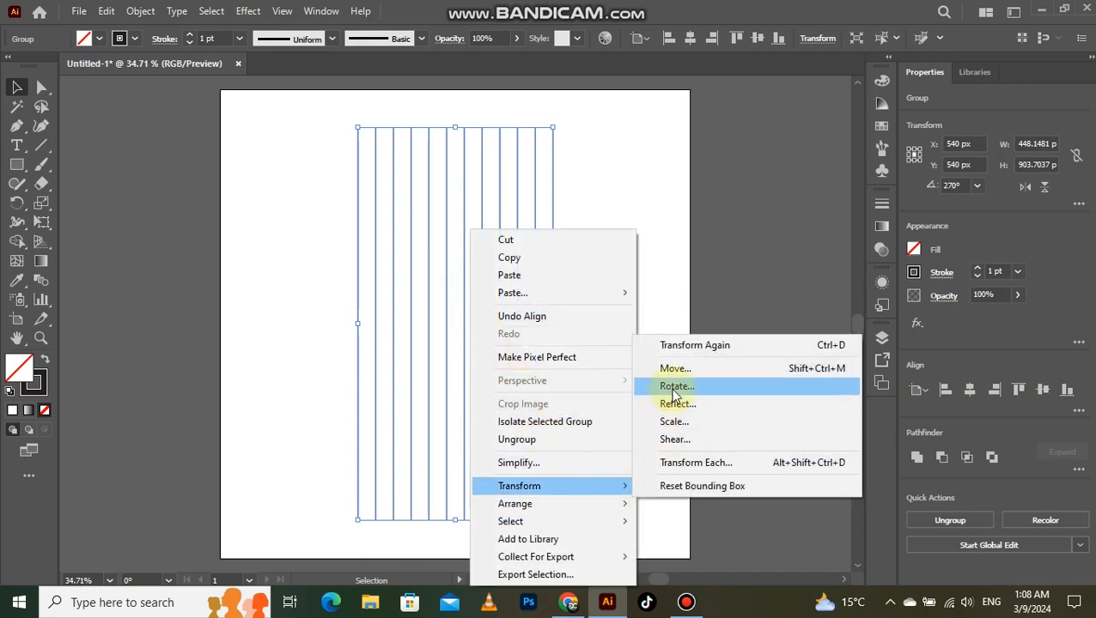
{"action": "left_click", "coordinate": [670, 386]}
{"action": "type", "text": "45"}
{"action": "left_click", "coordinate": [731, 528]}
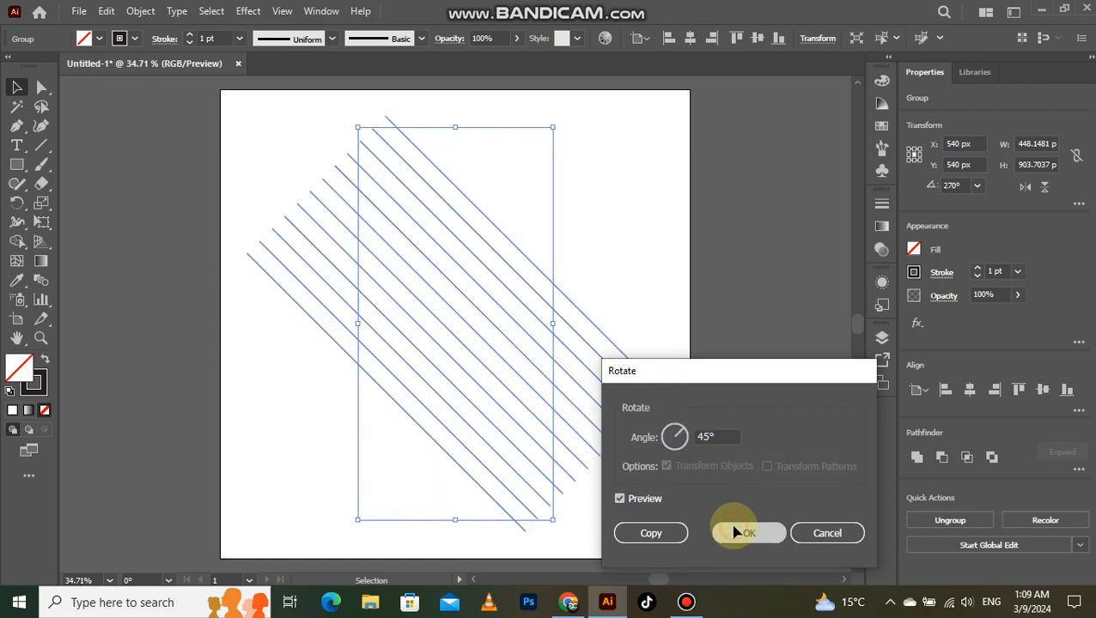
- Create a reflected copy of the diagonal line group so the two sets cross at right angles
{"action": "right_click", "coordinate": [473, 313]}
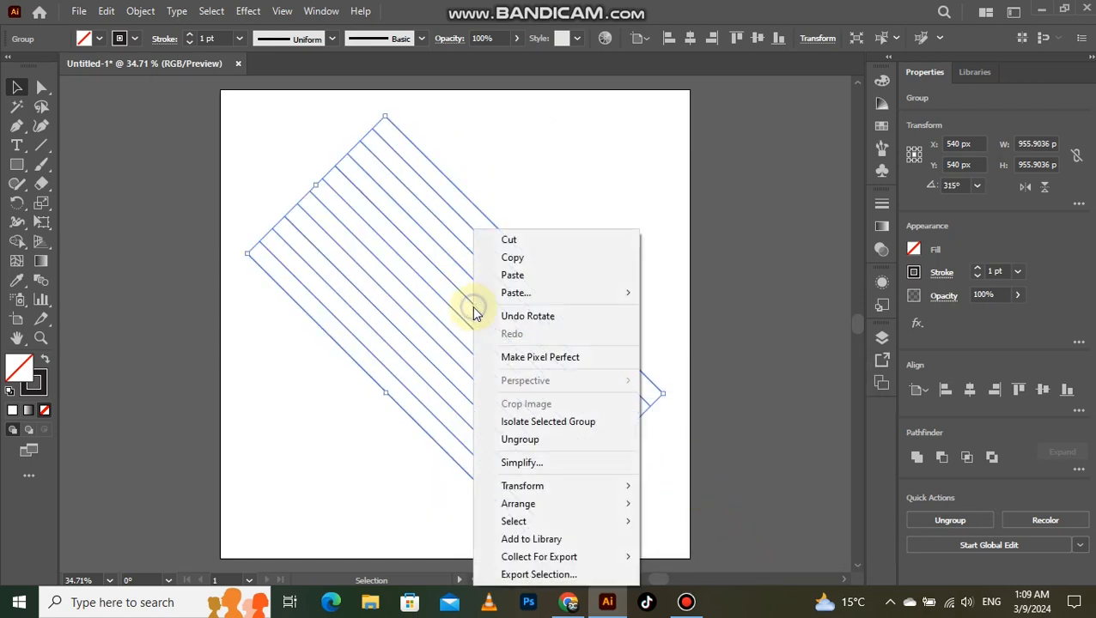
{"action": "mouse_move", "coordinate": [589, 486]}
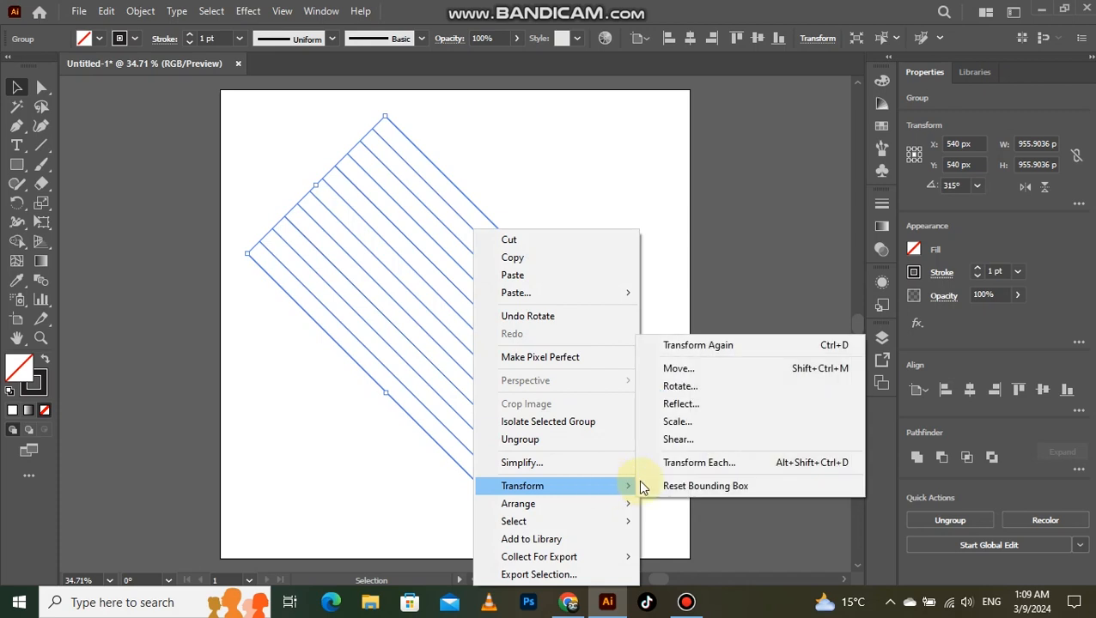
{"action": "left_click", "coordinate": [681, 405]}
{"action": "left_click", "coordinate": [799, 393]}
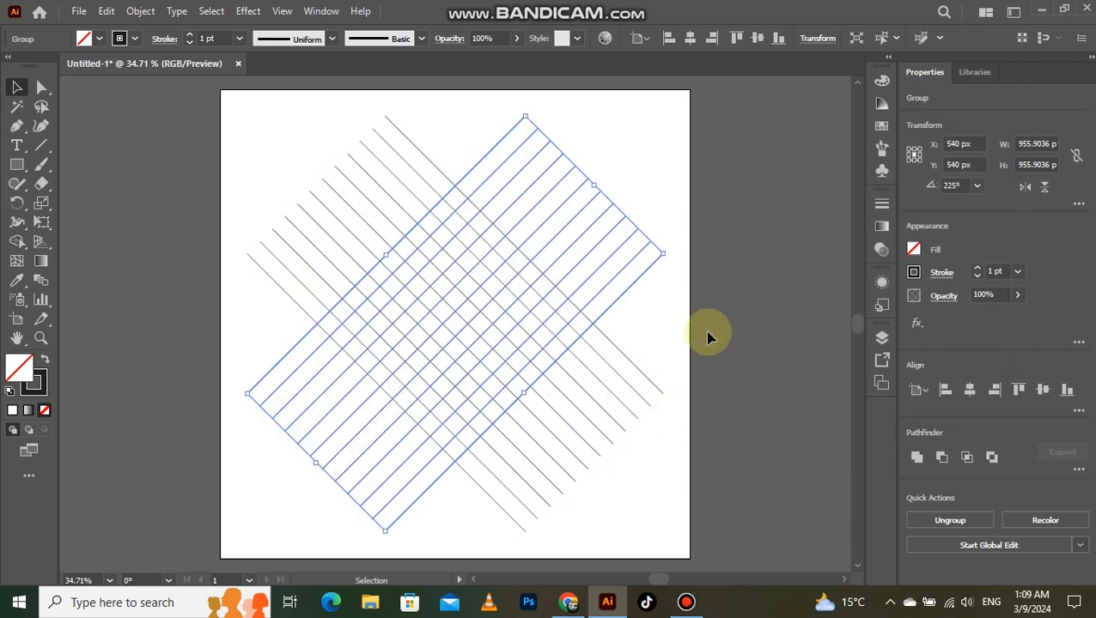
- Ungroup the reflected set of lines and deselect it
{"action": "left_click", "coordinate": [657, 309]}
{"action": "right_click", "coordinate": [620, 280]}
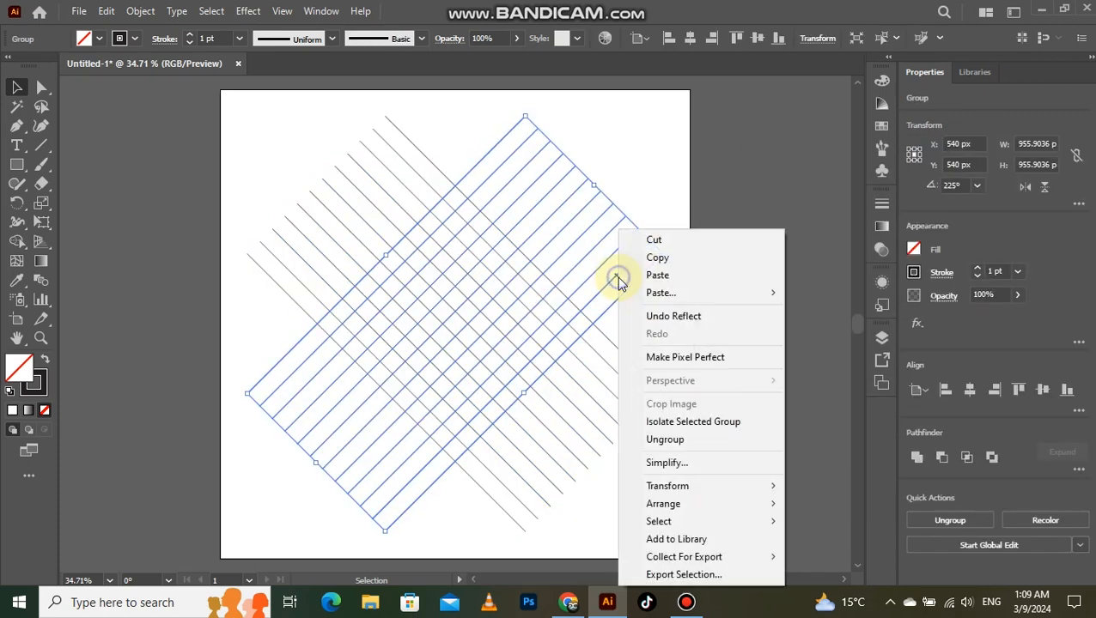
{"action": "left_click", "coordinate": [656, 440]}
{"action": "left_click", "coordinate": [657, 350]}
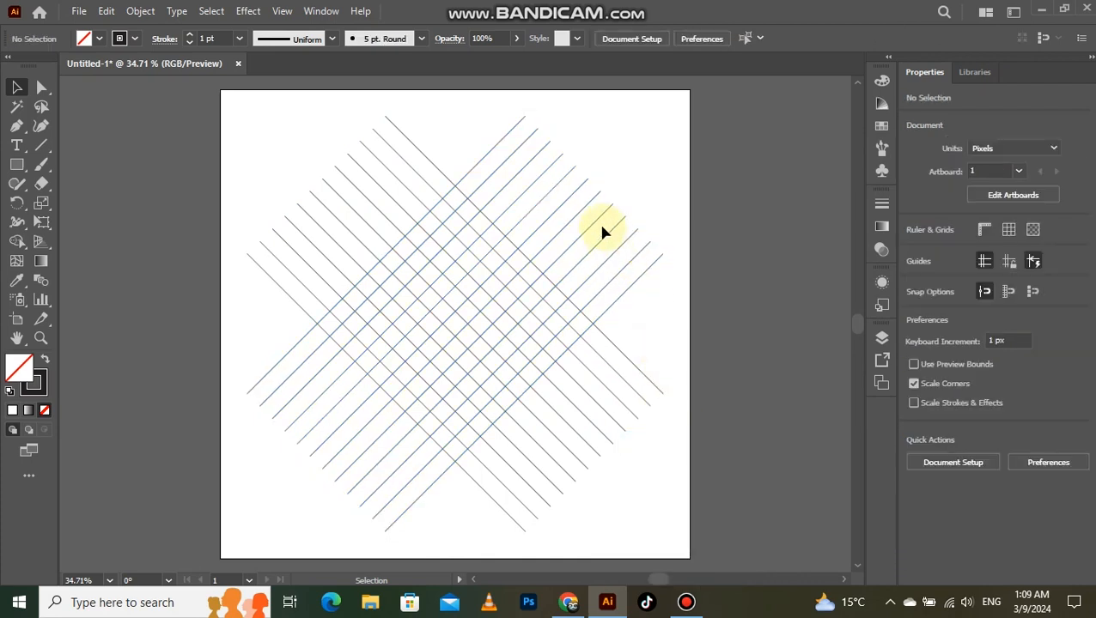
- Make a copy of the four middle lines of the ungrouped set, rotated by 45° to stand vertical
{"action": "scroll", "coordinate": [599, 223], "scroll_direction": "up", "scroll_amount": 1}
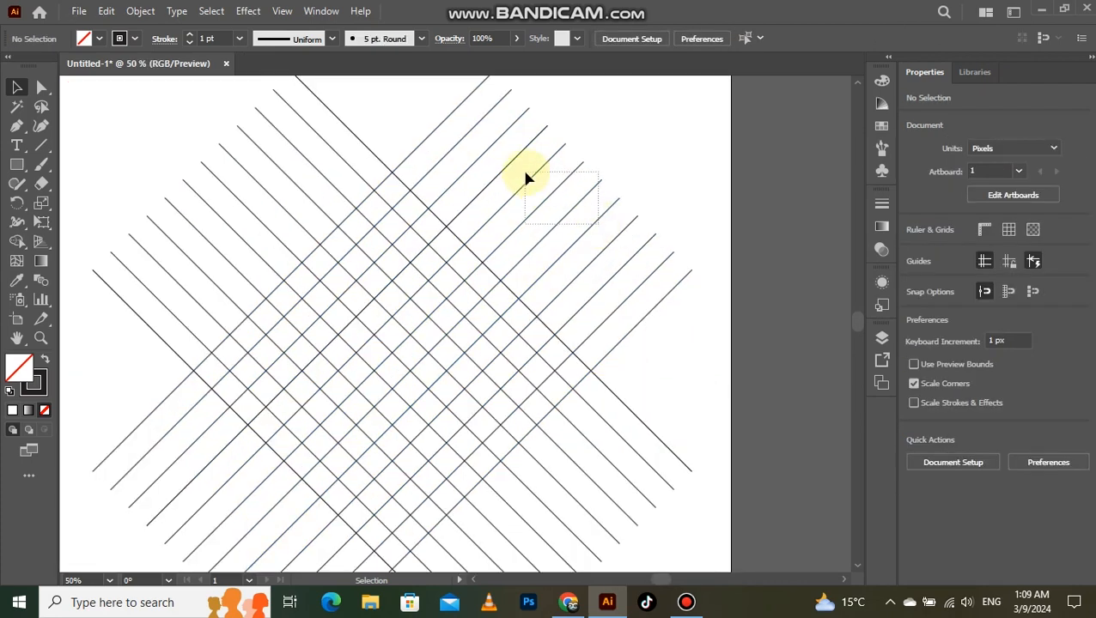
{"action": "left_click_drag", "start_coordinate": [527, 178], "coordinate": [525, 181]}
{"action": "right_click", "coordinate": [527, 202]}
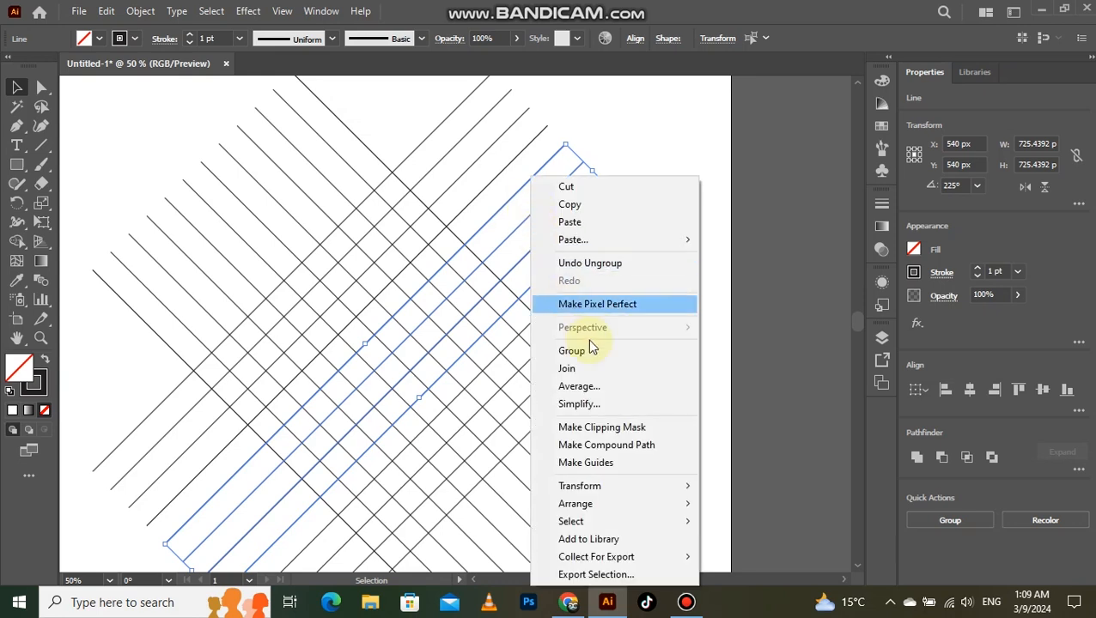
{"action": "mouse_move", "coordinate": [666, 487]}
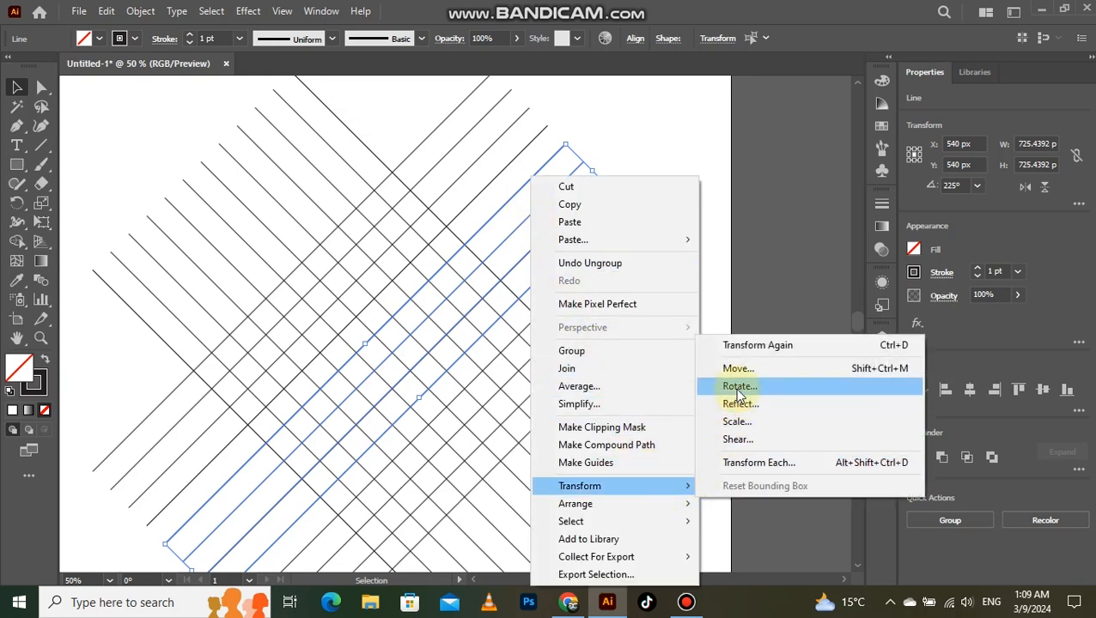
{"action": "left_click", "coordinate": [738, 388]}
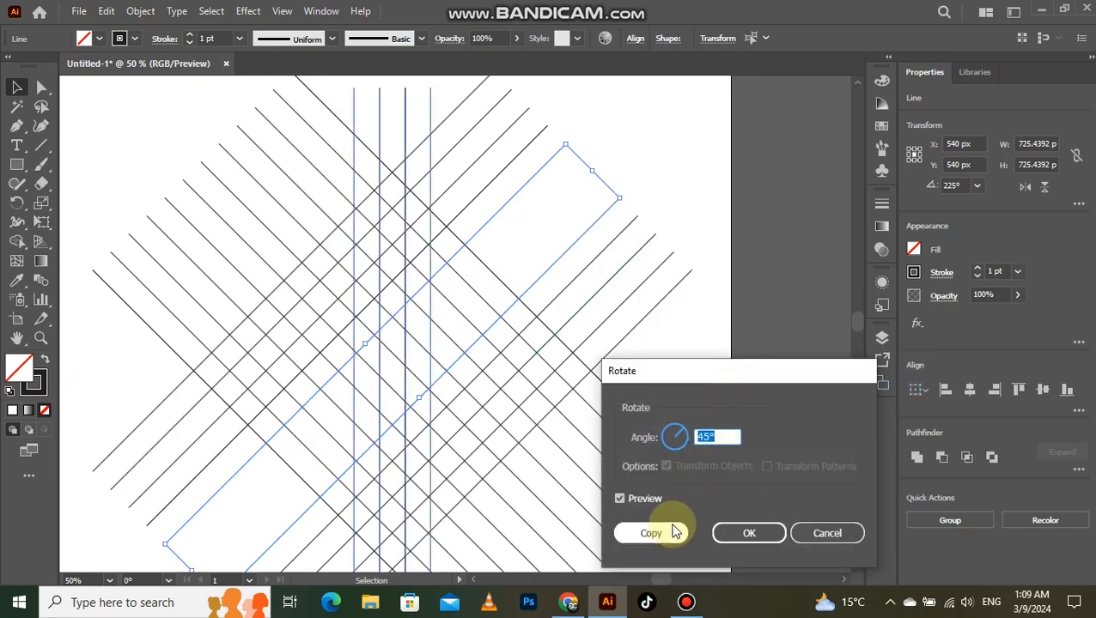
{"action": "left_click", "coordinate": [675, 530]}
{"action": "left_click", "coordinate": [656, 362]}
- Stretch the four vertical lines evenly about their centre to a height of about 964 px and group them
{"action": "scroll", "coordinate": [479, 293], "scroll_direction": "down", "scroll_amount": 1}
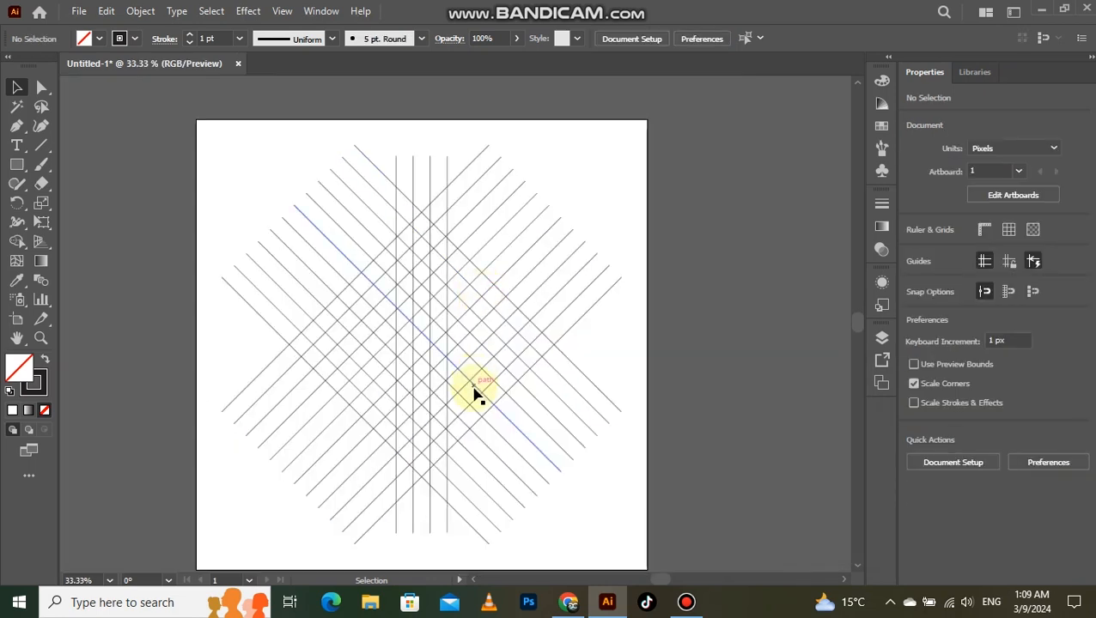
{"action": "scroll", "coordinate": [476, 395], "scroll_direction": "down", "scroll_amount": 1}
{"action": "left_click", "coordinate": [430, 486]}
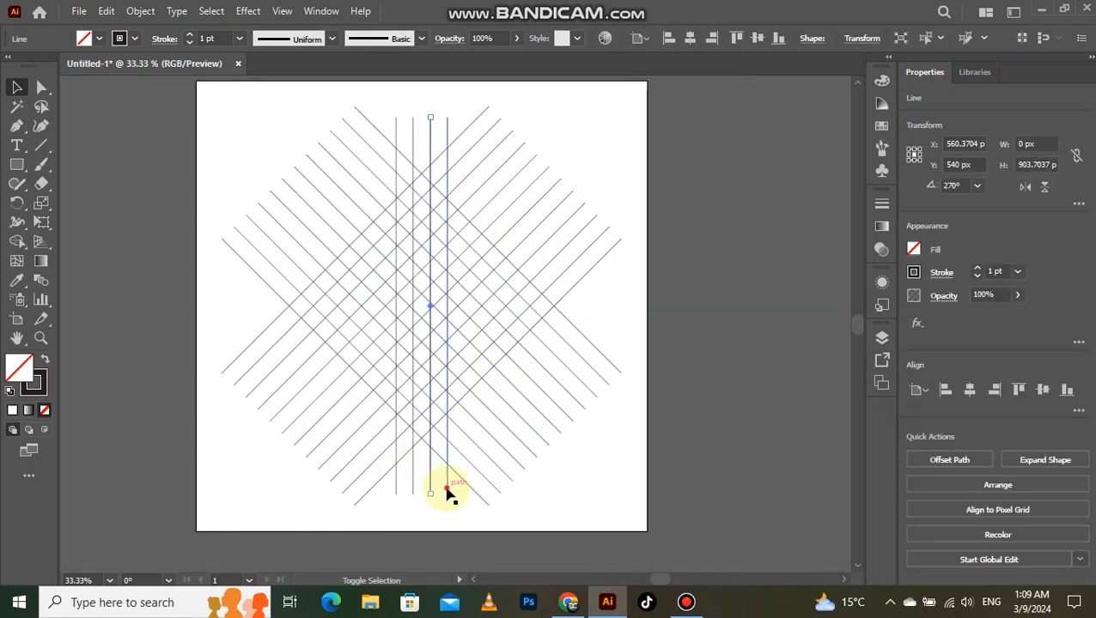
{"action": "left_click", "coordinate": [447, 489], "text": "shift"}
{"action": "left_click", "coordinate": [413, 479], "text": "shift"}
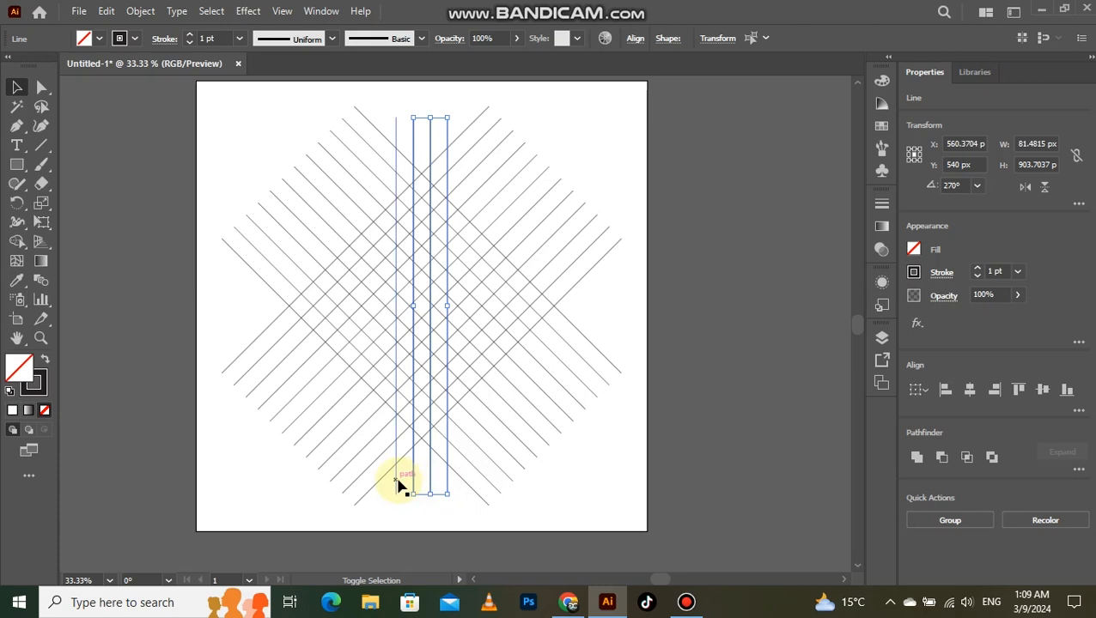
{"action": "left_click_drag", "start_coordinate": [421, 495], "coordinate": [421, 508]}
{"action": "right_click", "coordinate": [429, 479]}
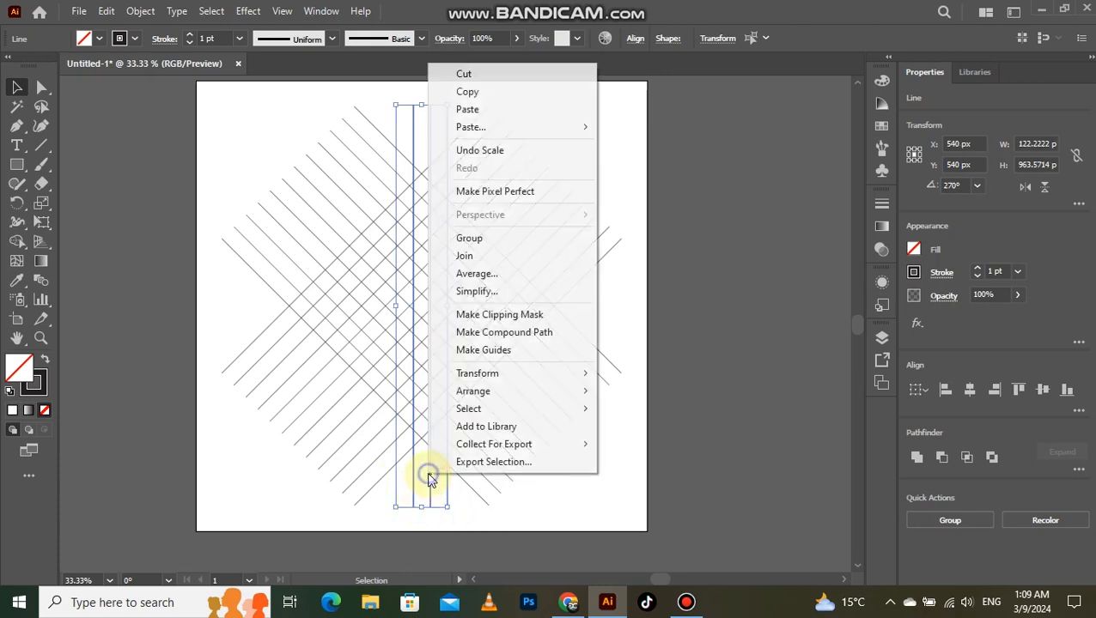
{"action": "left_click", "coordinate": [477, 242]}
{"action": "left_click", "coordinate": [584, 274]}
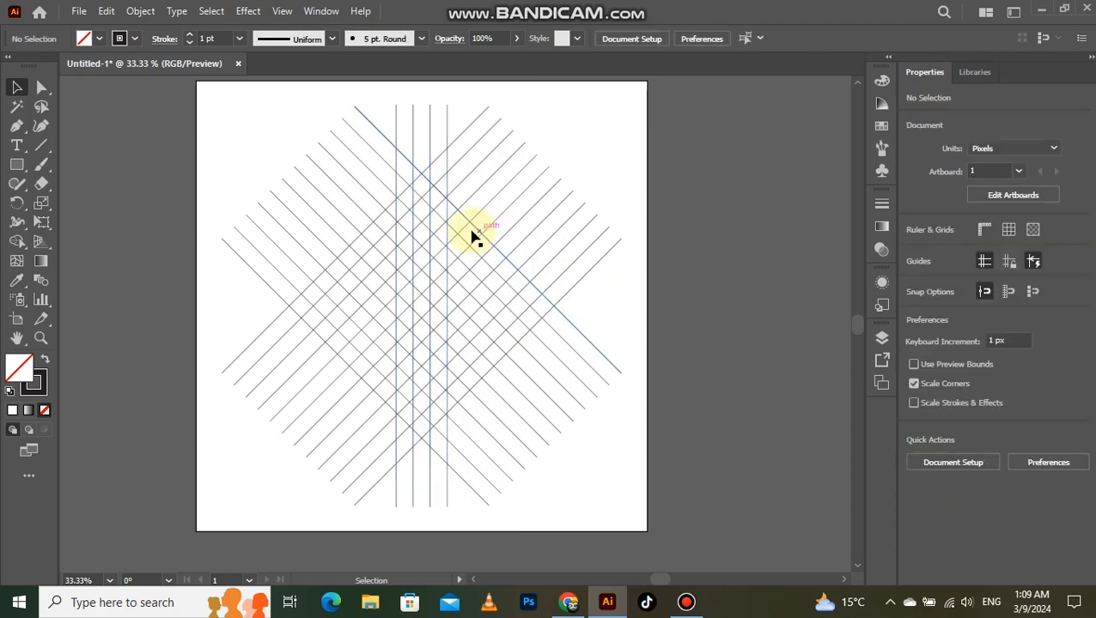
- Draw a circle about 448 px in diameter from the centre of the line grid with the Ellipse tool
{"action": "left_click_drag", "start_coordinate": [16, 164], "coordinate": [53, 203]}
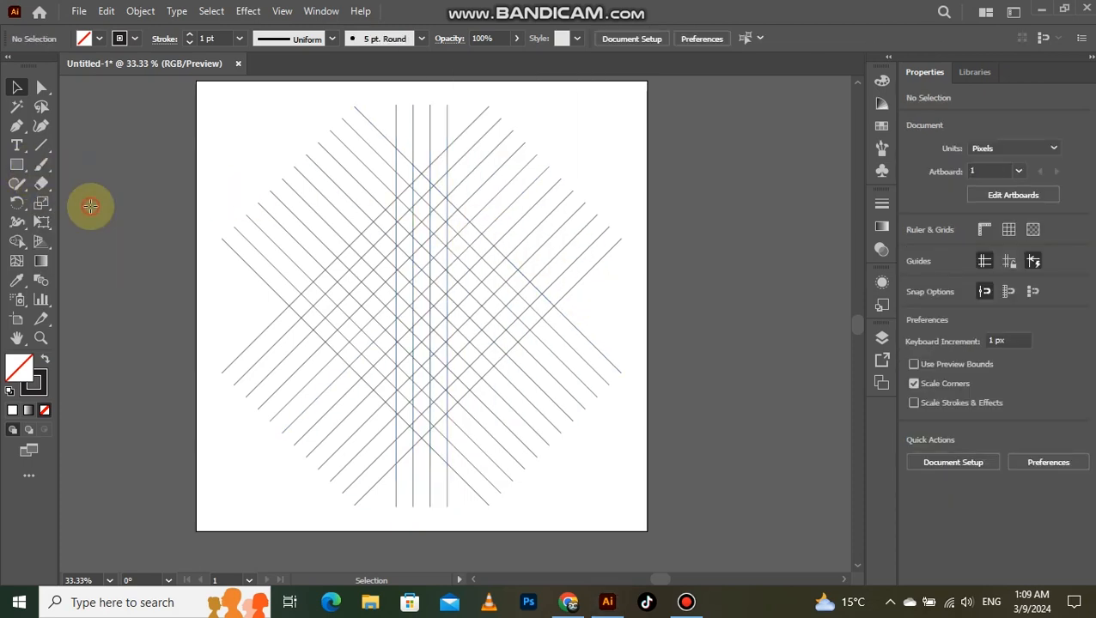
{"action": "scroll", "coordinate": [427, 296], "scroll_direction": "up", "scroll_amount": 1}
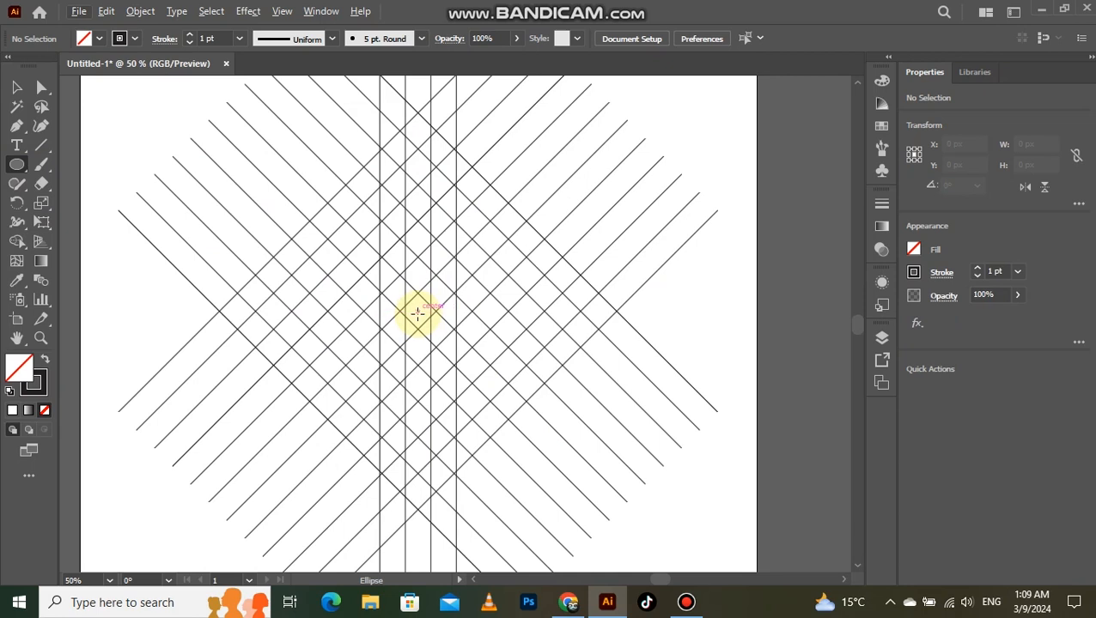
{"action": "left_click_drag", "start_coordinate": [418, 313], "coordinate": [510, 452]}
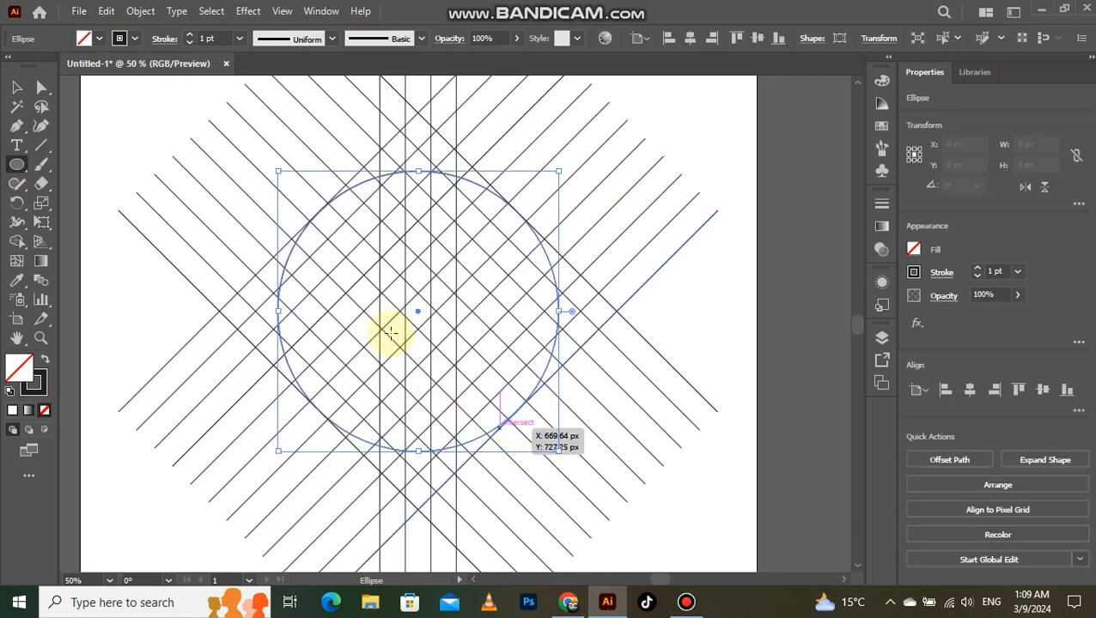
- Add an inner concentric circle by offsetting the circle's path by -40 px with miter joins
{"action": "left_click", "coordinate": [18, 88]}
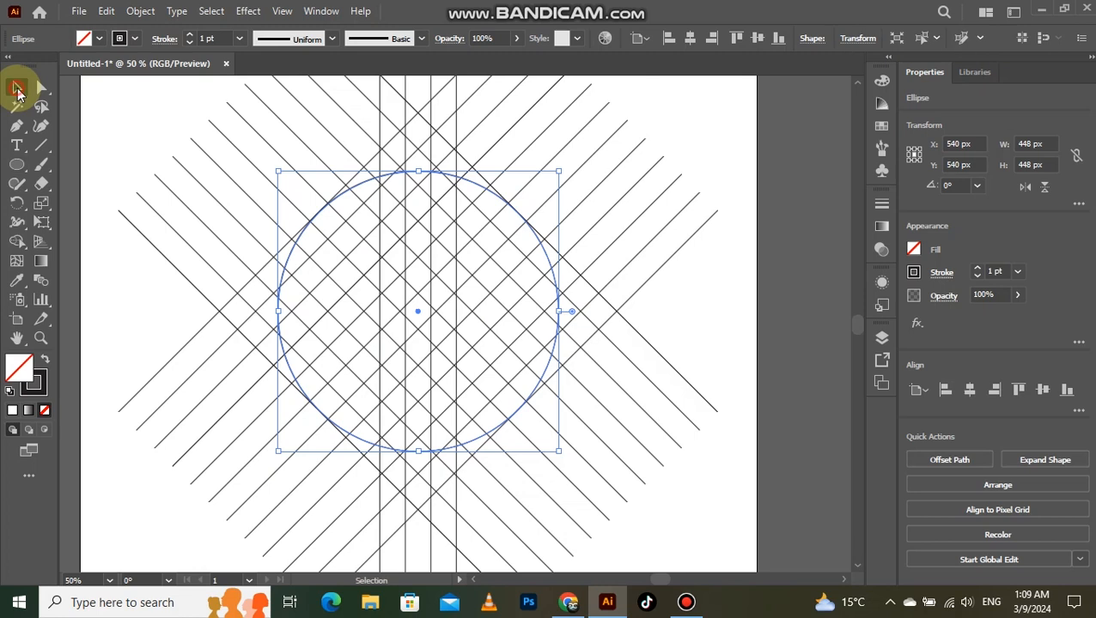
{"action": "left_click", "coordinate": [139, 11]}
{"action": "mouse_move", "coordinate": [376, 414]}
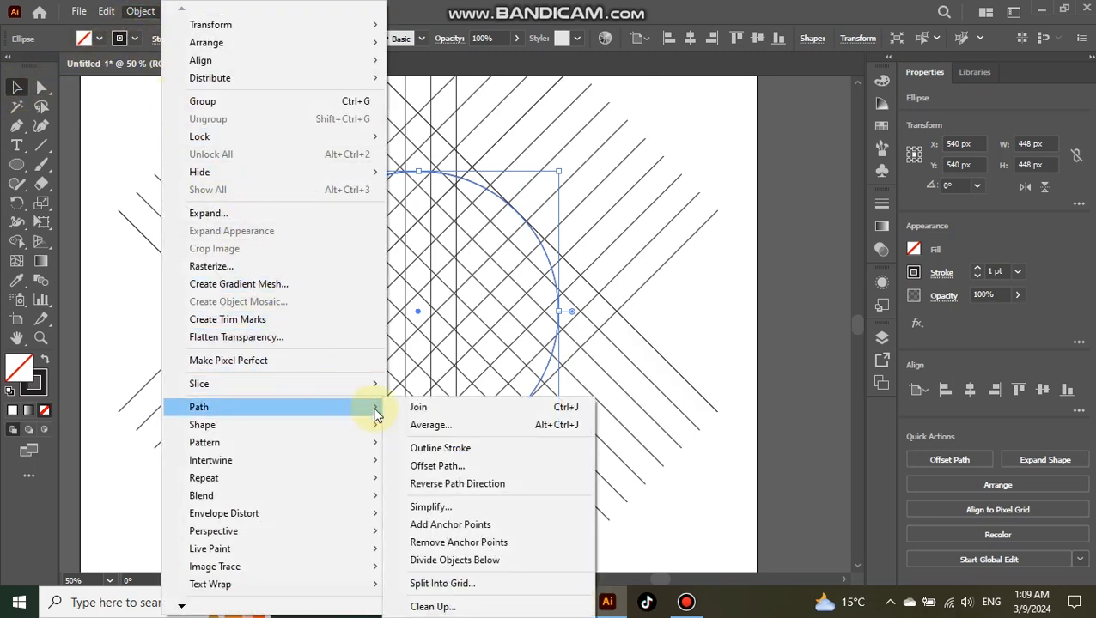
{"action": "left_click", "coordinate": [442, 465]}
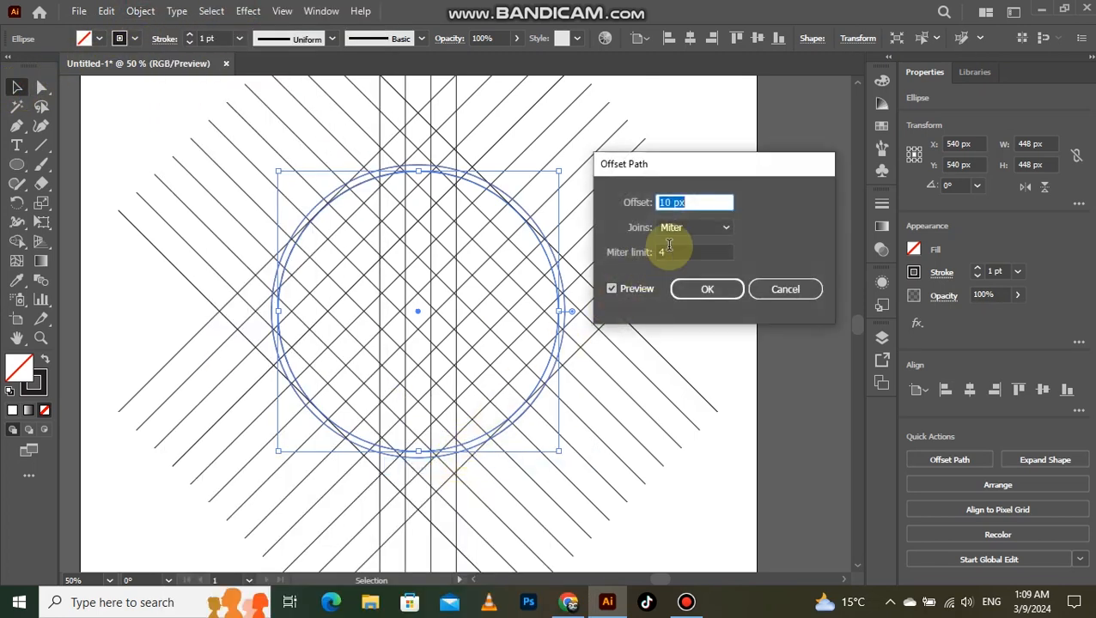
{"action": "scroll", "coordinate": [698, 203], "scroll_direction": "down", "scroll_amount": 20}
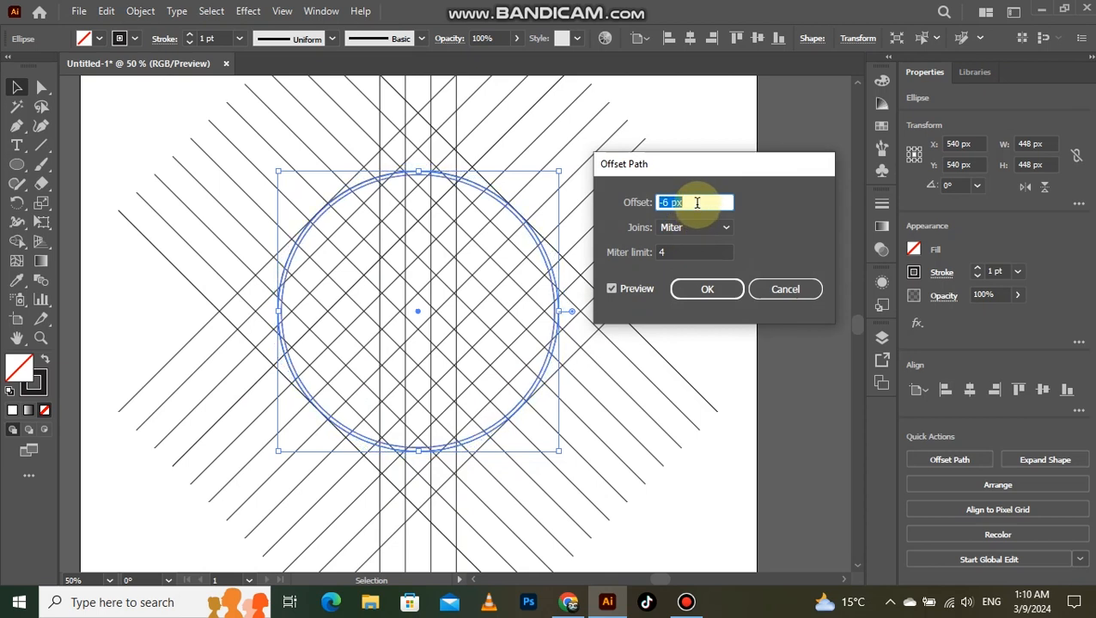
{"action": "scroll", "coordinate": [697, 203], "scroll_direction": "down", "scroll_amount": 20}
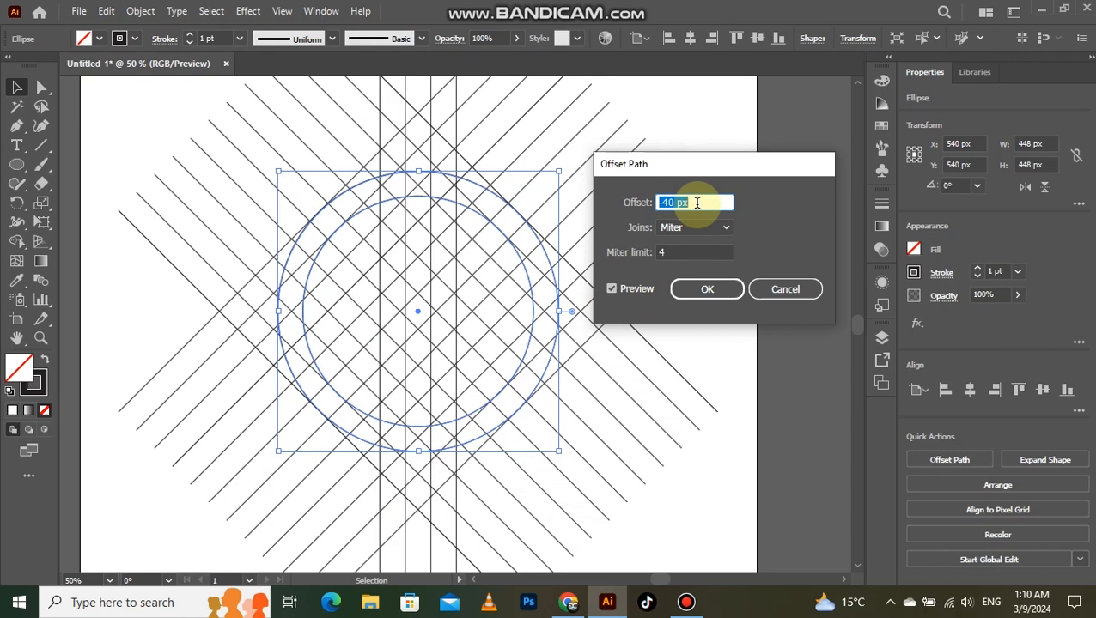
{"action": "left_click", "coordinate": [700, 287]}
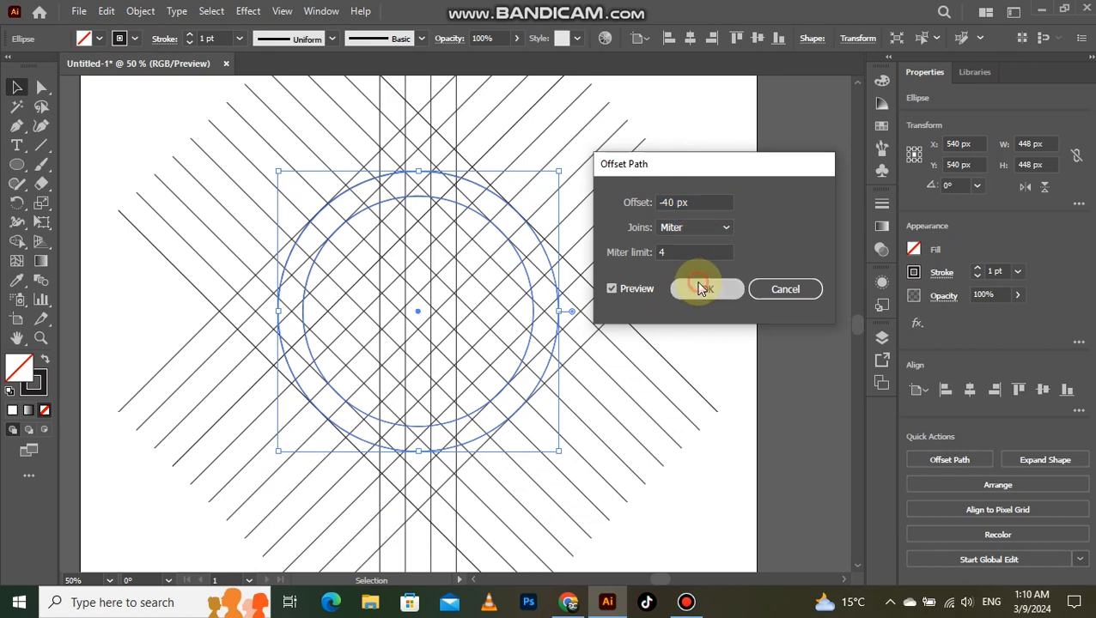
- Offset the inner circle's path inward to add a third concentric circle about 286 px in diameter
{"action": "left_click", "coordinate": [139, 12]}
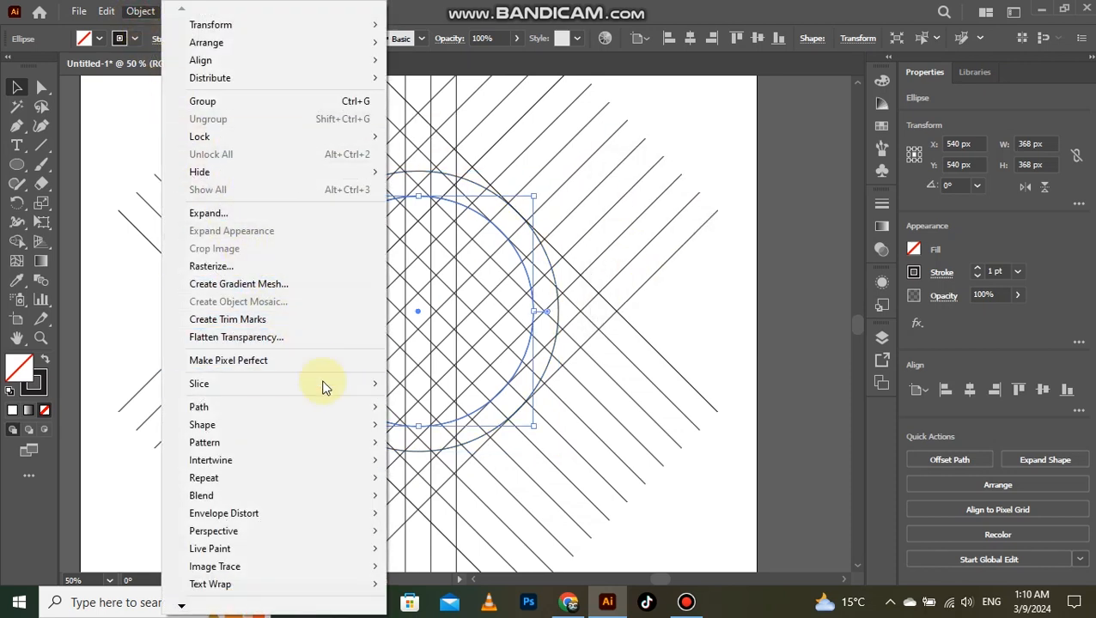
{"action": "mouse_move", "coordinate": [342, 406]}
{"action": "left_click", "coordinate": [457, 464]}
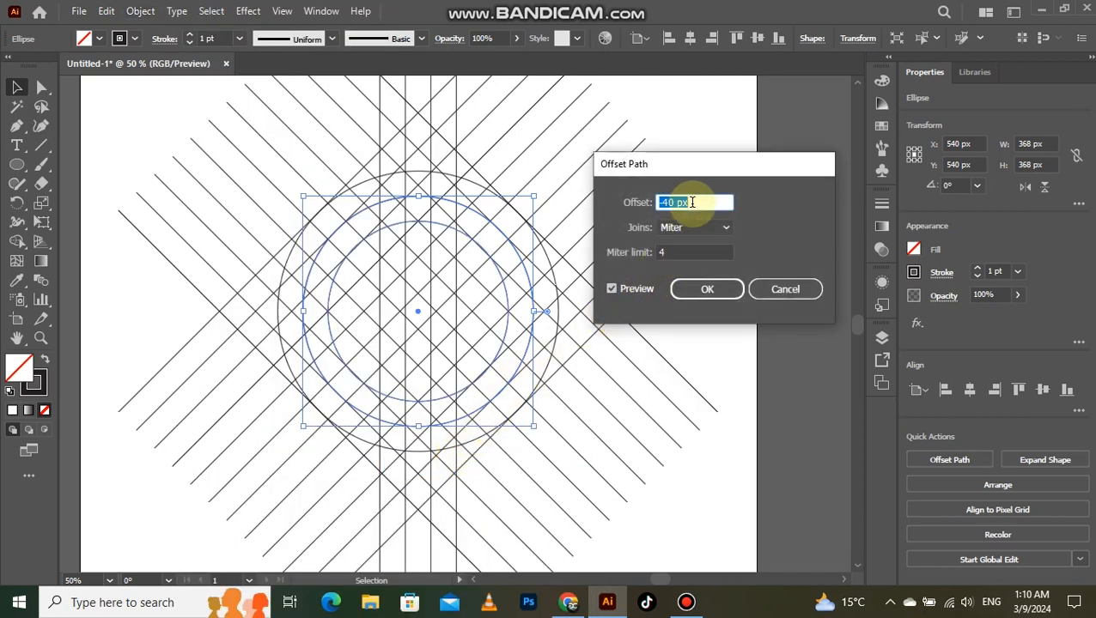
{"action": "left_click", "coordinate": [702, 288]}
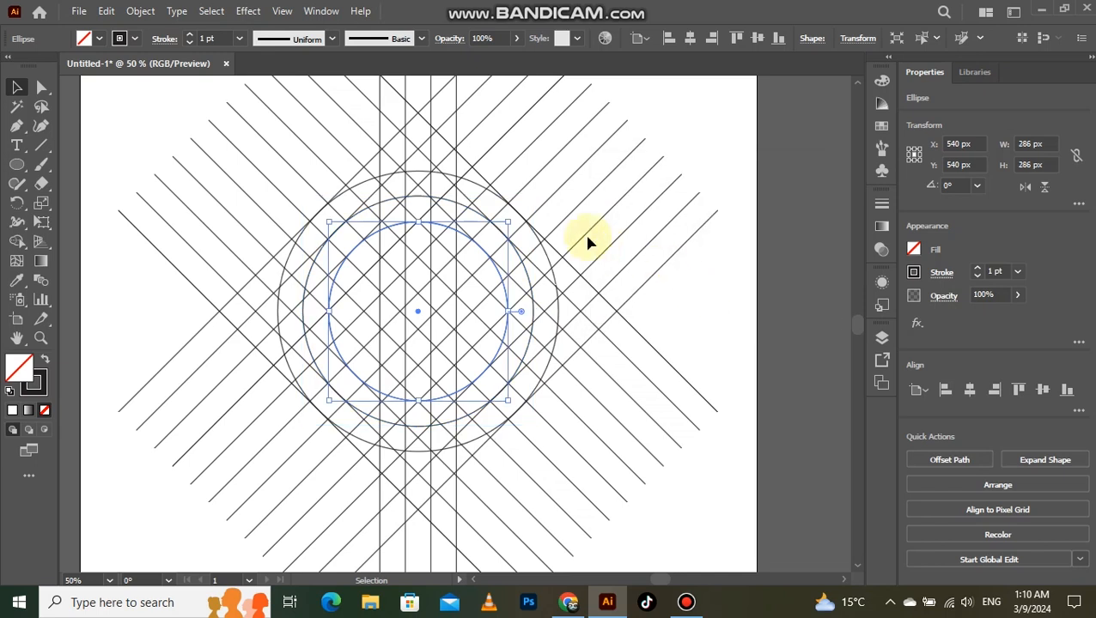
- Offset the third circle's path by -41 px with miter joins to add a fourth concentric circle
{"action": "left_click", "coordinate": [138, 12]}
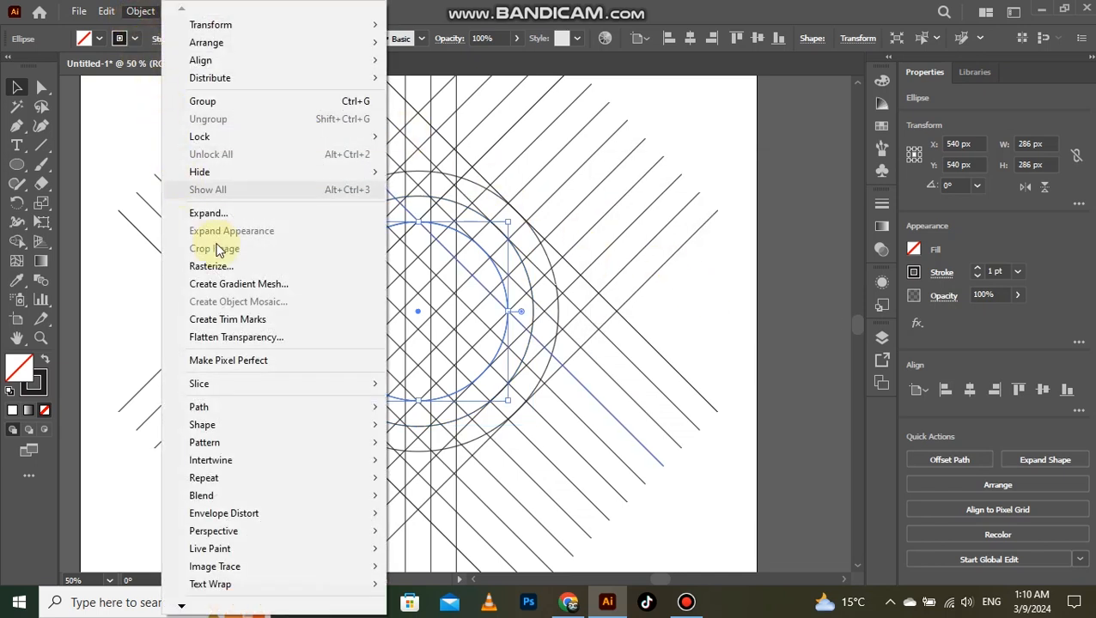
{"action": "mouse_move", "coordinate": [369, 409]}
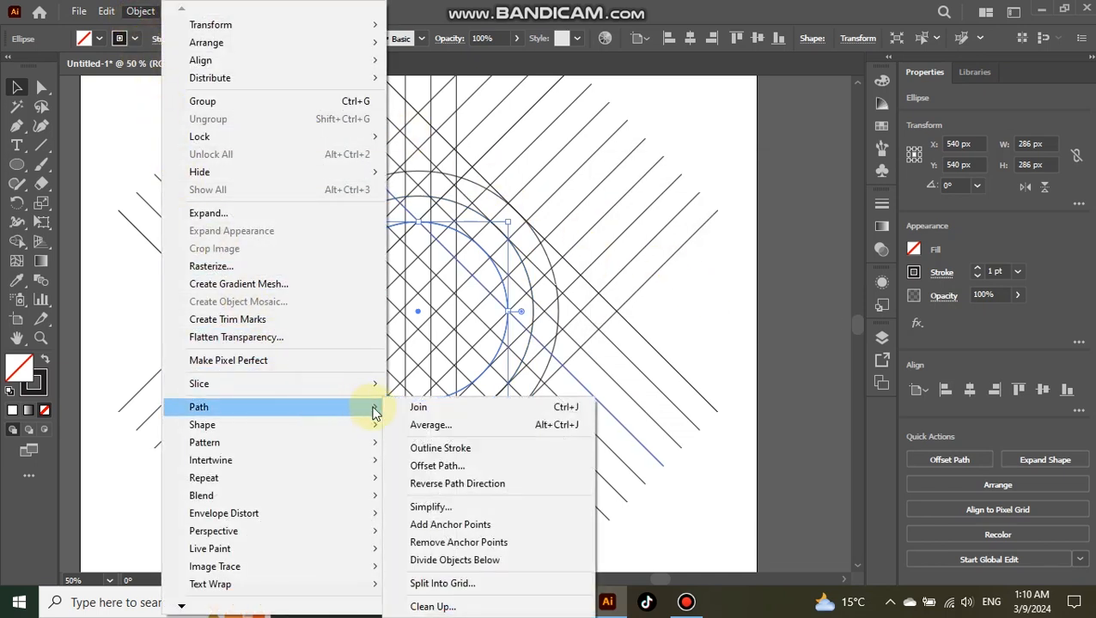
{"action": "left_click", "coordinate": [440, 465]}
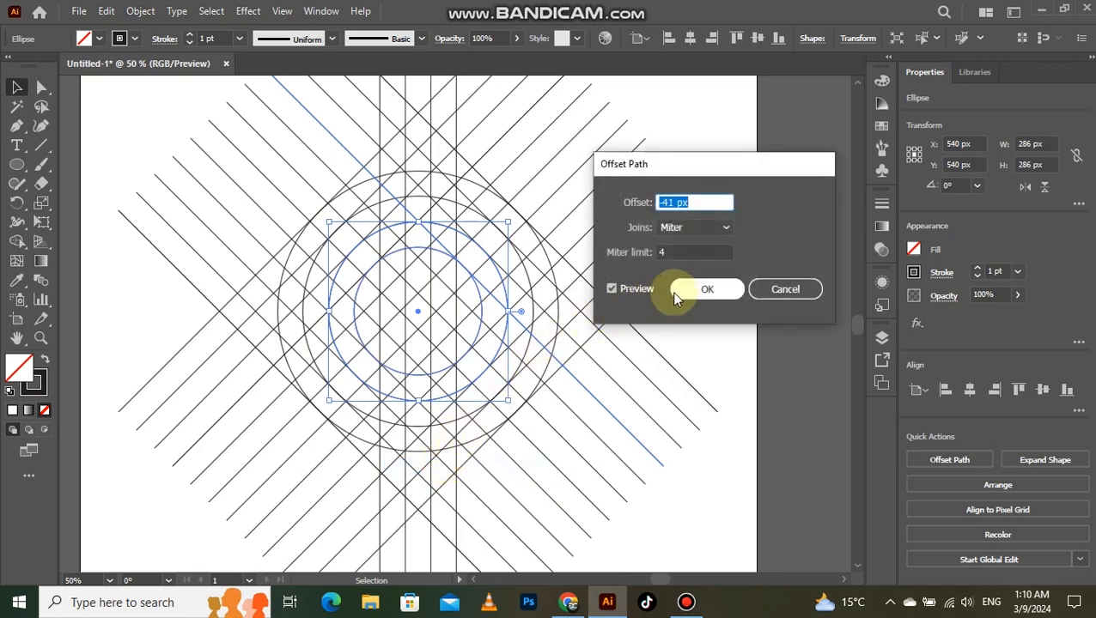
{"action": "left_click", "coordinate": [679, 293]}
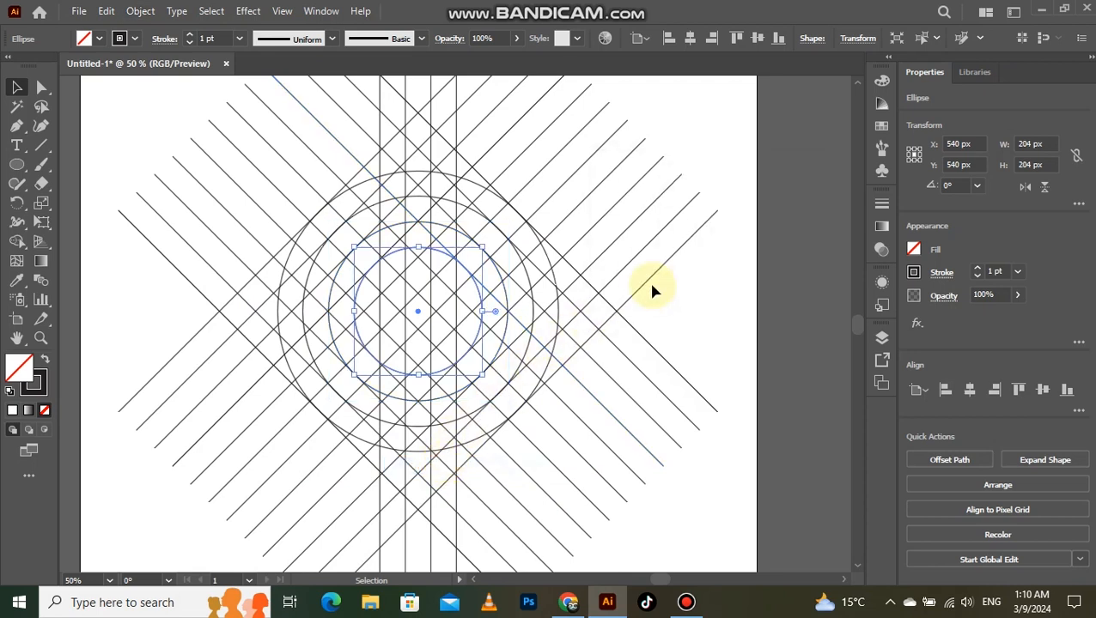
- Offset the fourth circle's path by -41 px with miter joins to add the innermost concentric circle, and clear the selection
{"action": "left_click", "coordinate": [138, 12]}
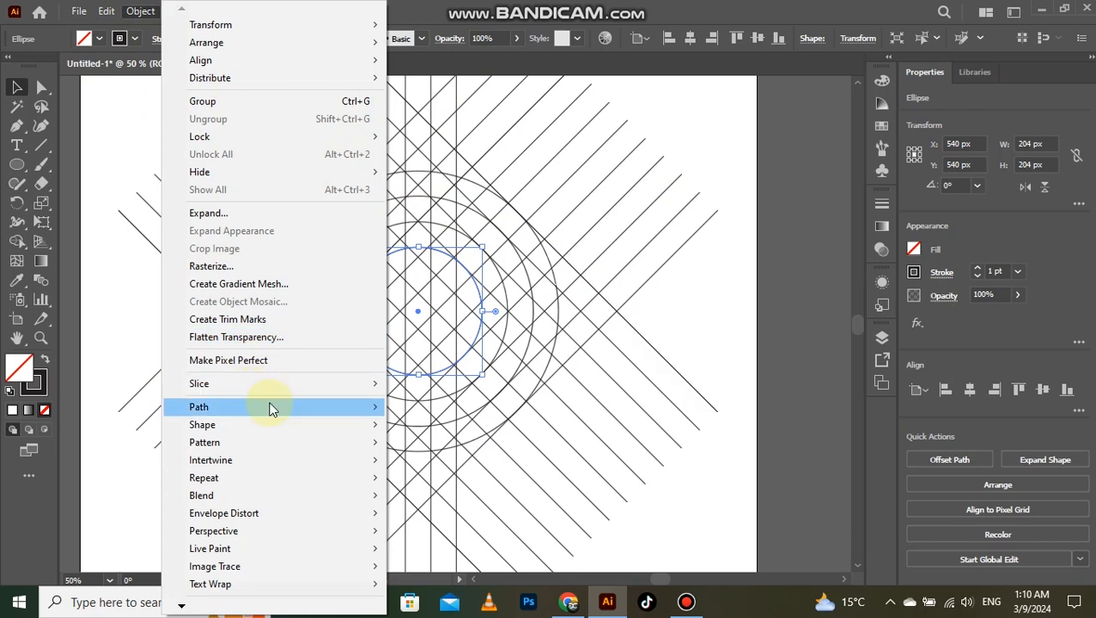
{"action": "mouse_move", "coordinate": [359, 417]}
{"action": "left_click", "coordinate": [429, 465]}
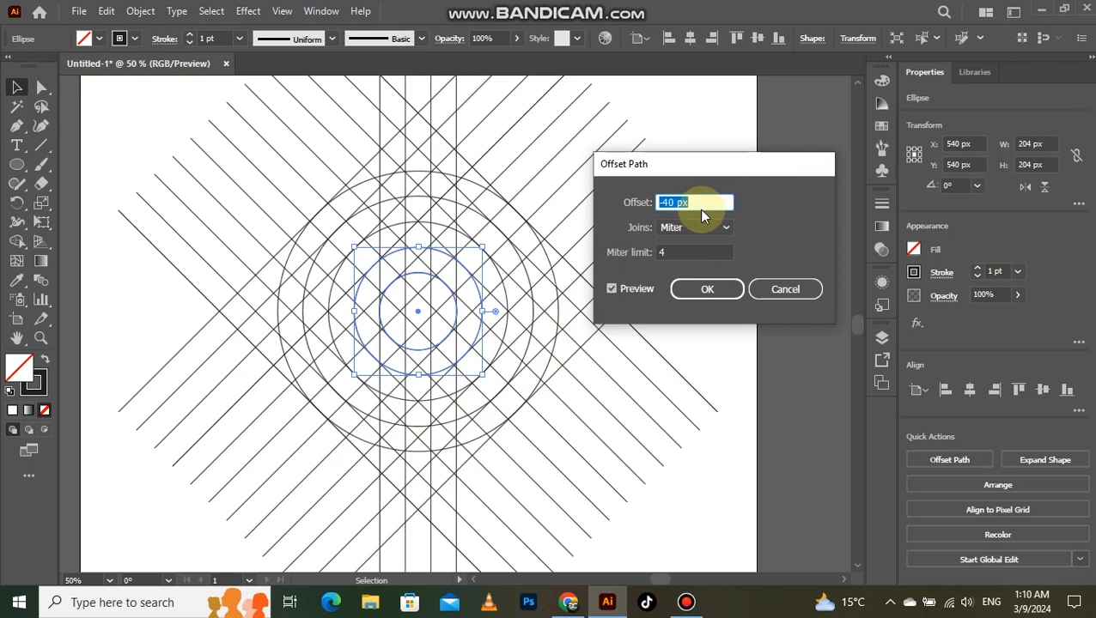
{"action": "left_click", "coordinate": [695, 289]}
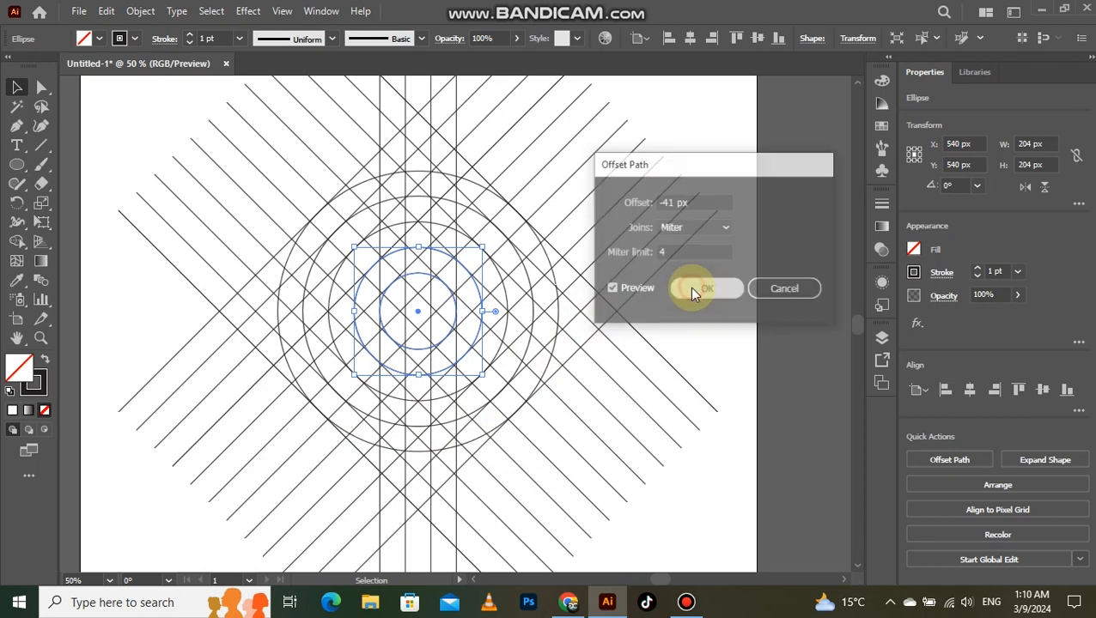
{"action": "left_click", "coordinate": [691, 292]}
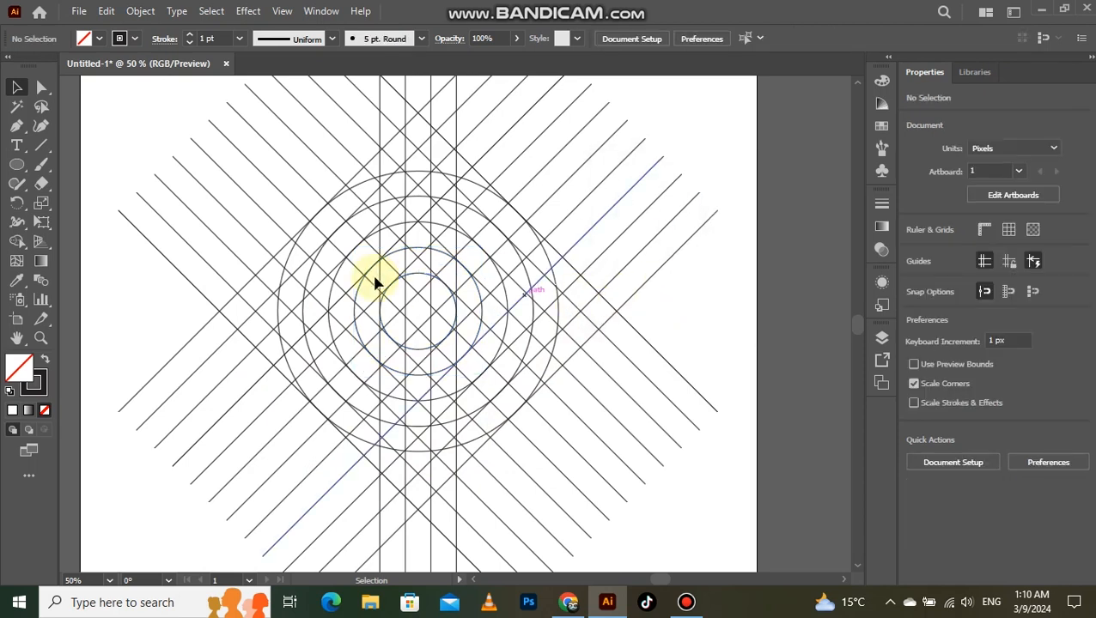
- Draw a small circle about 67 px in diameter over the lower-left part of the concentric rings with the Ellipse tool
{"action": "left_click", "coordinate": [14, 169]}
{"action": "scroll", "coordinate": [378, 368], "scroll_direction": "up", "scroll_amount": 2}
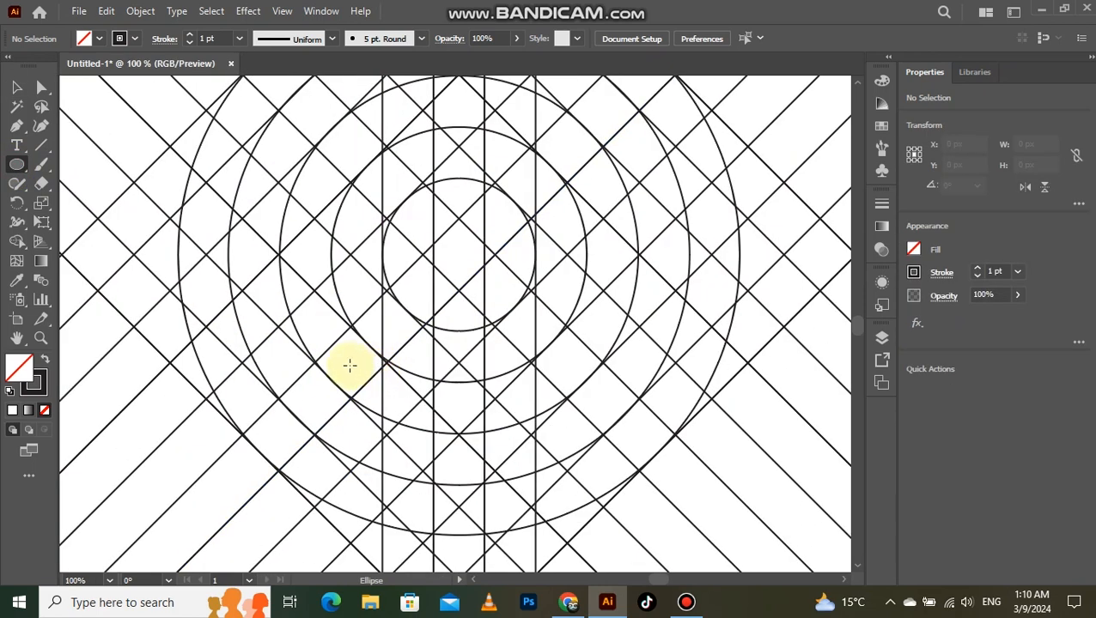
{"action": "left_click_drag", "start_coordinate": [352, 361], "coordinate": [375, 402]}
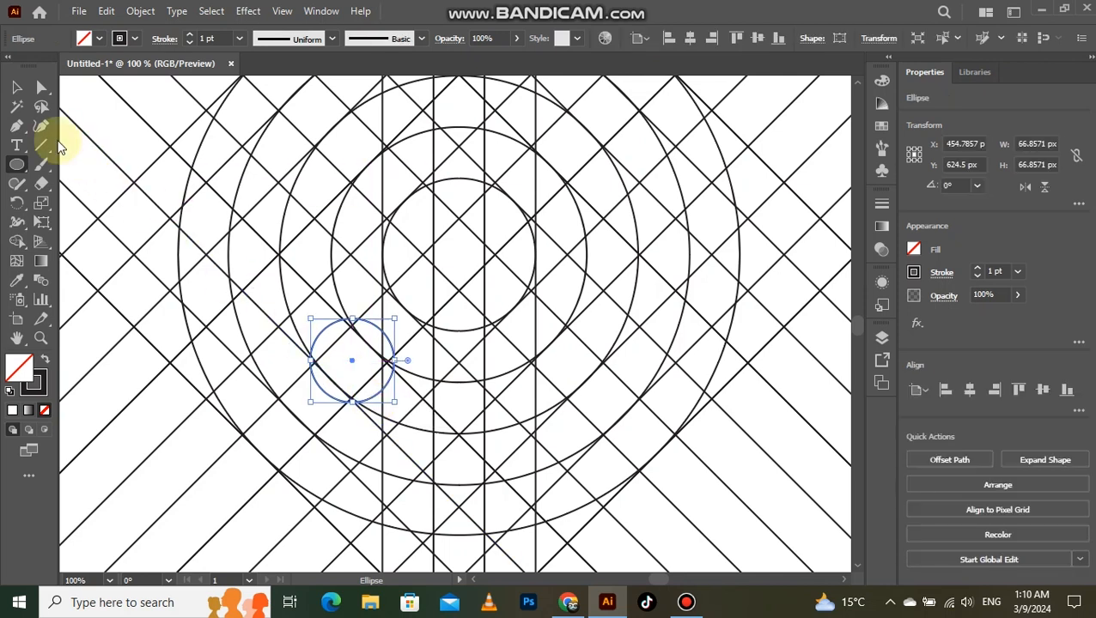
- Offset the small circle's path outward by 12 px with miter joins
{"action": "left_click", "coordinate": [14, 91]}
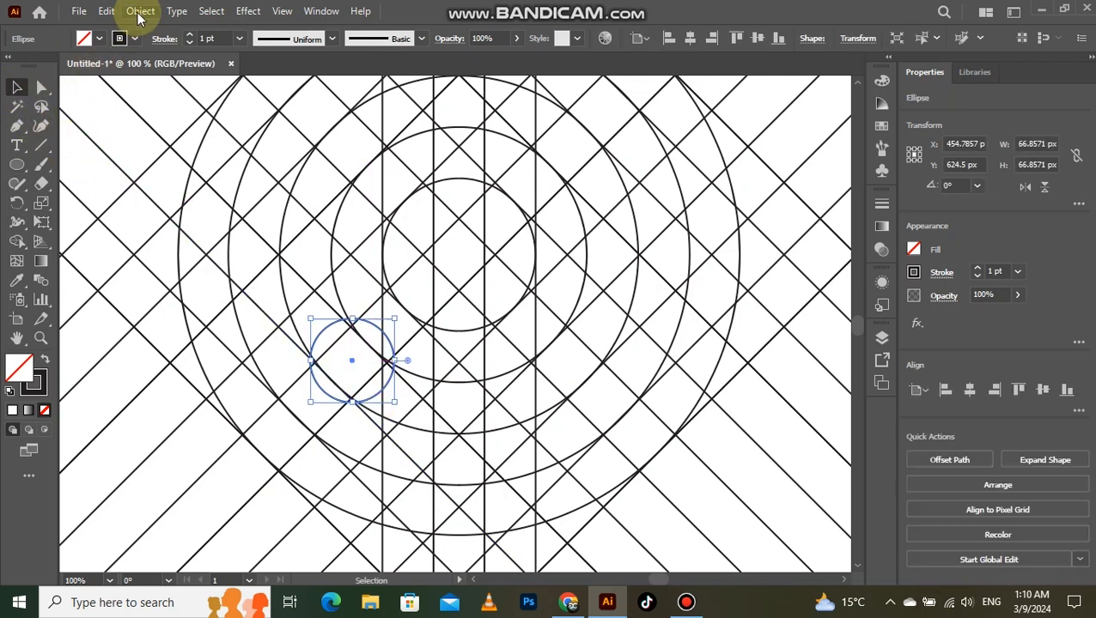
{"action": "left_click", "coordinate": [140, 13]}
{"action": "mouse_move", "coordinate": [374, 409]}
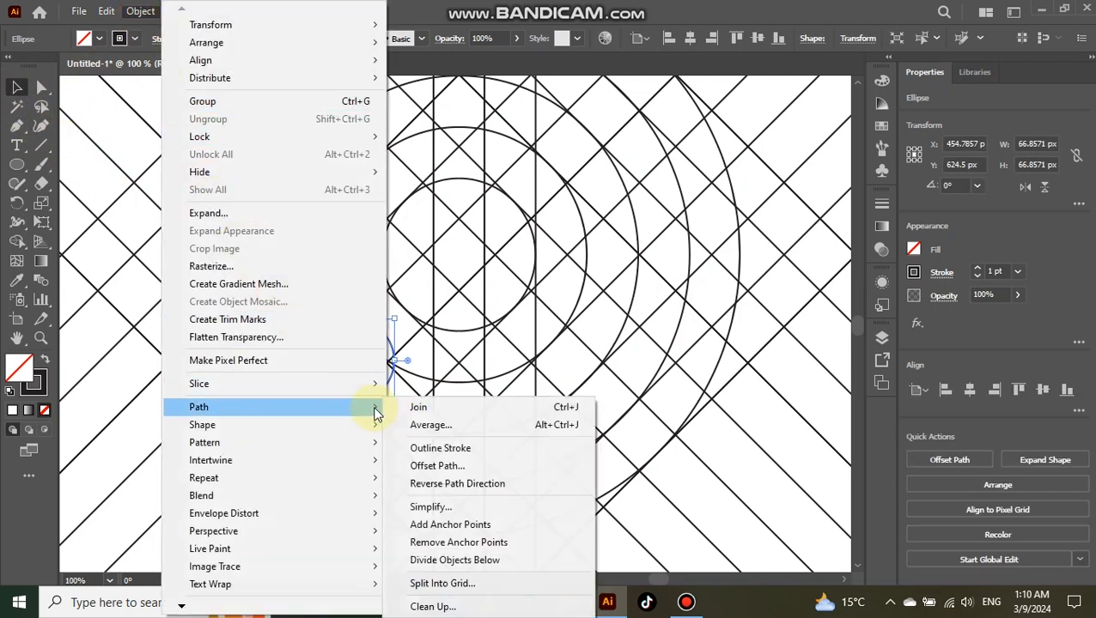
{"action": "left_click", "coordinate": [459, 465]}
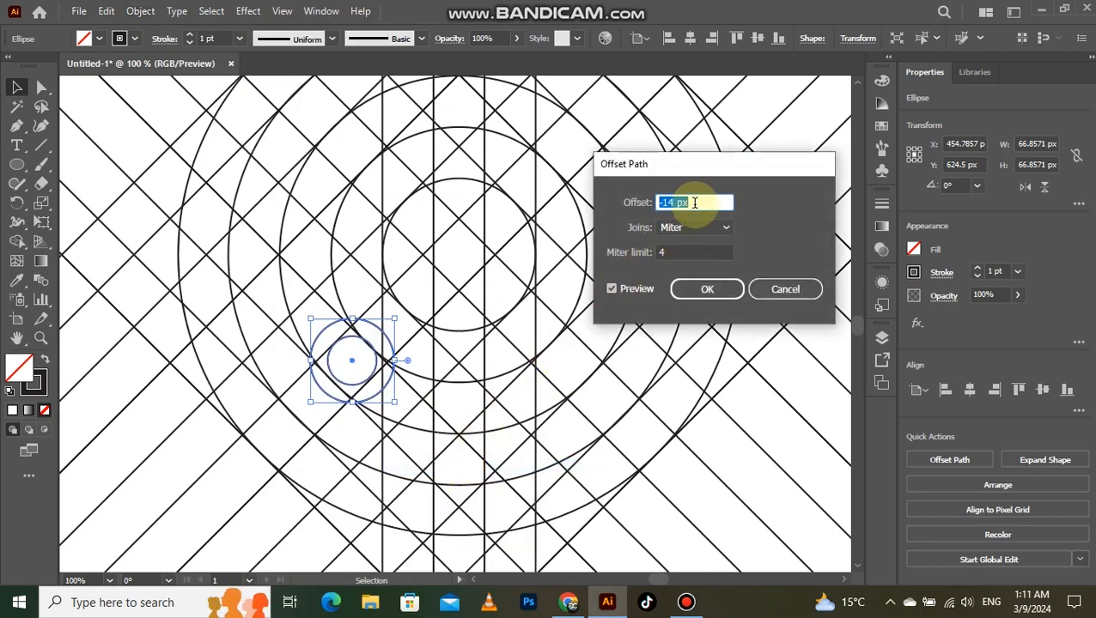
{"action": "scroll", "coordinate": [695, 202], "scroll_direction": "up", "scroll_amount": 4}
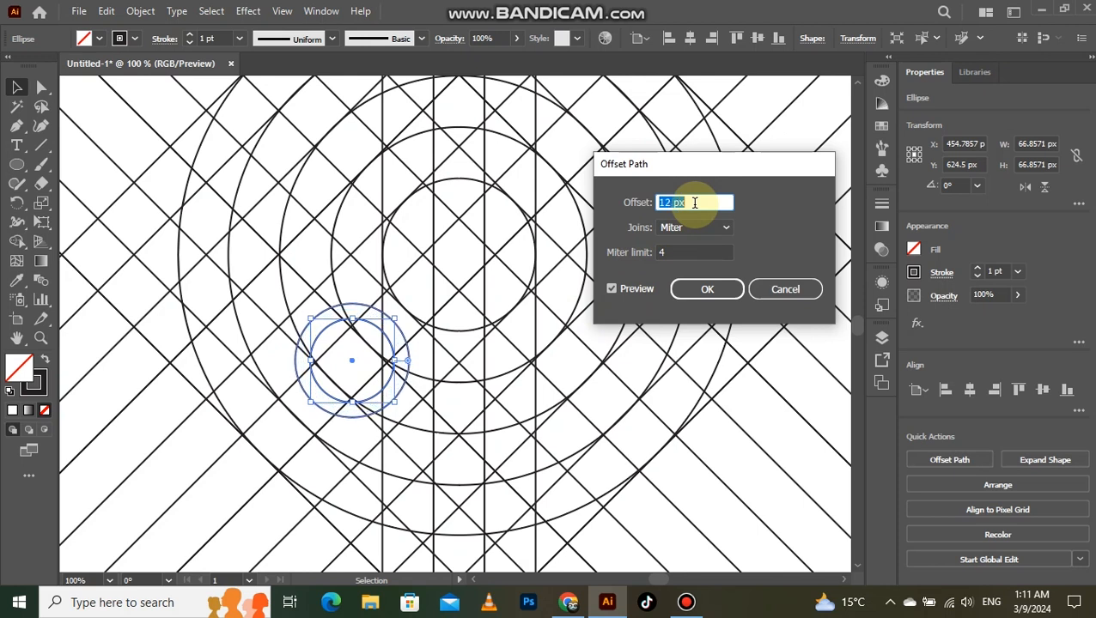
{"action": "left_click", "coordinate": [706, 287]}
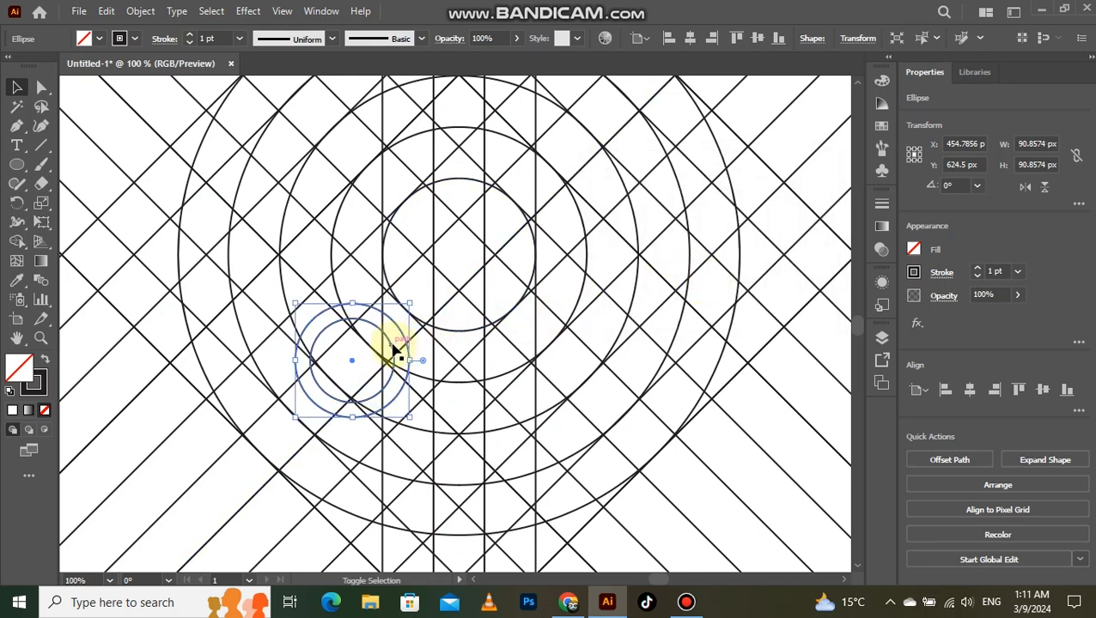
- Copy both small circles horizontally to the matching position on the lower-right side of the rings
{"action": "scroll", "coordinate": [356, 388], "scroll_direction": "up", "scroll_amount": 1}
{"action": "left_click_drag", "start_coordinate": [350, 354], "coordinate": [656, 405]}
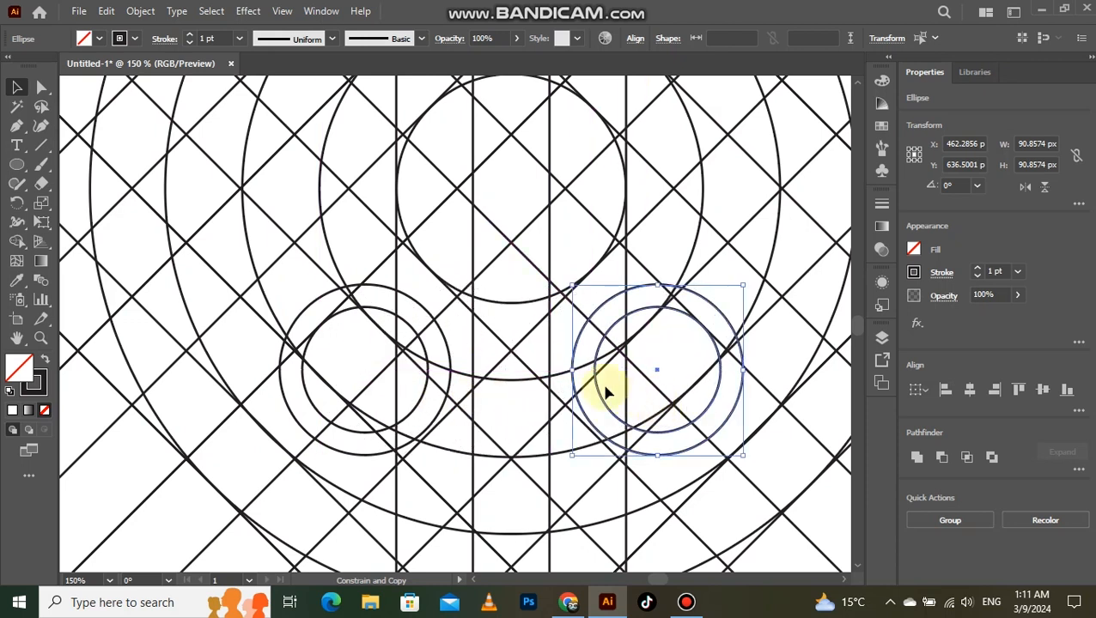
{"action": "scroll", "coordinate": [499, 379], "scroll_direction": "down", "scroll_amount": 2}
{"action": "scroll", "coordinate": [421, 388], "scroll_direction": "down", "scroll_amount": 1}
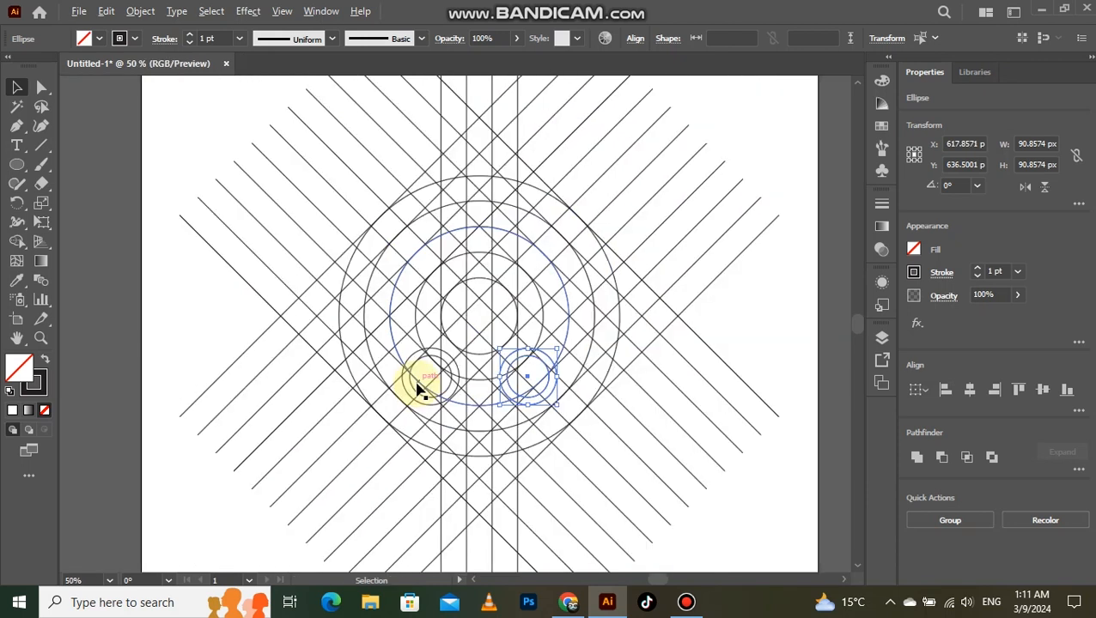
- Select the whole grid and merge the upper-left diagonal band's cells into one black shape with the Shape Builder tool
{"action": "left_click", "coordinate": [727, 324]}
{"action": "left_click_drag", "start_coordinate": [739, 148], "coordinate": [275, 508]}
{"action": "left_click", "coordinate": [18, 242]}
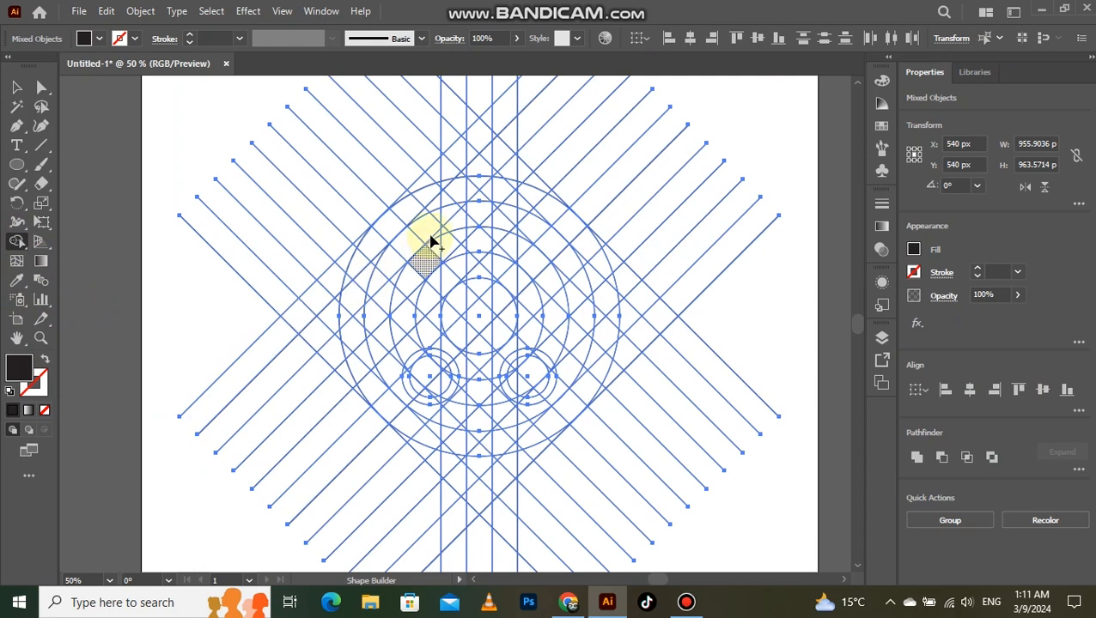
{"action": "scroll", "coordinate": [455, 152], "scroll_direction": "up", "scroll_amount": 3}
{"action": "mouse_move", "coordinate": [393, 271]}
{"action": "left_mouse_down"}
{"action": "mouse_move", "coordinate": [232, 406]}
{"action": "mouse_move", "coordinate": [274, 320]}
{"action": "mouse_move", "coordinate": [374, 247]}
{"action": "mouse_move", "coordinate": [382, 283]}
{"action": "left_mouse_up"}
{"action": "scroll", "coordinate": [383, 292], "scroll_direction": "up", "scroll_amount": 1}
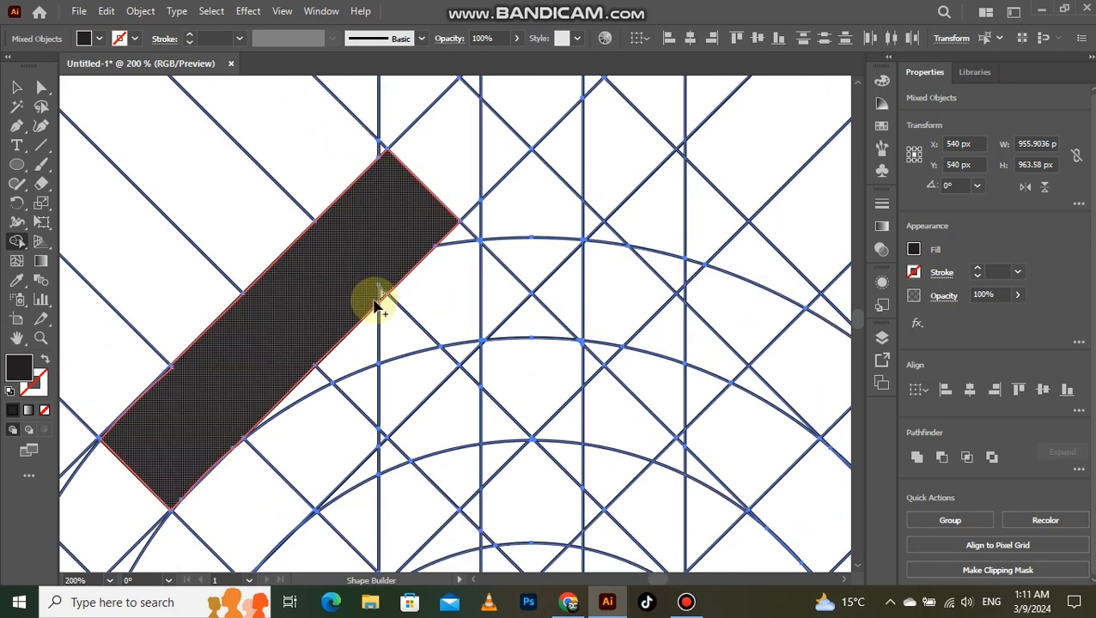
- Extend the black band down the left side by merging the cells between the two outer circles
{"action": "scroll", "coordinate": [378, 305], "scroll_direction": "down", "scroll_amount": 2}
{"action": "scroll", "coordinate": [296, 288], "scroll_direction": "up", "scroll_amount": 2}
{"action": "mouse_move", "coordinate": [319, 195]}
{"action": "left_mouse_down"}
{"action": "mouse_move", "coordinate": [257, 345]}
{"action": "mouse_move", "coordinate": [231, 502]}
{"action": "mouse_move", "coordinate": [216, 352]}
{"action": "left_mouse_up"}
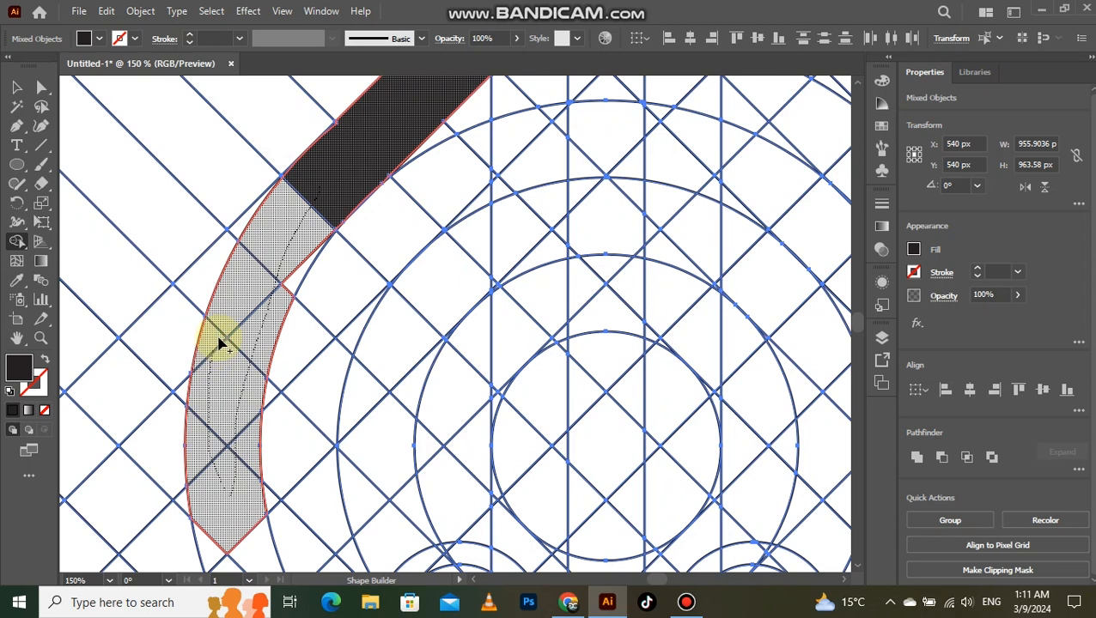
{"action": "left_click_drag", "start_coordinate": [292, 292], "coordinate": [296, 274]}
{"action": "scroll", "coordinate": [281, 283], "scroll_direction": "down", "scroll_amount": 4}
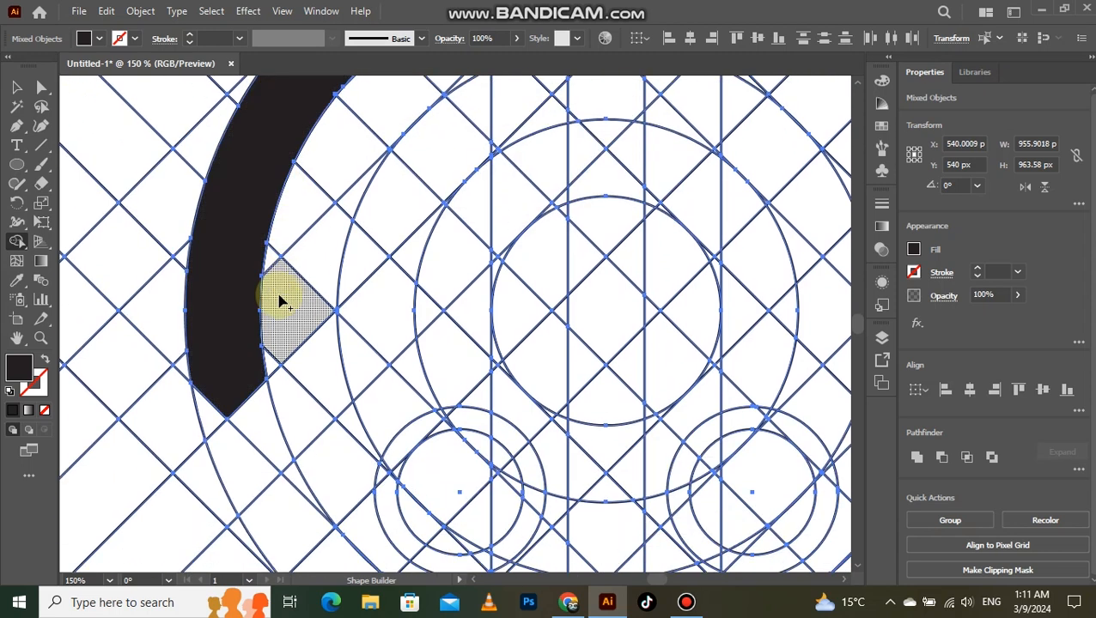
- Merge the lower-left arc cells between the two outer circles into the black band
{"action": "scroll", "coordinate": [273, 335], "scroll_direction": "down", "scroll_amount": 1}
{"action": "mouse_move", "coordinate": [245, 234]}
{"action": "left_mouse_down"}
{"action": "mouse_move", "coordinate": [267, 297]}
{"action": "mouse_move", "coordinate": [333, 410]}
{"action": "left_mouse_up"}
{"action": "left_click_drag", "start_coordinate": [219, 257], "coordinate": [220, 255]}
{"action": "scroll", "coordinate": [300, 408], "scroll_direction": "down", "scroll_amount": 2}
{"action": "scroll", "coordinate": [363, 447], "scroll_direction": "up", "scroll_amount": 2}
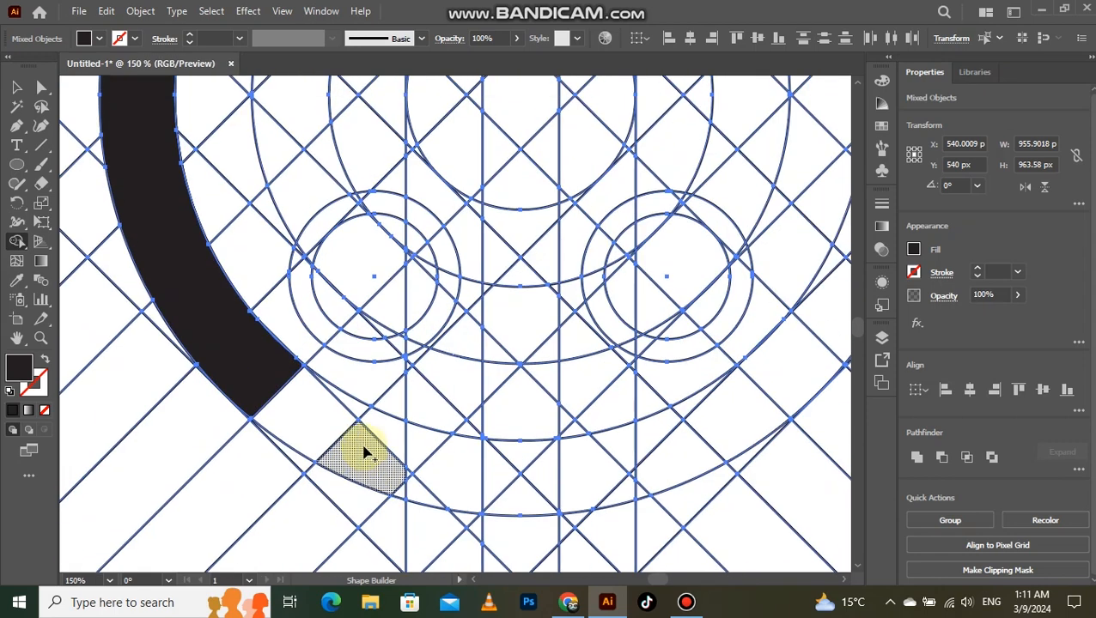
- Extend the black band diagonally from the lower-left arc down to the second vertical line
{"action": "scroll", "coordinate": [366, 455], "scroll_direction": "down", "scroll_amount": 1}
{"action": "mouse_move", "coordinate": [269, 298]}
{"action": "left_mouse_down"}
{"action": "mouse_move", "coordinate": [328, 403]}
{"action": "mouse_move", "coordinate": [391, 459]}
{"action": "left_mouse_up"}
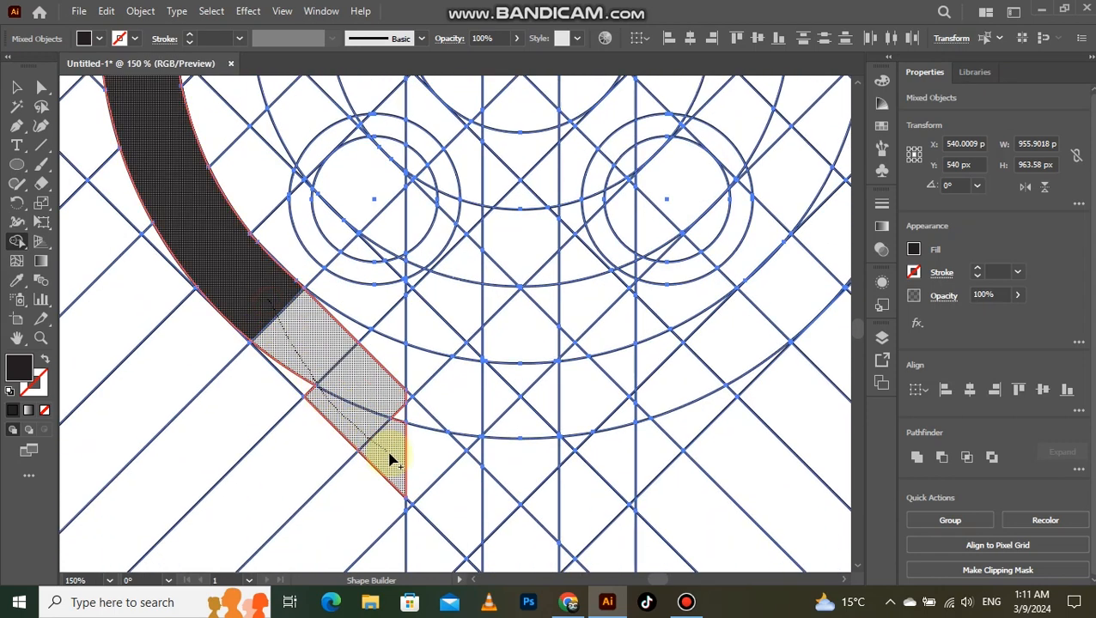
{"action": "left_click_drag", "start_coordinate": [311, 395], "coordinate": [319, 388]}
{"action": "mouse_move", "coordinate": [393, 396]}
{"action": "left_mouse_down"}
{"action": "mouse_move", "coordinate": [462, 498]}
{"action": "mouse_move", "coordinate": [392, 420]}
{"action": "mouse_move", "coordinate": [421, 448]}
{"action": "left_mouse_up"}
{"action": "scroll", "coordinate": [459, 491], "scroll_direction": "down", "scroll_amount": 1}
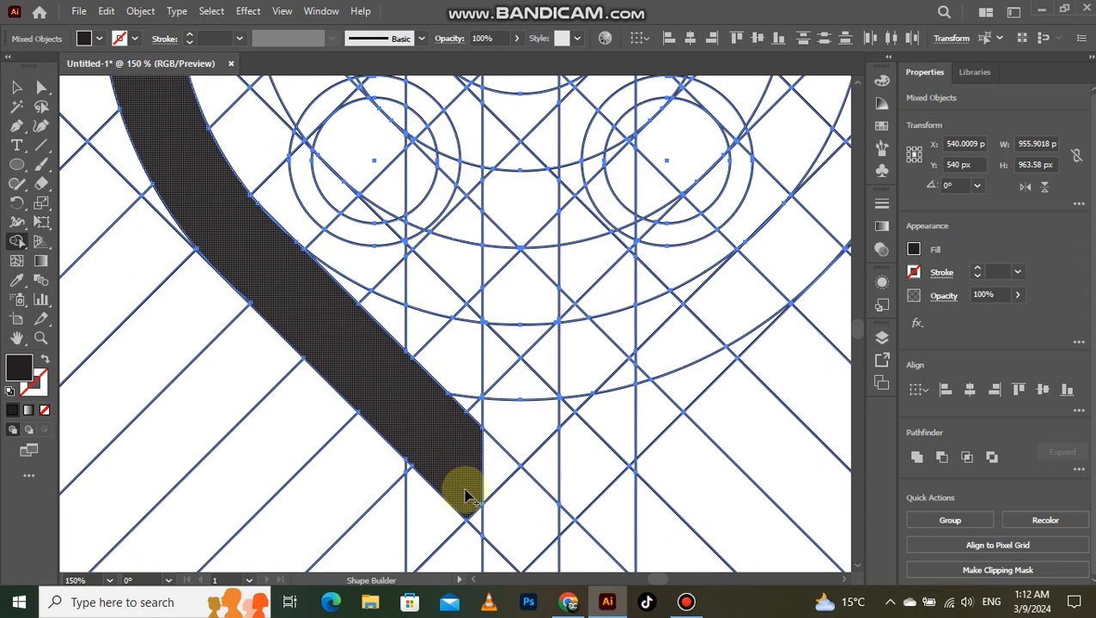
- Merge a vertical stem between the first two vertical lines and a hook along the third ring, rounded by the small left circle
{"action": "scroll", "coordinate": [462, 468], "scroll_direction": "up", "scroll_amount": 1}
{"action": "mouse_move", "coordinate": [465, 474]}
{"action": "left_mouse_down"}
{"action": "mouse_move", "coordinate": [452, 360]}
{"action": "mouse_move", "coordinate": [438, 368]}
{"action": "mouse_move", "coordinate": [431, 442]}
{"action": "left_mouse_up"}
{"action": "left_click_drag", "start_coordinate": [470, 369], "coordinate": [460, 325]}
{"action": "scroll", "coordinate": [448, 349], "scroll_direction": "up", "scroll_amount": 3}
{"action": "mouse_move", "coordinate": [412, 441]}
{"action": "left_mouse_down"}
{"action": "mouse_move", "coordinate": [407, 383]}
{"action": "mouse_move", "coordinate": [430, 354]}
{"action": "mouse_move", "coordinate": [473, 355]}
{"action": "mouse_move", "coordinate": [468, 418]}
{"action": "mouse_move", "coordinate": [427, 361]}
{"action": "left_mouse_up"}
{"action": "scroll", "coordinate": [410, 320], "scroll_direction": "up", "scroll_amount": 2}
{"action": "mouse_move", "coordinate": [411, 316]}
{"action": "left_mouse_down"}
{"action": "mouse_move", "coordinate": [365, 363]}
{"action": "mouse_move", "coordinate": [411, 457]}
{"action": "mouse_move", "coordinate": [404, 464]}
{"action": "left_mouse_up"}
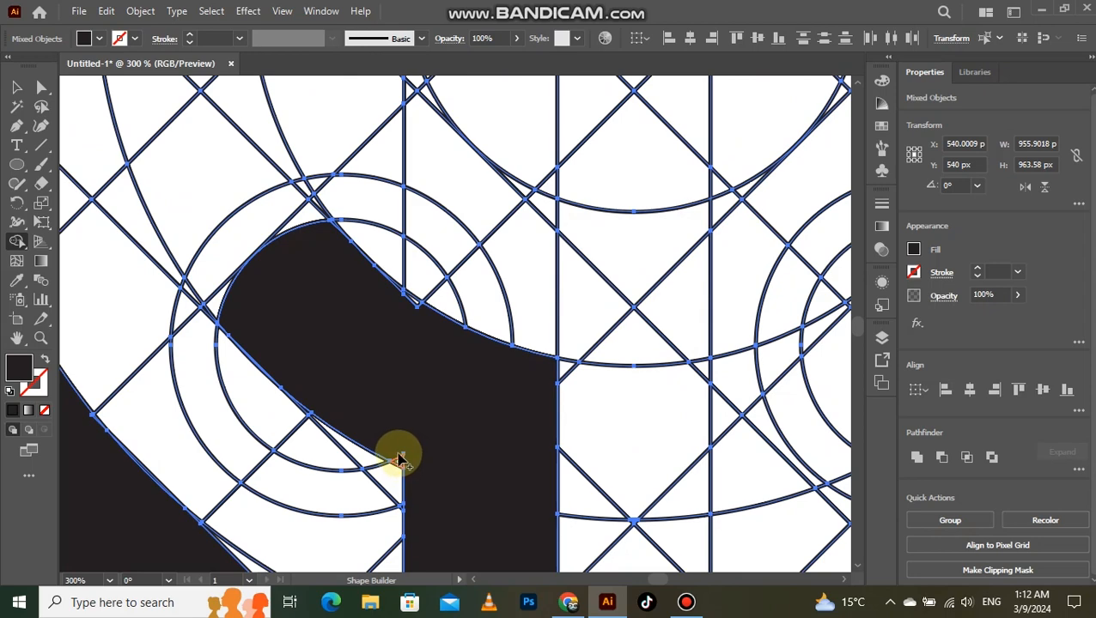
{"action": "scroll", "coordinate": [399, 297], "scroll_direction": "up", "scroll_amount": 2}
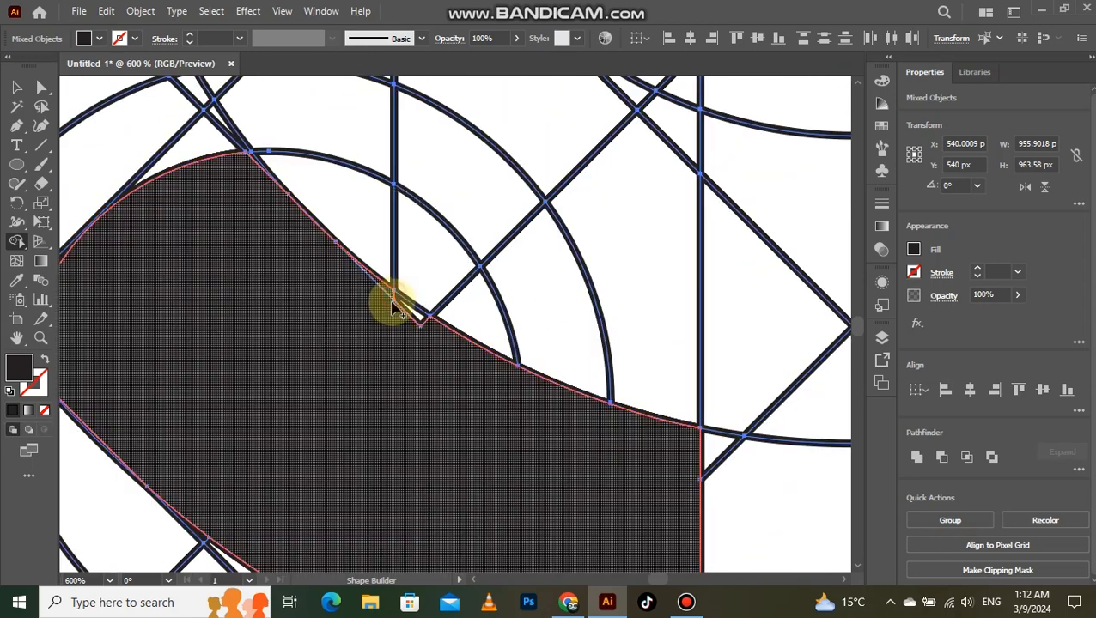
{"action": "scroll", "coordinate": [332, 396], "scroll_direction": "down", "scroll_amount": 3}
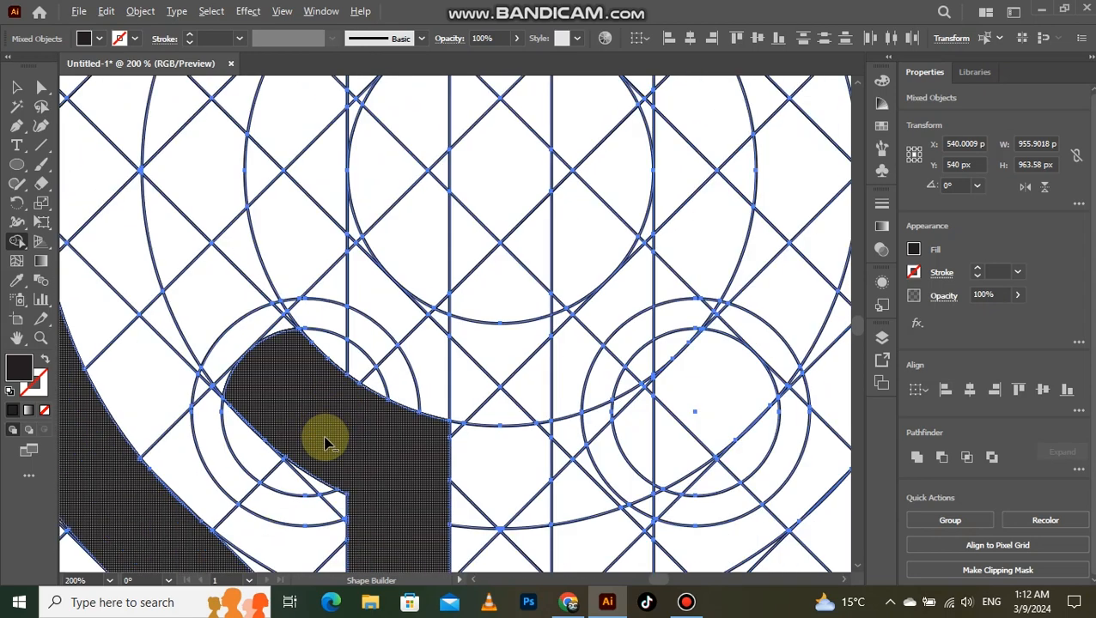
- Merge the upper-right diagonal band's cells into a black shape mirroring the left band, including the slivers along its edge
{"action": "scroll", "coordinate": [326, 442], "scroll_direction": "down", "scroll_amount": 4}
{"action": "scroll", "coordinate": [391, 349], "scroll_direction": "up", "scroll_amount": 4}
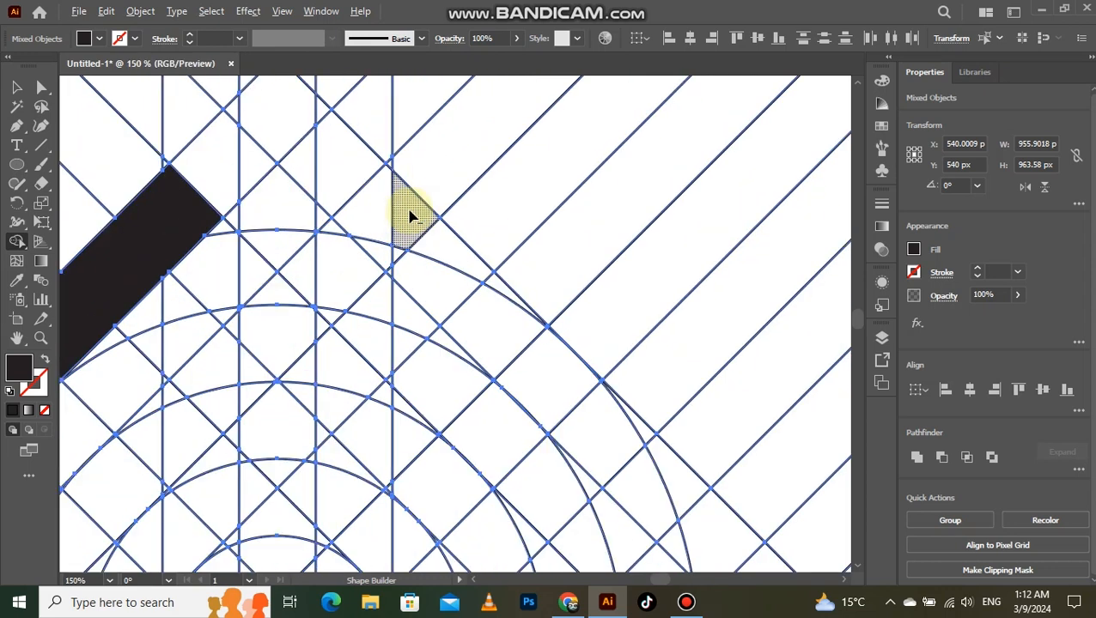
{"action": "mouse_move", "coordinate": [379, 216]}
{"action": "left_mouse_down"}
{"action": "mouse_move", "coordinate": [411, 276]}
{"action": "mouse_move", "coordinate": [386, 258]}
{"action": "mouse_move", "coordinate": [396, 274]}
{"action": "mouse_move", "coordinate": [418, 241]}
{"action": "mouse_move", "coordinate": [577, 423]}
{"action": "left_mouse_up"}
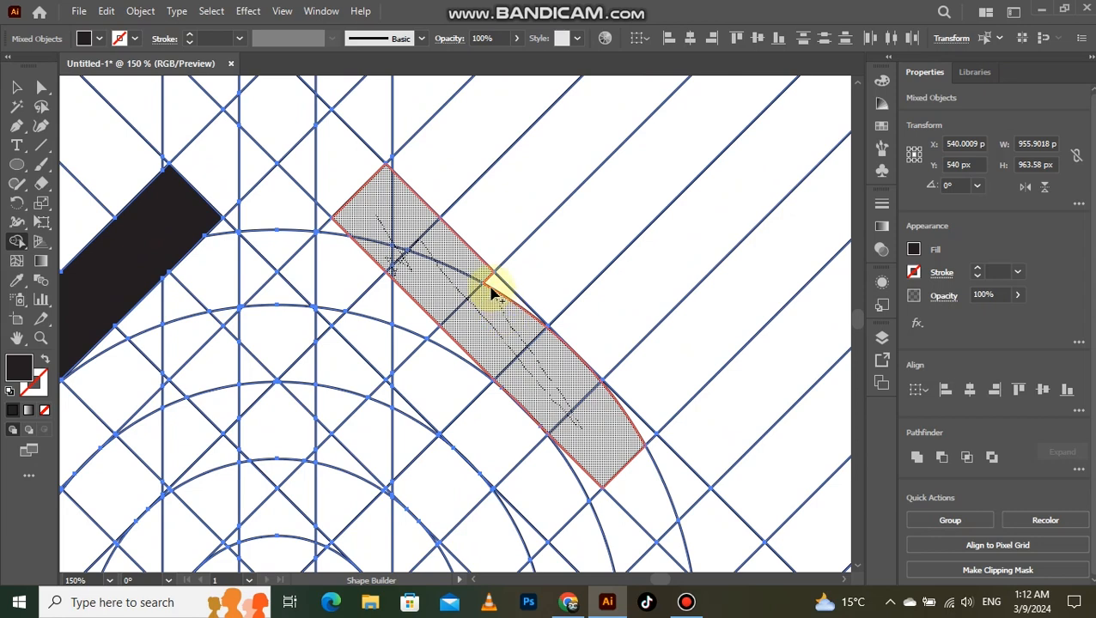
{"action": "left_click_drag", "start_coordinate": [519, 329], "coordinate": [526, 335]}
{"action": "scroll", "coordinate": [551, 359], "scroll_direction": "up", "scroll_amount": 4}
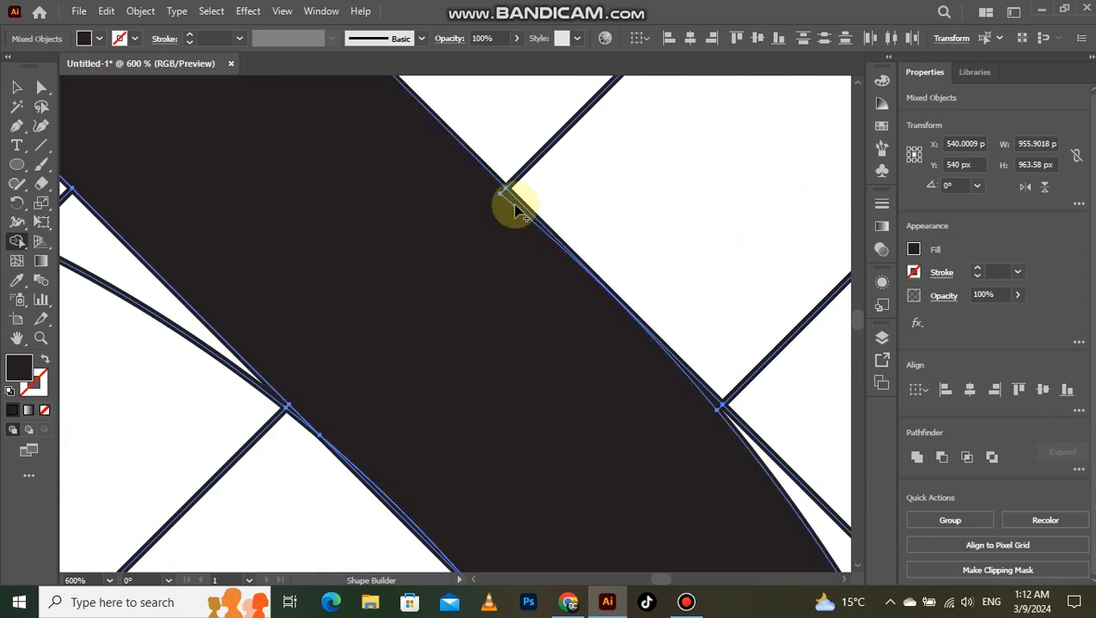
{"action": "scroll", "coordinate": [513, 221], "scroll_direction": "down", "scroll_amount": 4}
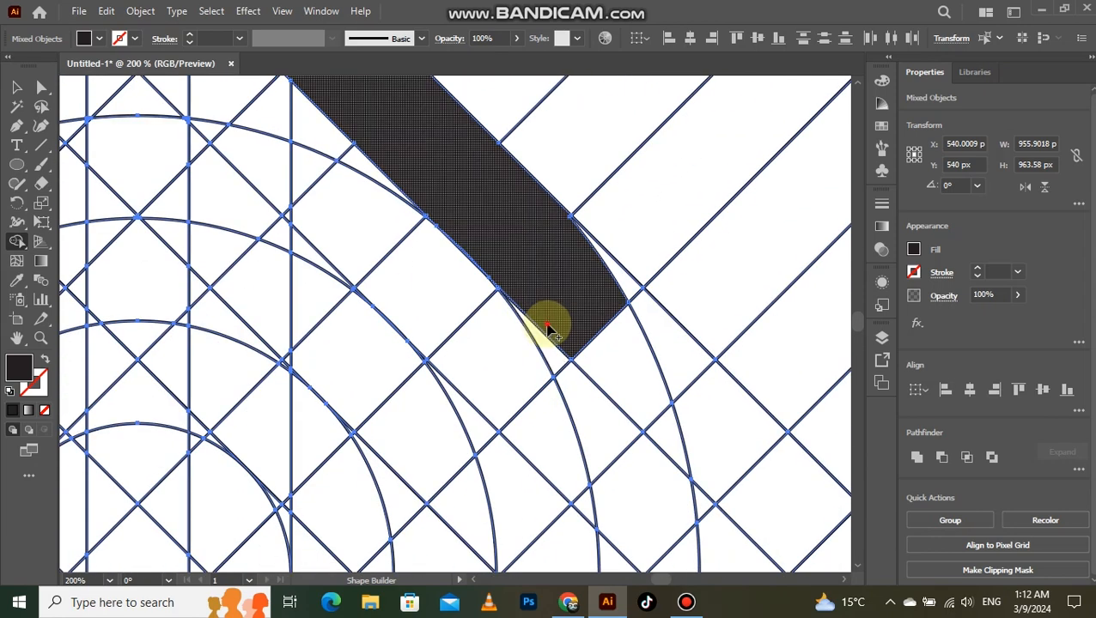
- Extend the right black band down around the arc between the two outer circles to the lower-right diagonal
{"action": "mouse_move", "coordinate": [618, 471]}
{"action": "left_mouse_down"}
{"action": "mouse_move", "coordinate": [650, 491]}
{"action": "mouse_move", "coordinate": [644, 415]}
{"action": "mouse_move", "coordinate": [582, 308]}
{"action": "left_mouse_up"}
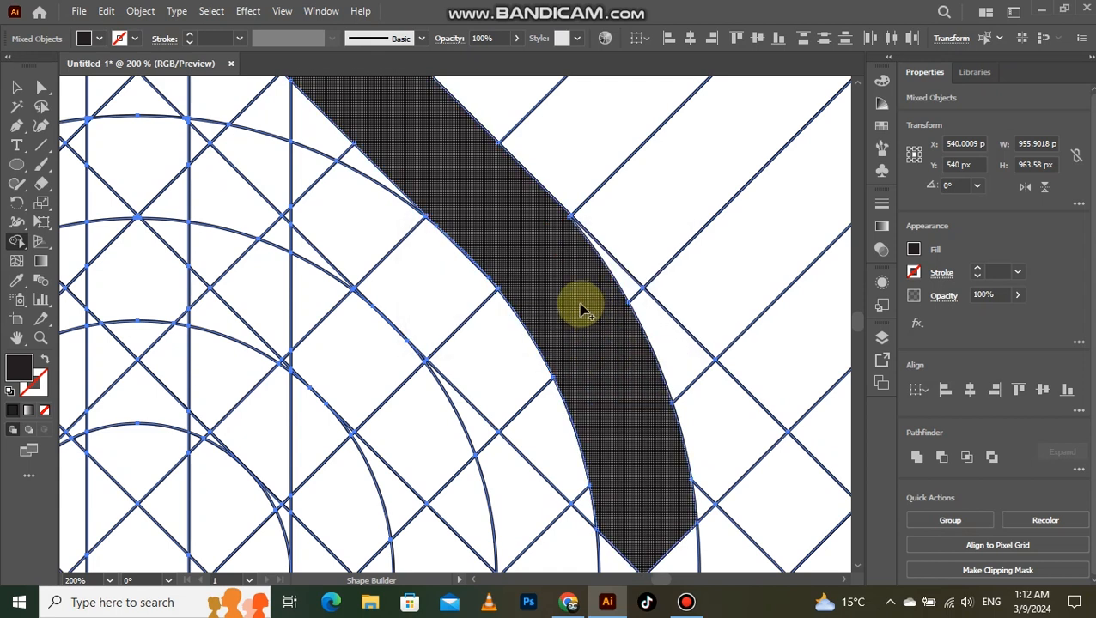
{"action": "scroll", "coordinate": [582, 307], "scroll_direction": "down", "scroll_amount": 2}
{"action": "scroll", "coordinate": [582, 308], "scroll_direction": "down", "scroll_amount": 3}
{"action": "mouse_move", "coordinate": [599, 374]}
{"action": "left_mouse_down"}
{"action": "mouse_move", "coordinate": [559, 453]}
{"action": "mouse_move", "coordinate": [552, 422]}
{"action": "left_mouse_up"}
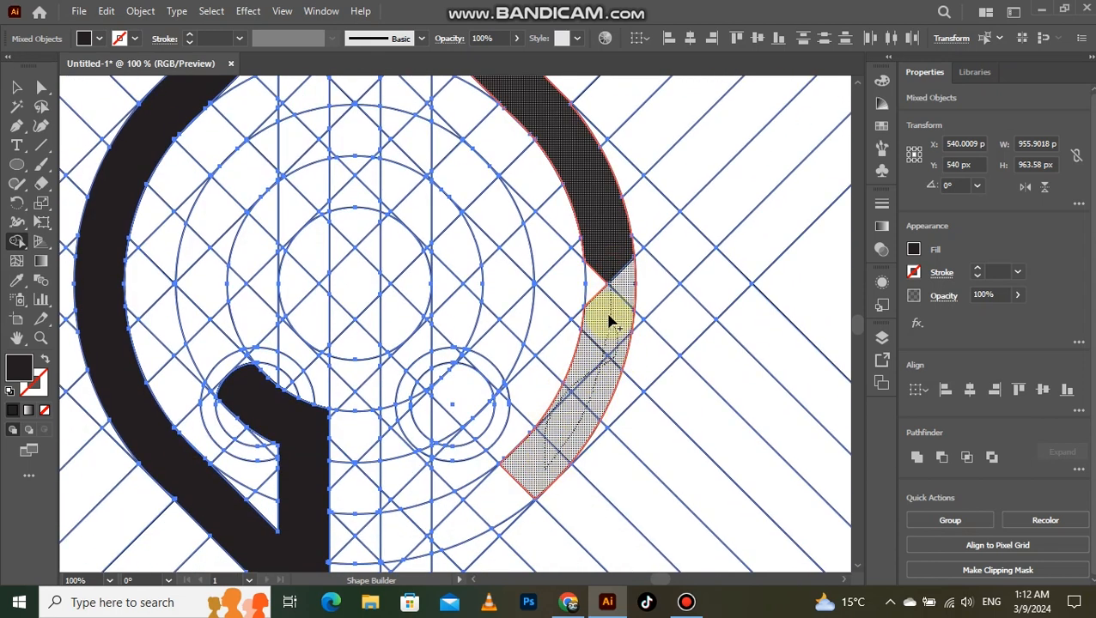
{"action": "left_click_drag", "start_coordinate": [599, 286], "coordinate": [599, 306]}
- Merge the lower-right diagonal cells into the right black band, down to the third vertical line
{"action": "scroll", "coordinate": [526, 370], "scroll_direction": "down", "scroll_amount": 1}
{"action": "scroll", "coordinate": [568, 384], "scroll_direction": "up", "scroll_amount": 3}
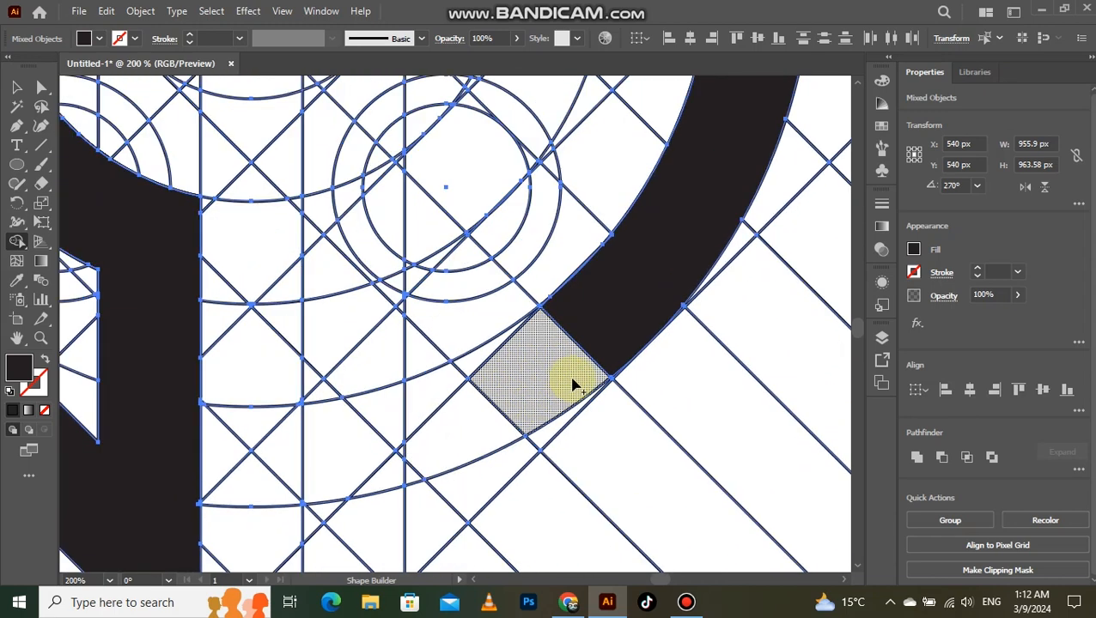
{"action": "mouse_move", "coordinate": [589, 247]}
{"action": "left_mouse_down"}
{"action": "mouse_move", "coordinate": [485, 388]}
{"action": "mouse_move", "coordinate": [373, 484]}
{"action": "mouse_move", "coordinate": [377, 432]}
{"action": "left_mouse_up"}
{"action": "left_click_drag", "start_coordinate": [412, 386], "coordinate": [417, 382]}
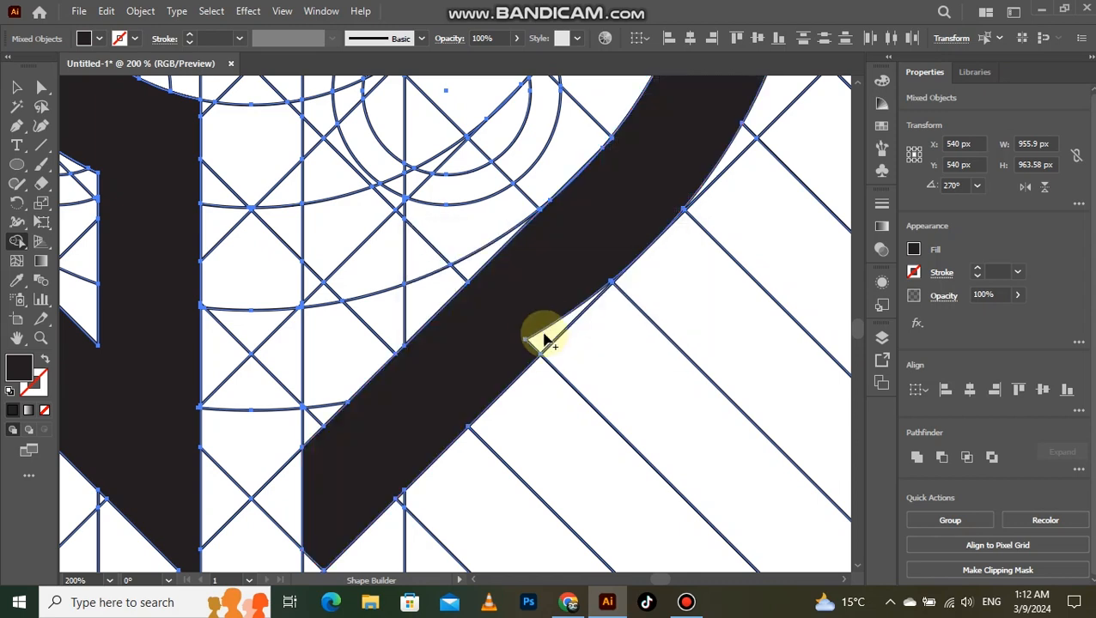
- Merge a vertical stem between the third and fourth vertical lines into the right black band, absorbing the slivers along its edges
{"action": "scroll", "coordinate": [541, 336], "scroll_direction": "up", "scroll_amount": 3}
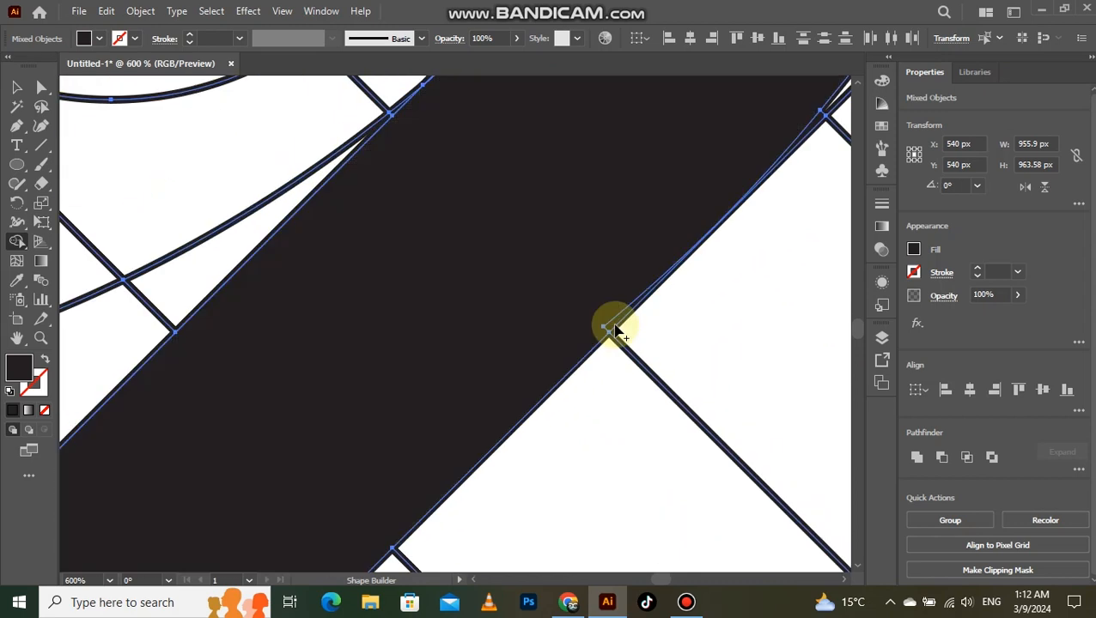
{"action": "scroll", "coordinate": [594, 330], "scroll_direction": "down", "scroll_amount": 5}
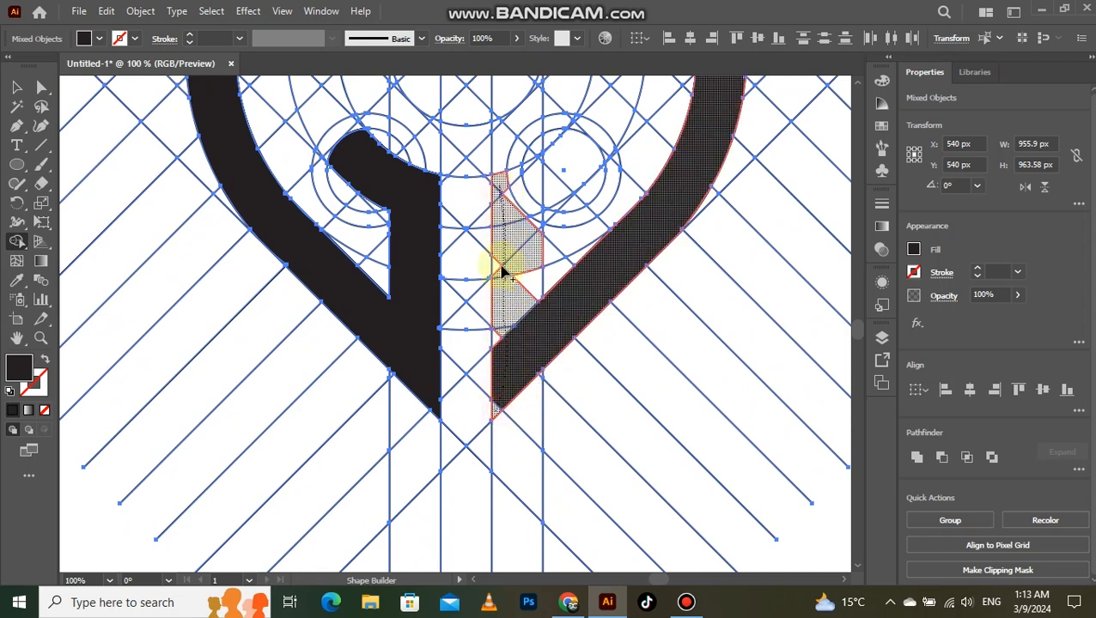
{"action": "mouse_move", "coordinate": [502, 354]}
{"action": "left_mouse_down"}
{"action": "mouse_move", "coordinate": [534, 225]}
{"action": "mouse_move", "coordinate": [521, 127]}
{"action": "left_mouse_up"}
{"action": "scroll", "coordinate": [528, 331], "scroll_direction": "up", "scroll_amount": 2}
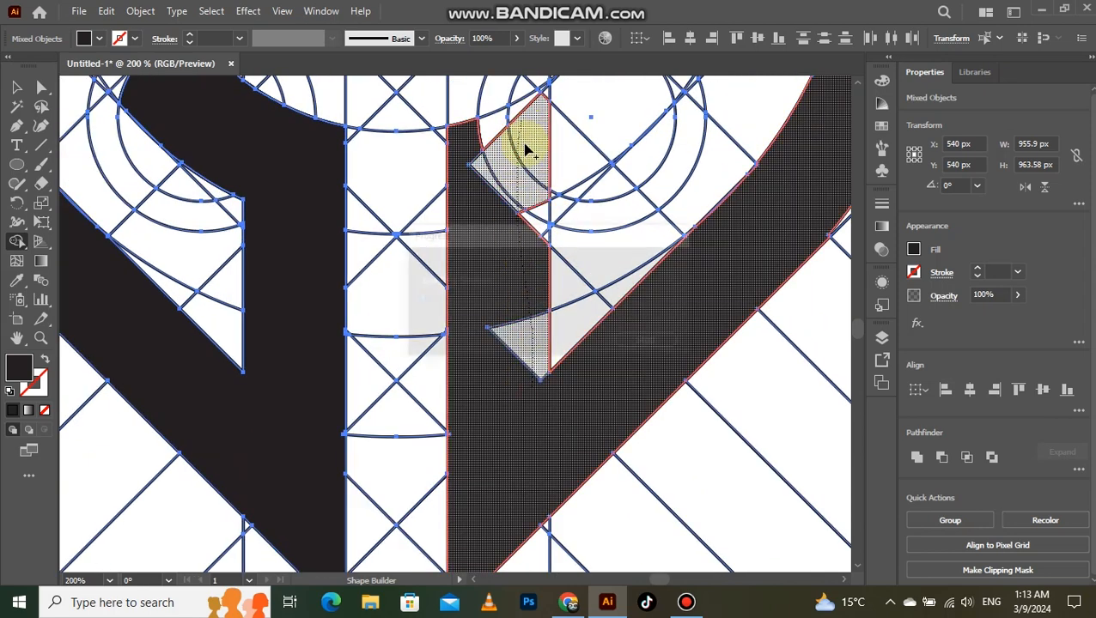
{"action": "scroll", "coordinate": [543, 213], "scroll_direction": "up", "scroll_amount": 1}
{"action": "scroll", "coordinate": [525, 314], "scroll_direction": "down", "scroll_amount": 2}
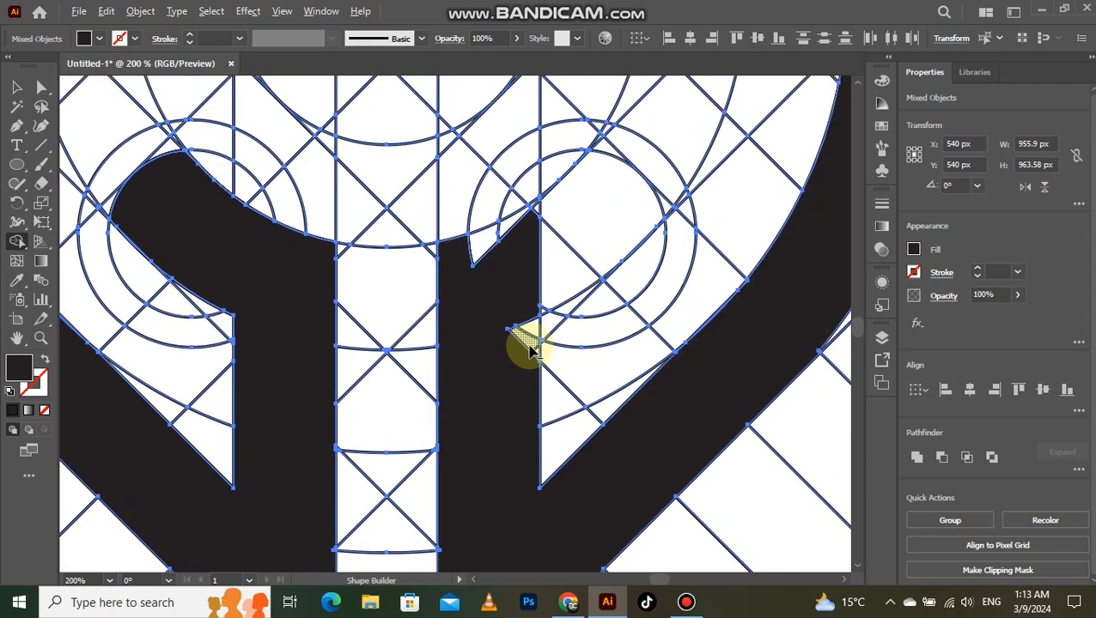
{"action": "scroll", "coordinate": [526, 335], "scroll_direction": "up", "scroll_amount": 2}
{"action": "left_click_drag", "start_coordinate": [540, 365], "coordinate": [523, 386]}
{"action": "scroll", "coordinate": [513, 389], "scroll_direction": "down", "scroll_amount": 2}
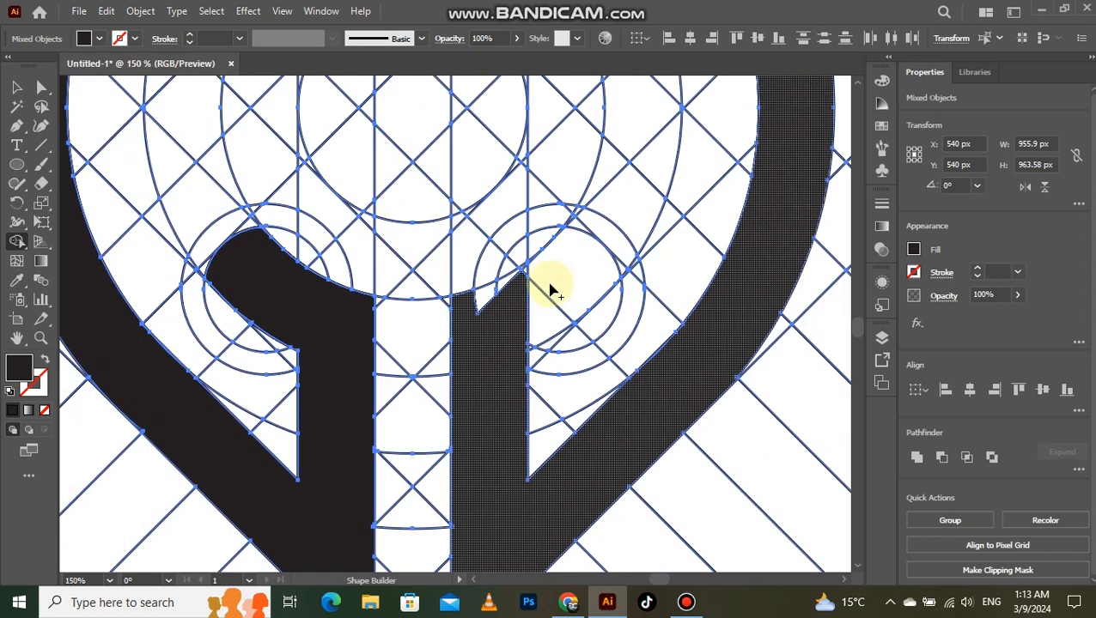
- Extend the right stem into a hook curving up to the small right circle, mirroring the left hook
{"action": "scroll", "coordinate": [524, 339], "scroll_direction": "up", "scroll_amount": 1}
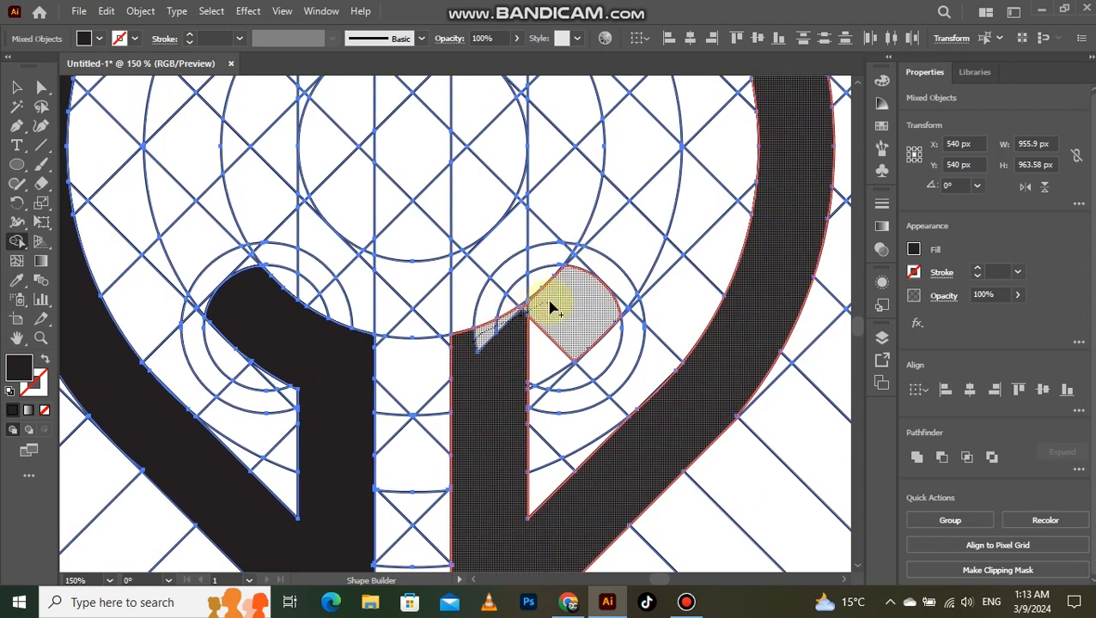
{"action": "mouse_move", "coordinate": [526, 397]}
{"action": "left_mouse_down"}
{"action": "mouse_move", "coordinate": [494, 449]}
{"action": "mouse_move", "coordinate": [515, 394]}
{"action": "left_mouse_up"}
{"action": "scroll", "coordinate": [546, 378], "scroll_direction": "up", "scroll_amount": 2}
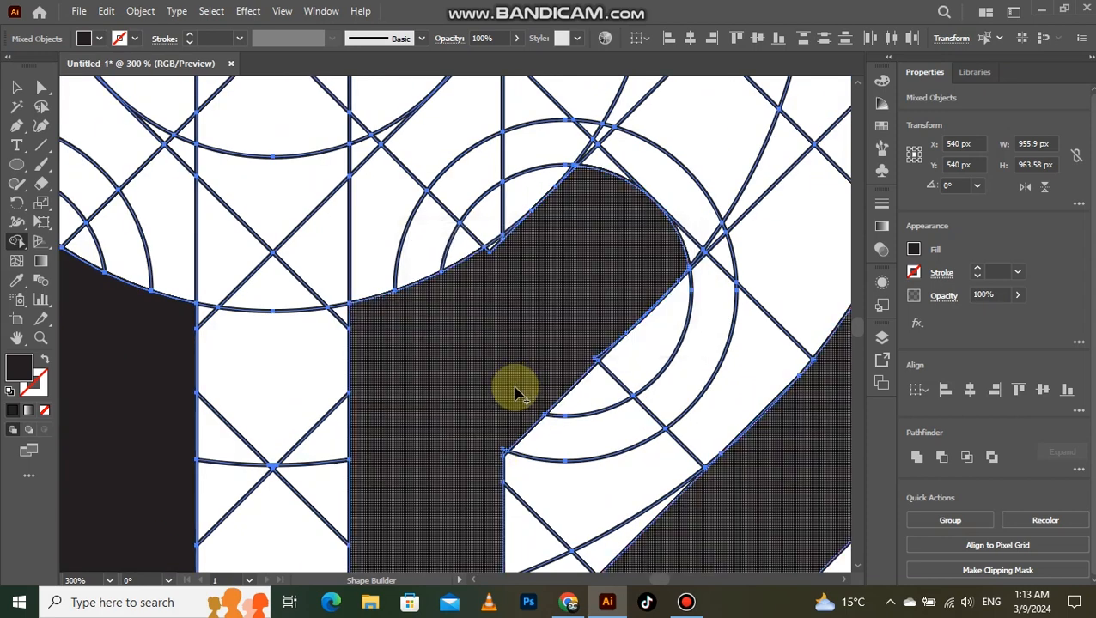
{"action": "scroll", "coordinate": [507, 463], "scroll_direction": "up", "scroll_amount": 3}
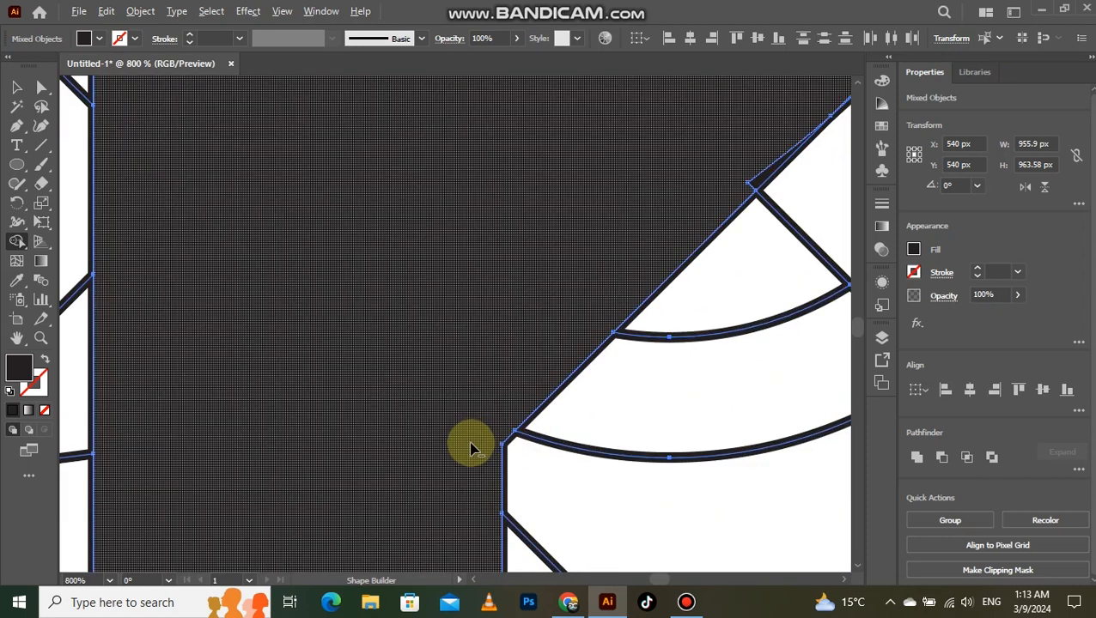
- Merge the leftover slivers along the lower and upper edges of the right hook into the black shape
{"action": "scroll", "coordinate": [471, 447], "scroll_direction": "down", "scroll_amount": 2}
{"action": "scroll", "coordinate": [616, 302], "scroll_direction": "up", "scroll_amount": 2}
{"action": "left_click_drag", "start_coordinate": [598, 346], "coordinate": [531, 384]}
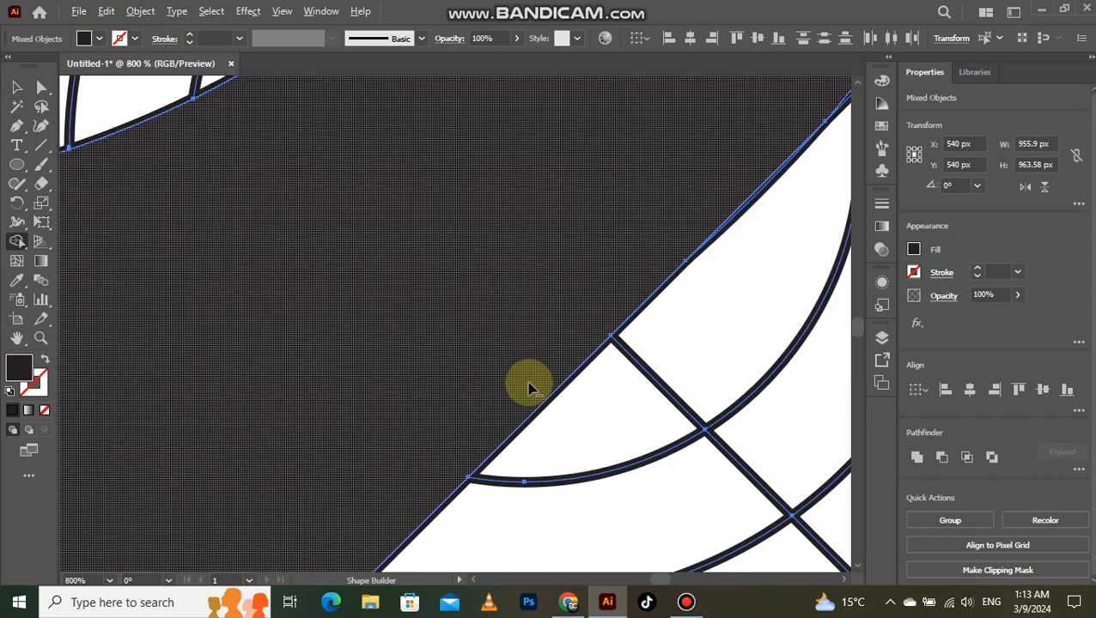
{"action": "scroll", "coordinate": [531, 384], "scroll_direction": "down", "scroll_amount": 2}
{"action": "scroll", "coordinate": [434, 335], "scroll_direction": "up", "scroll_amount": 2}
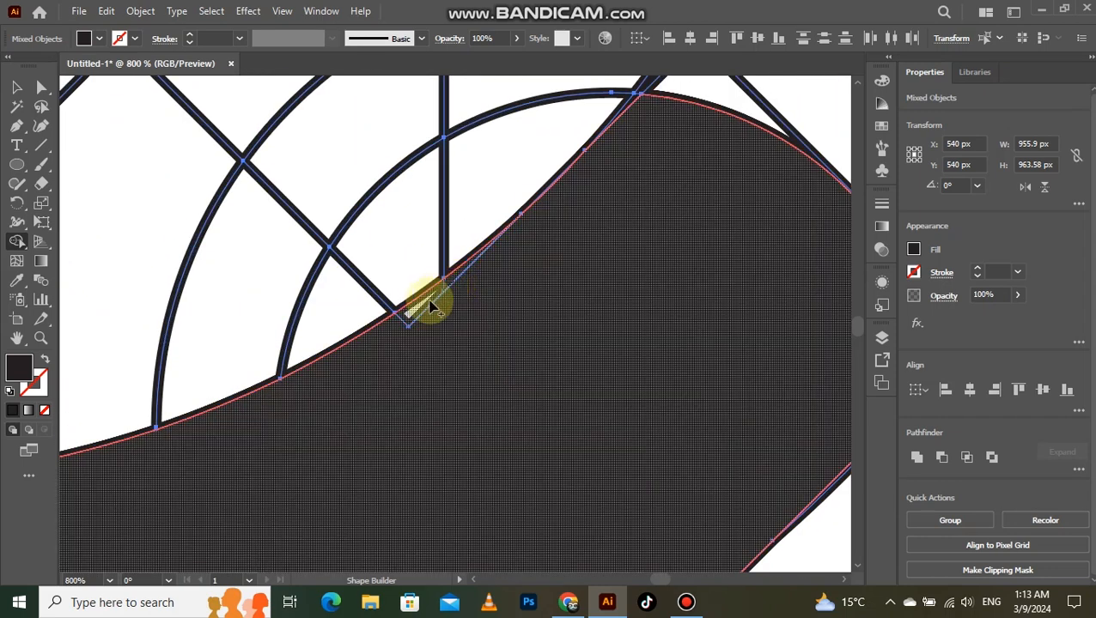
{"action": "left_click", "coordinate": [400, 333]}
{"action": "scroll", "coordinate": [404, 339], "scroll_direction": "down", "scroll_amount": 5}
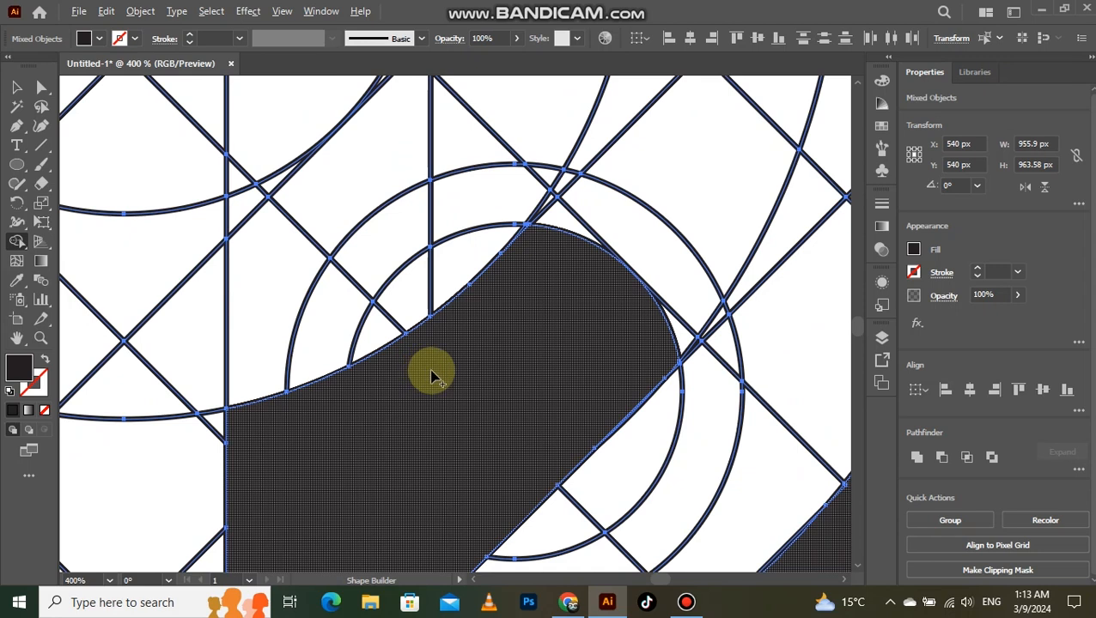
{"action": "scroll", "coordinate": [512, 370], "scroll_direction": "down", "scroll_amount": 2}
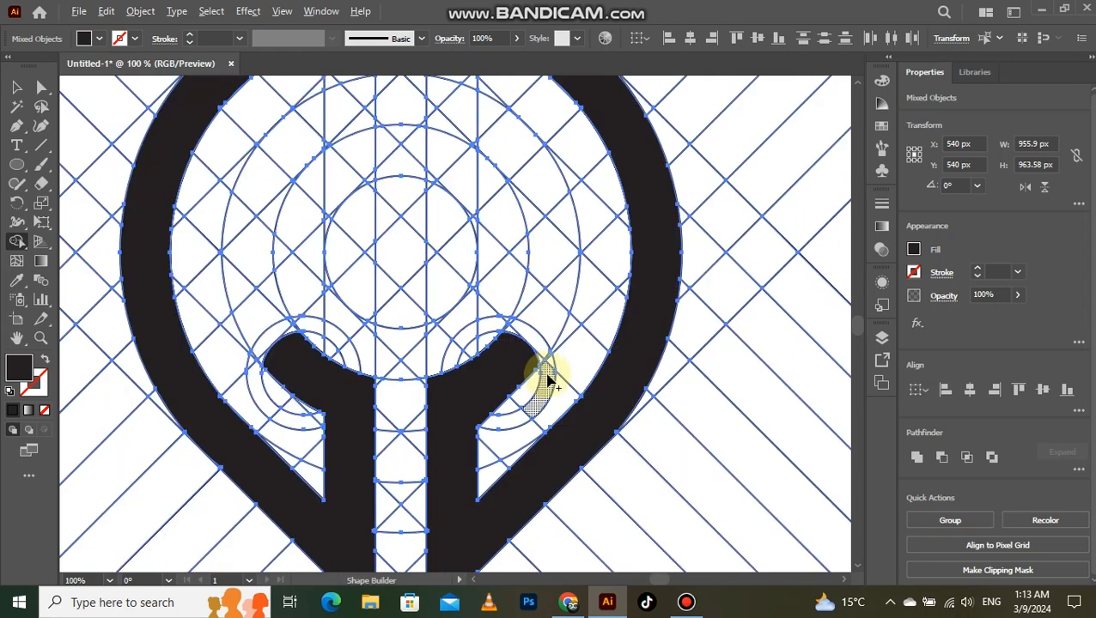
- Merge the left arc's cells between the second and third circles into a black inner band ending at the small left circle
{"action": "scroll", "coordinate": [442, 176], "scroll_direction": "up", "scroll_amount": 3}
{"action": "scroll", "coordinate": [352, 365], "scroll_direction": "up", "scroll_amount": 2}
{"action": "mouse_move", "coordinate": [366, 399]}
{"action": "left_mouse_down"}
{"action": "mouse_move", "coordinate": [350, 392]}
{"action": "mouse_move", "coordinate": [392, 204]}
{"action": "mouse_move", "coordinate": [372, 286]}
{"action": "left_mouse_up"}
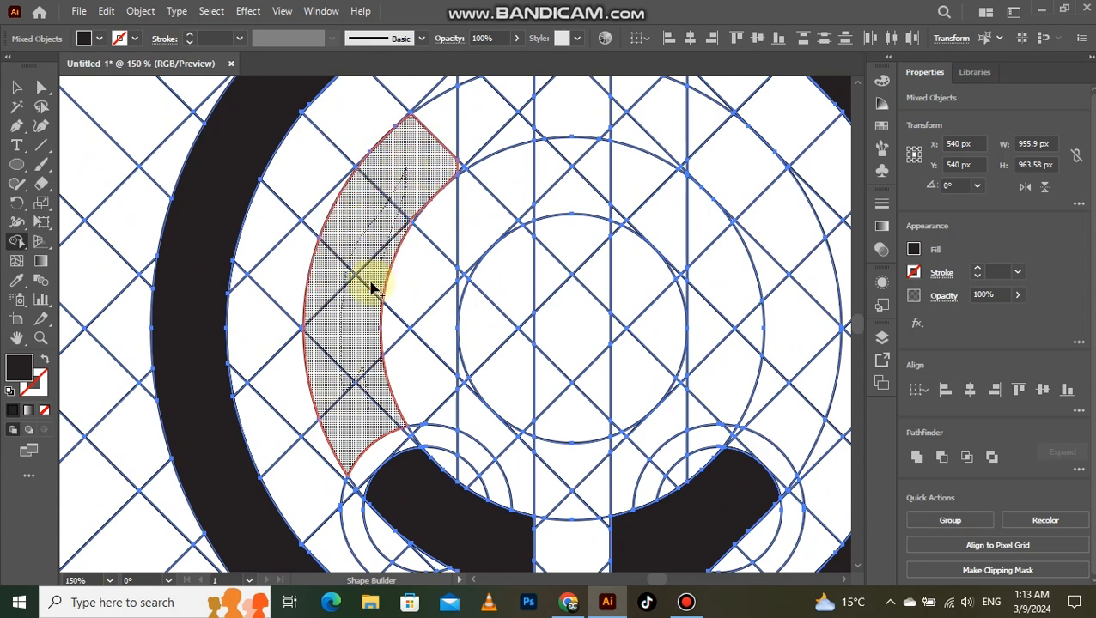
- Extend the inner black band along the upper-left diagonal to the central apex, including the slivers along its edges
{"action": "scroll", "coordinate": [504, 207], "scroll_direction": "up", "scroll_amount": 5}
{"action": "mouse_move", "coordinate": [458, 337]}
{"action": "left_mouse_down"}
{"action": "mouse_move", "coordinate": [432, 350]}
{"action": "mouse_move", "coordinate": [566, 176]}
{"action": "left_mouse_up"}
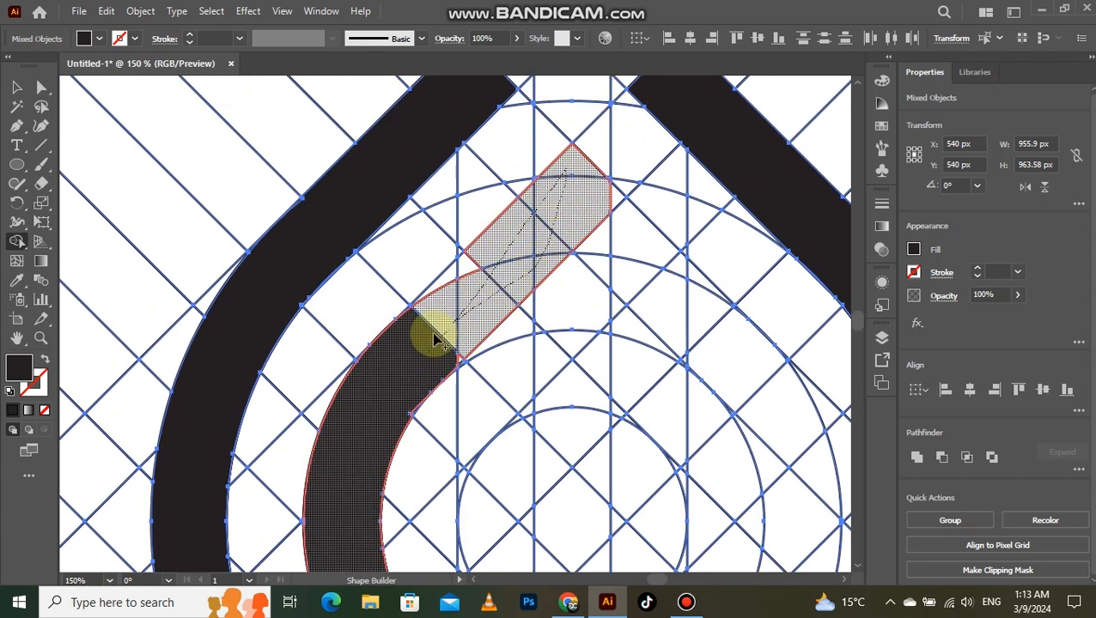
{"action": "left_click_drag", "start_coordinate": [469, 262], "coordinate": [459, 372]}
{"action": "scroll", "coordinate": [465, 310], "scroll_direction": "up", "scroll_amount": 3}
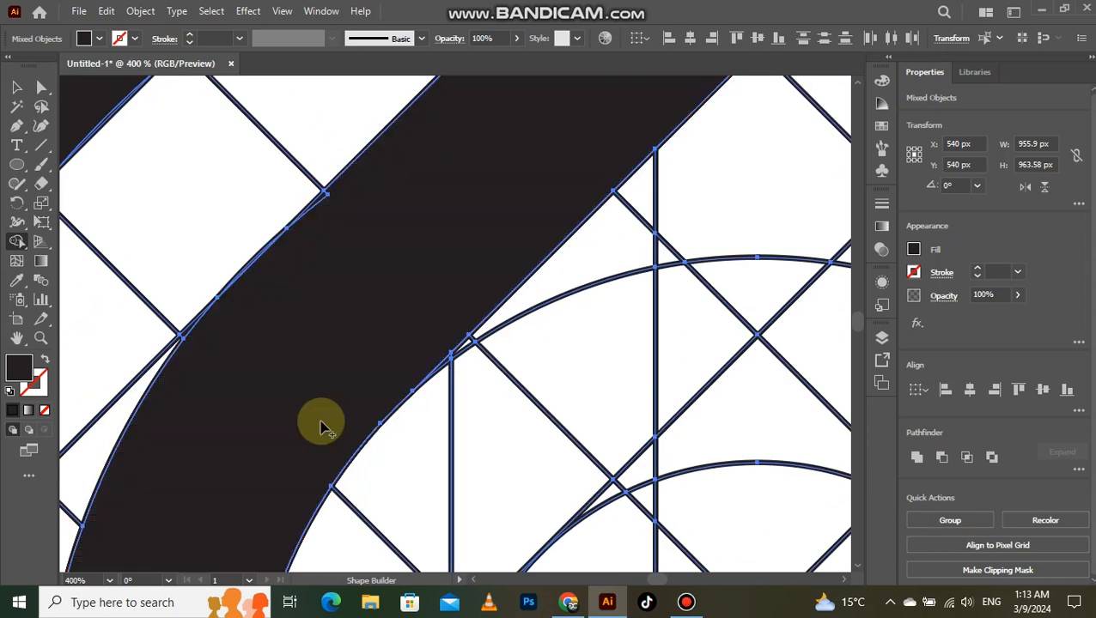
{"action": "scroll", "coordinate": [321, 196], "scroll_direction": "up", "scroll_amount": 2}
{"action": "scroll", "coordinate": [289, 297], "scroll_direction": "down", "scroll_amount": 3}
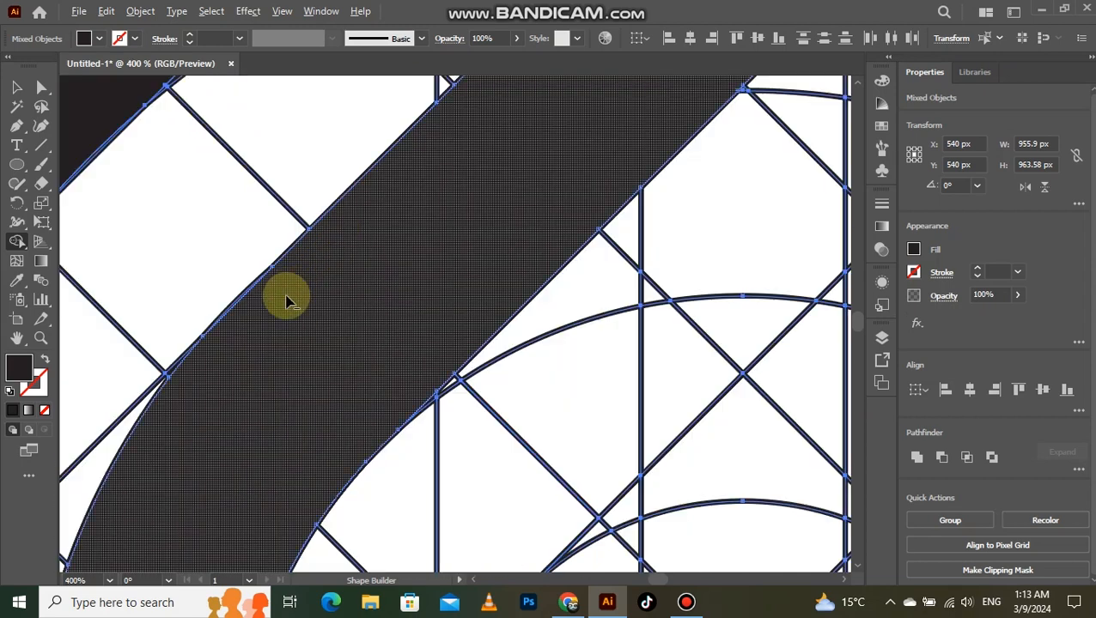
- Continue the inner black band from the apex down the upper-right diagonal cells
{"action": "scroll", "coordinate": [540, 171], "scroll_direction": "up", "scroll_amount": 2}
{"action": "mouse_move", "coordinate": [445, 172]}
{"action": "left_mouse_down"}
{"action": "mouse_move", "coordinate": [657, 458]}
{"action": "mouse_move", "coordinate": [649, 397]}
{"action": "mouse_move", "coordinate": [623, 345]}
{"action": "mouse_move", "coordinate": [421, 233]}
{"action": "left_mouse_up"}
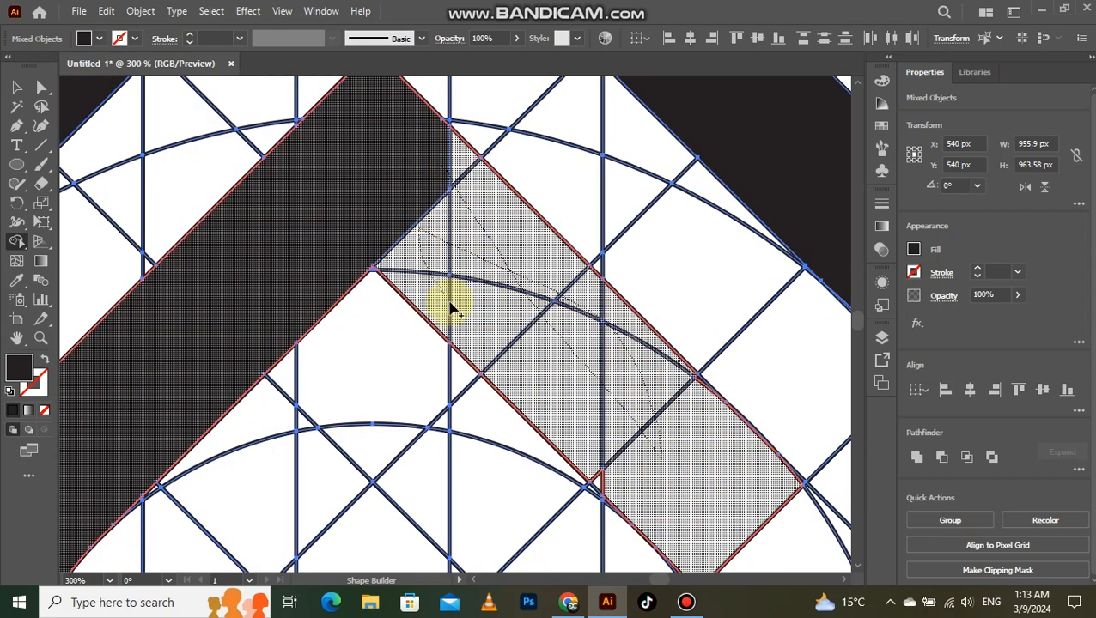
{"action": "left_click_drag", "start_coordinate": [453, 309], "coordinate": [452, 309]}
{"action": "scroll", "coordinate": [386, 225], "scroll_direction": "down", "scroll_amount": 3}
- Extend the inner band around the right arc between the second and third circles, down to the small right circle
{"action": "scroll", "coordinate": [482, 237], "scroll_direction": "up", "scroll_amount": 2}
{"action": "mouse_move", "coordinate": [506, 238]}
{"action": "left_mouse_down"}
{"action": "mouse_move", "coordinate": [520, 268]}
{"action": "mouse_move", "coordinate": [531, 417]}
{"action": "mouse_move", "coordinate": [542, 423]}
{"action": "left_mouse_up"}
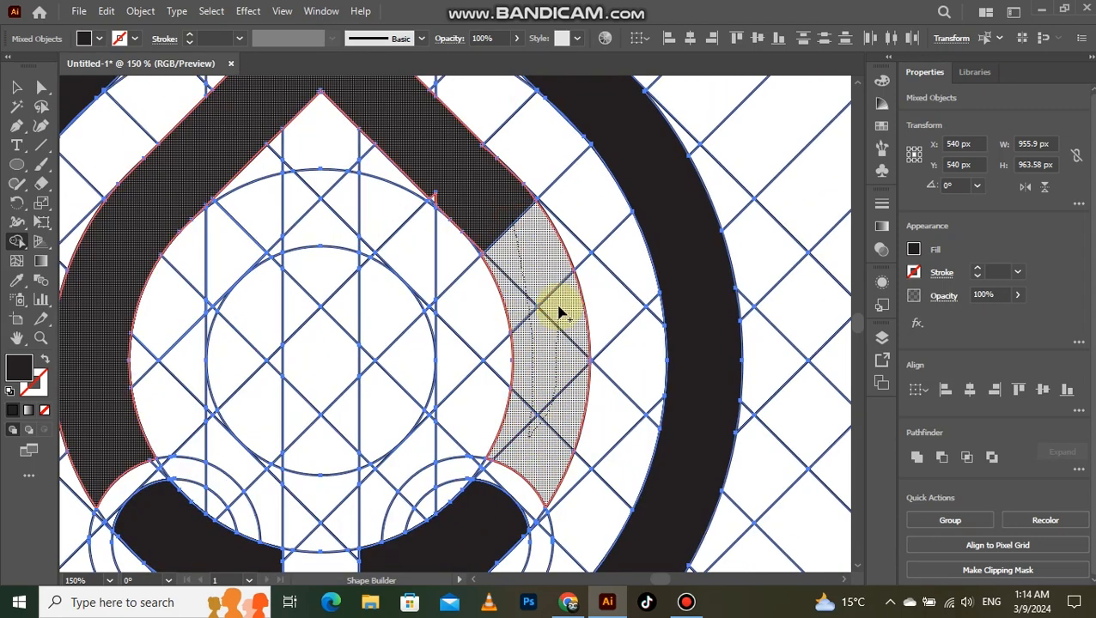
{"action": "left_click_drag", "start_coordinate": [562, 278], "coordinate": [549, 266]}
- Merge the remaining slivers along both edges of the inner band's right side where the diagonal meets the arc
{"action": "scroll", "coordinate": [481, 232], "scroll_direction": "up", "scroll_amount": 3}
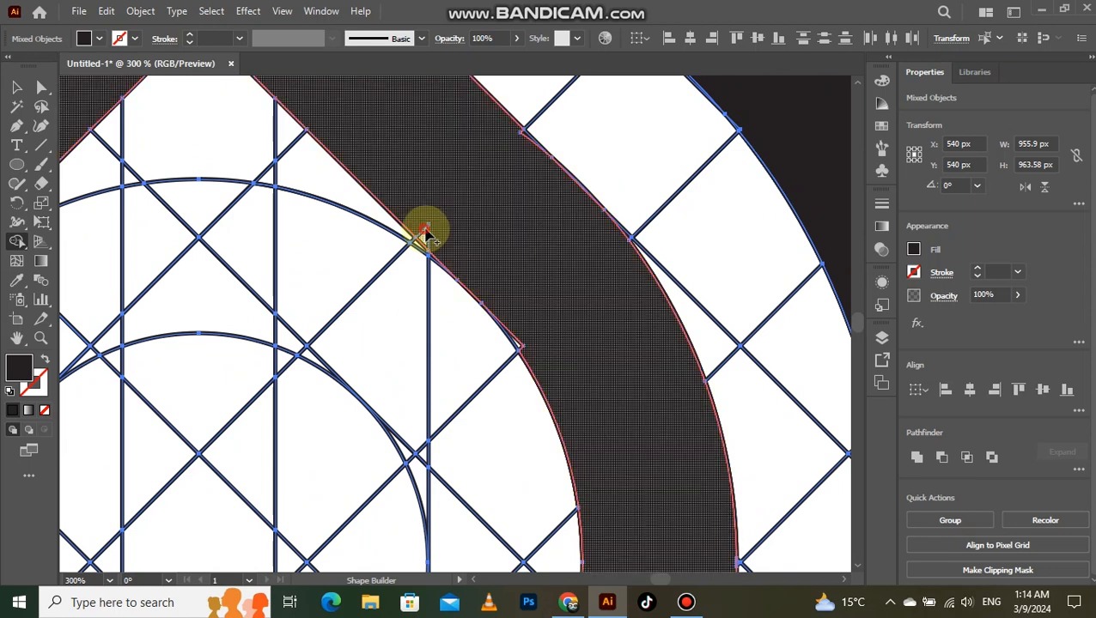
{"action": "scroll", "coordinate": [548, 327], "scroll_direction": "up", "scroll_amount": 2}
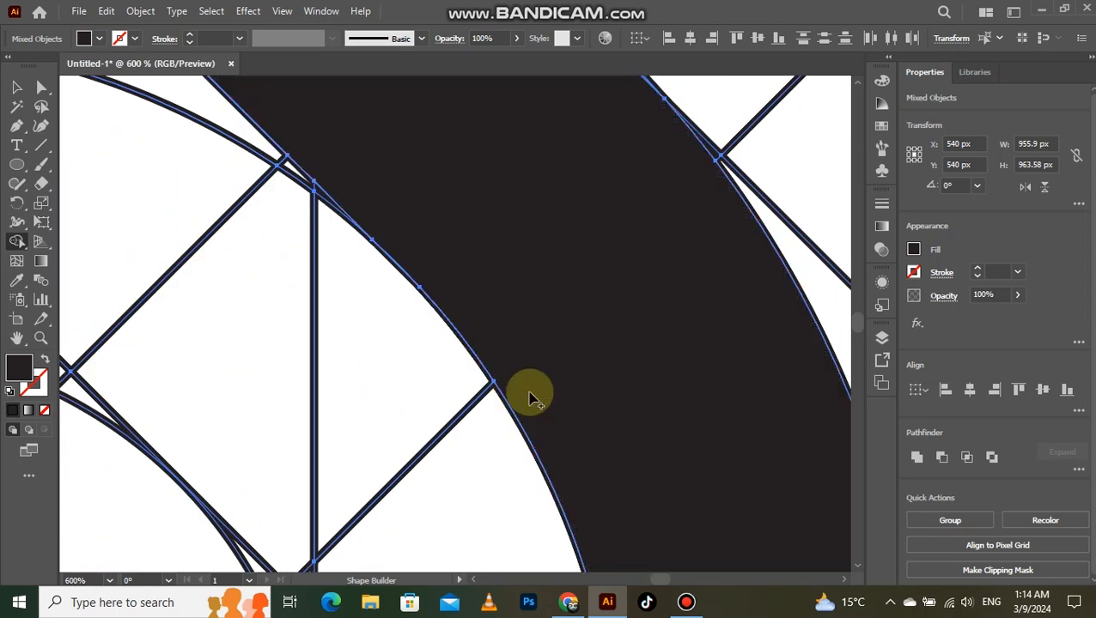
{"action": "scroll", "coordinate": [578, 285], "scroll_direction": "up", "scroll_amount": 3}
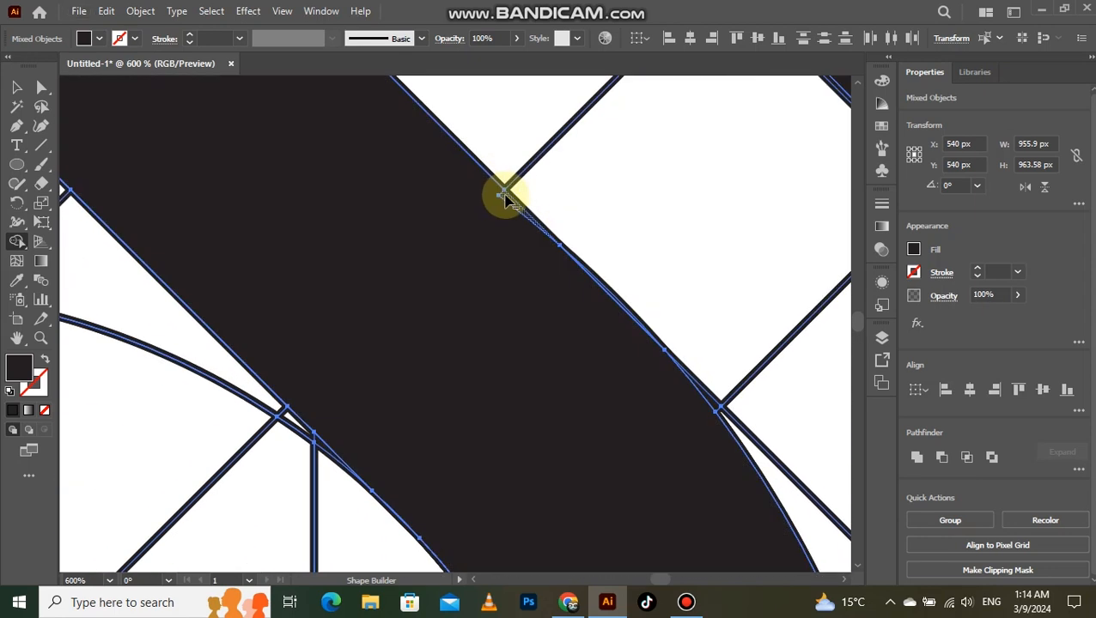
{"action": "scroll", "coordinate": [507, 197], "scroll_direction": "up", "scroll_amount": 2}
{"action": "scroll", "coordinate": [574, 292], "scroll_direction": "down", "scroll_amount": 7}
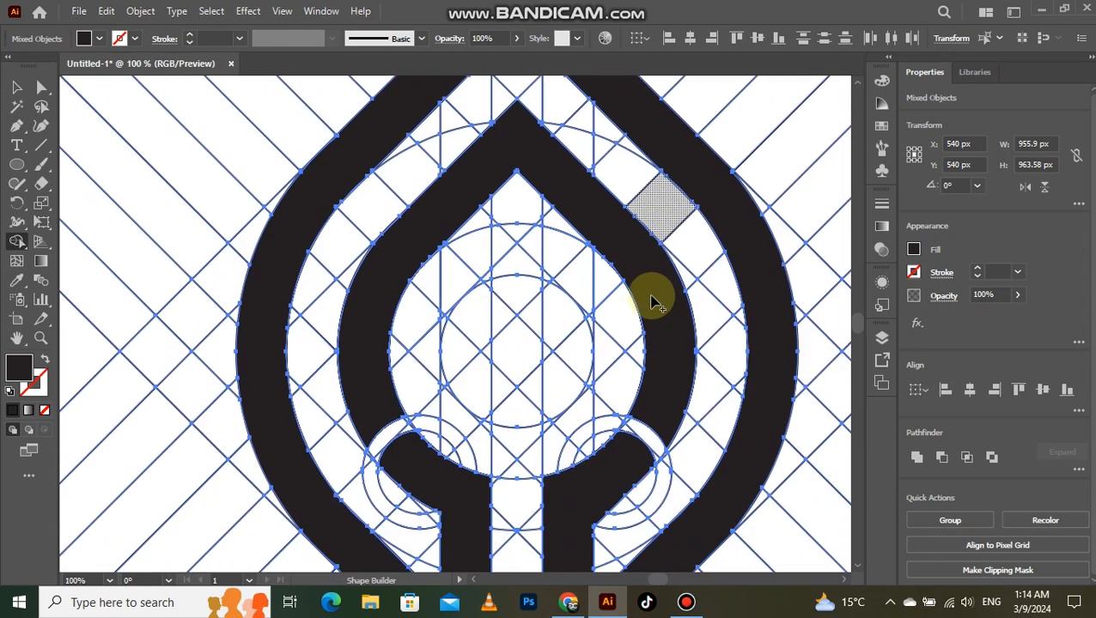
- Merge two diagonal strips into a V inside the leaf, leaving a white diamond beneath the apex
{"action": "scroll", "coordinate": [431, 191], "scroll_direction": "up", "scroll_amount": 2}
{"action": "mouse_move", "coordinate": [430, 191]}
{"action": "left_mouse_down"}
{"action": "mouse_move", "coordinate": [519, 287]}
{"action": "mouse_move", "coordinate": [536, 333]}
{"action": "left_mouse_up"}
{"action": "left_click_drag", "start_coordinate": [494, 305], "coordinate": [502, 191]}
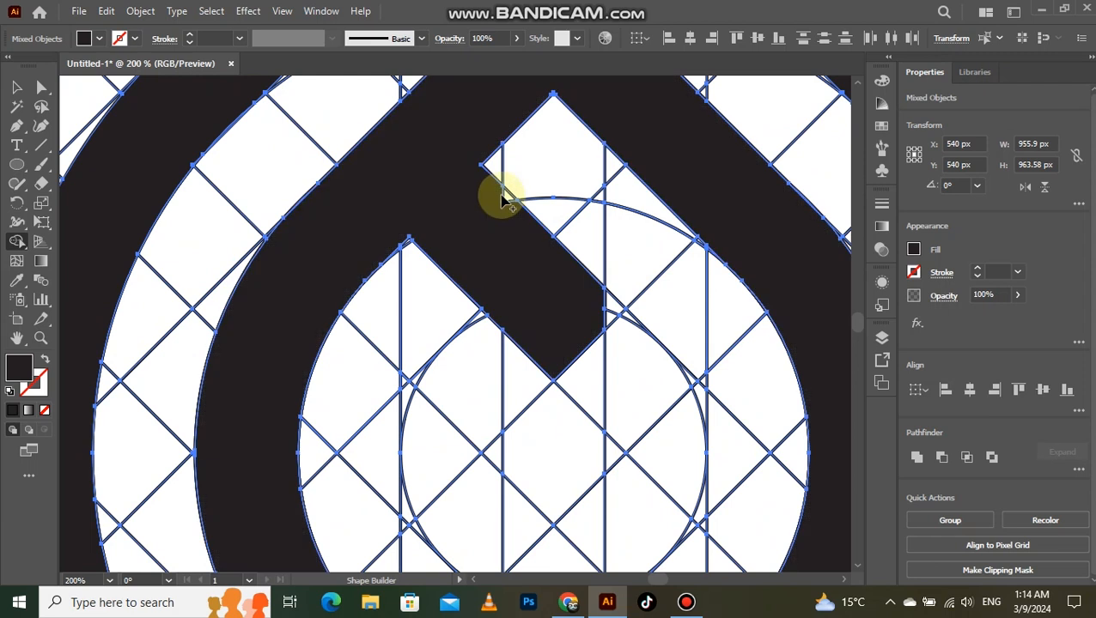
{"action": "mouse_move", "coordinate": [606, 311]}
{"action": "left_mouse_down"}
{"action": "mouse_move", "coordinate": [630, 273]}
{"action": "mouse_move", "coordinate": [639, 198]}
{"action": "left_mouse_up"}
{"action": "left_click_drag", "start_coordinate": [591, 230], "coordinate": [600, 200]}
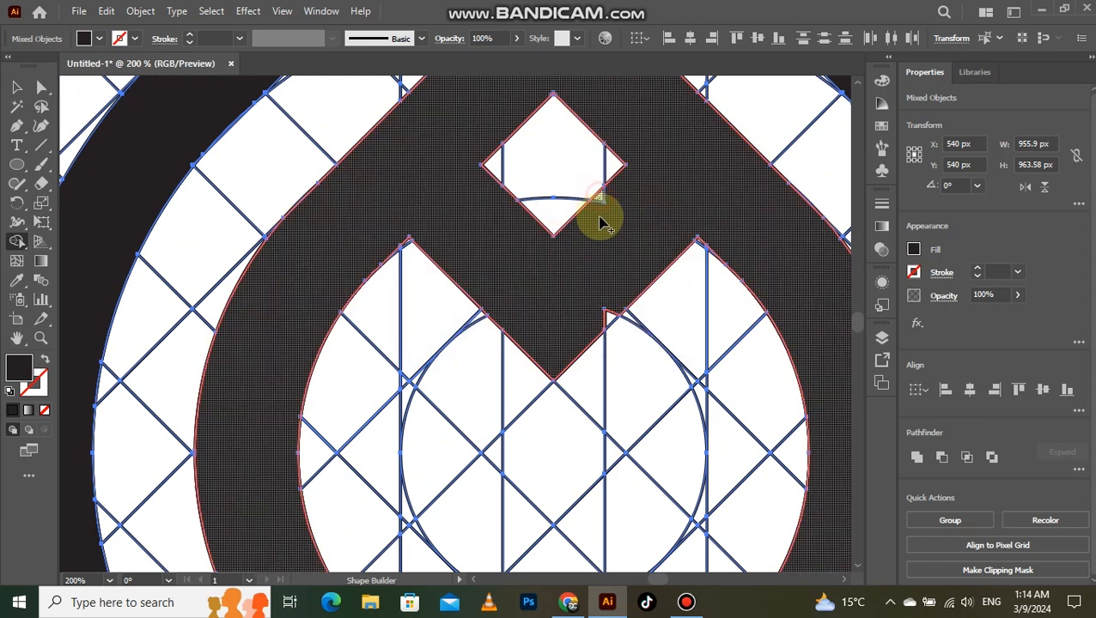
- Merge a central stem between the second and third vertical lines and the lower-left diagonal vein into the black leaf
{"action": "scroll", "coordinate": [582, 318], "scroll_direction": "down", "scroll_amount": 3}
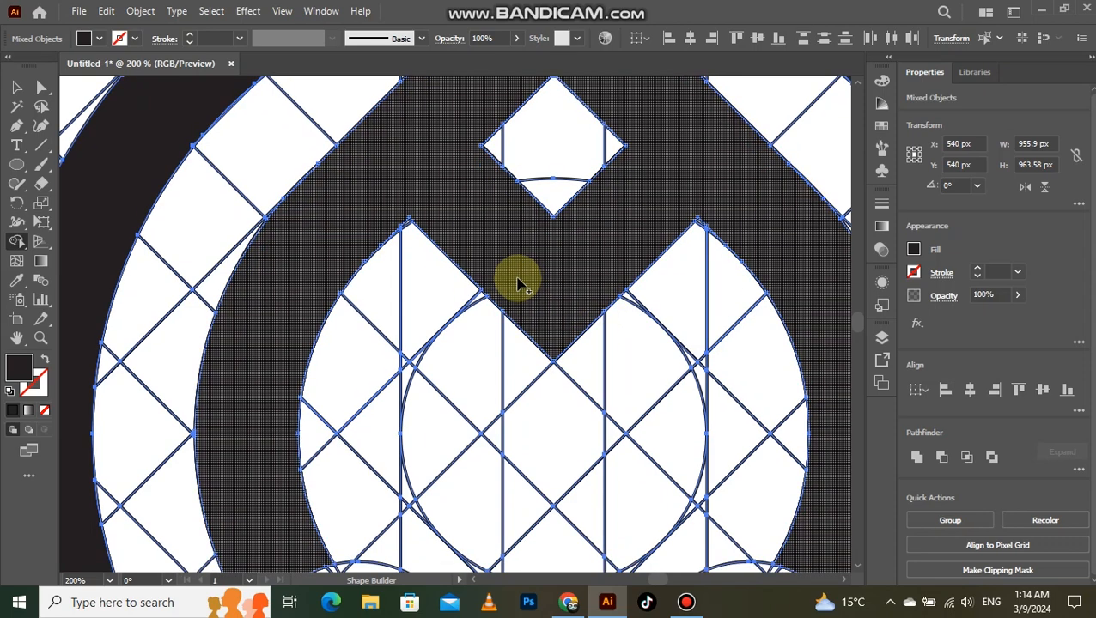
{"action": "mouse_move", "coordinate": [555, 273]}
{"action": "left_mouse_down"}
{"action": "mouse_move", "coordinate": [551, 368]}
{"action": "mouse_move", "coordinate": [542, 246]}
{"action": "mouse_move", "coordinate": [543, 303]}
{"action": "left_mouse_up"}
{"action": "mouse_move", "coordinate": [314, 240]}
{"action": "left_mouse_down"}
{"action": "mouse_move", "coordinate": [519, 486]}
{"action": "mouse_move", "coordinate": [479, 474]}
{"action": "mouse_move", "coordinate": [491, 484]}
{"action": "mouse_move", "coordinate": [496, 447]}
{"action": "left_mouse_up"}
{"action": "scroll", "coordinate": [497, 447], "scroll_direction": "down", "scroll_amount": 1}
{"action": "scroll", "coordinate": [396, 225], "scroll_direction": "up", "scroll_amount": 2}
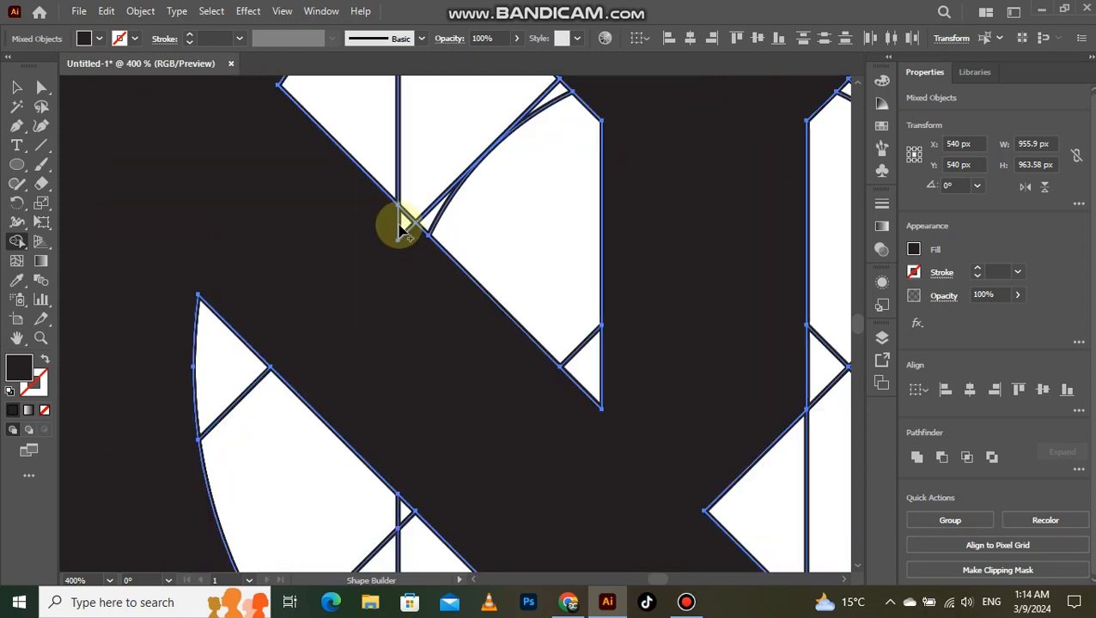
{"action": "scroll", "coordinate": [401, 335], "scroll_direction": "down", "scroll_amount": 3}
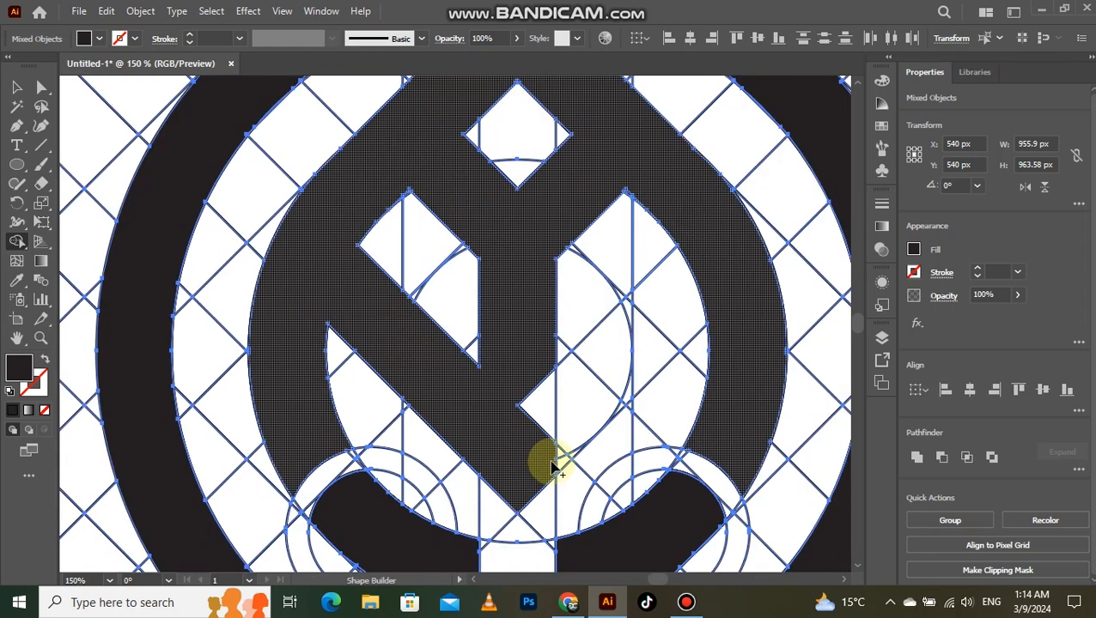
- Merge the lower-right diagonal vein into the leaf to mirror the left one, absorbing the leftover slivers along its edges
{"action": "mouse_move", "coordinate": [560, 436]}
{"action": "left_mouse_down"}
{"action": "mouse_move", "coordinate": [695, 274]}
{"action": "mouse_move", "coordinate": [678, 288]}
{"action": "left_mouse_up"}
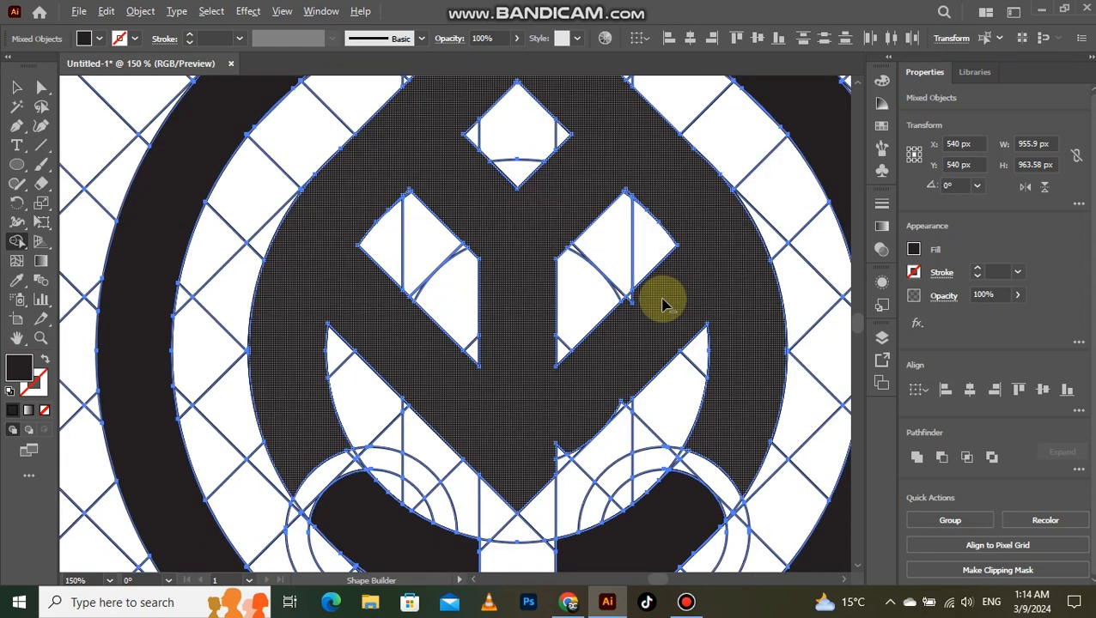
{"action": "scroll", "coordinate": [663, 300], "scroll_direction": "up", "scroll_amount": 2}
{"action": "left_click_drag", "start_coordinate": [618, 306], "coordinate": [596, 294]}
{"action": "scroll", "coordinate": [613, 378], "scroll_direction": "down", "scroll_amount": 2}
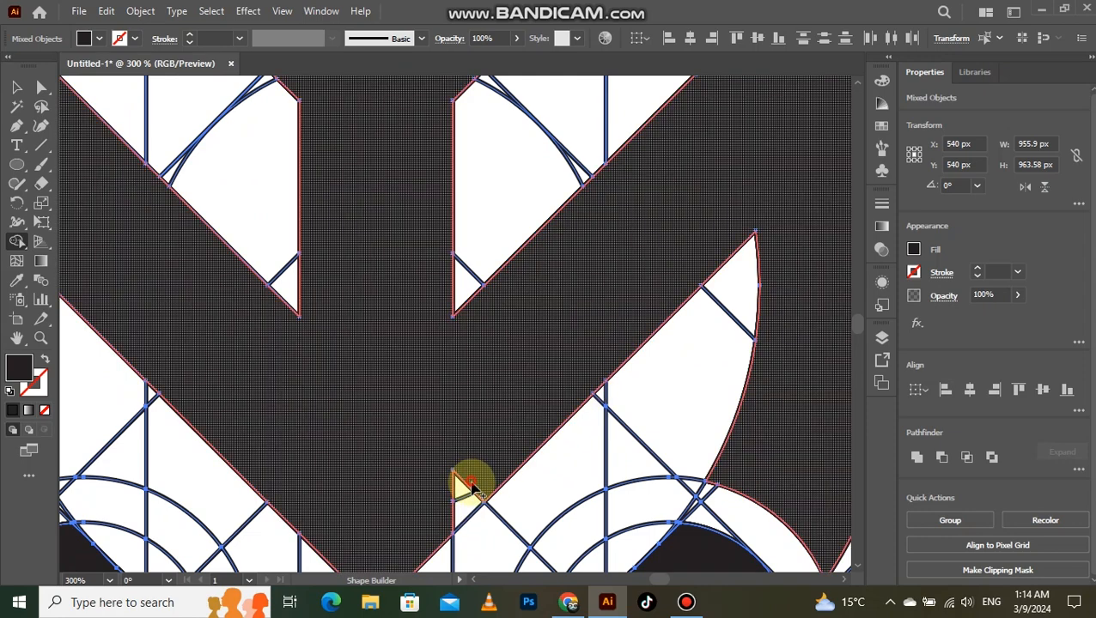
{"action": "scroll", "coordinate": [453, 526], "scroll_direction": "down", "scroll_amount": 4}
{"action": "scroll", "coordinate": [506, 452], "scroll_direction": "down", "scroll_amount": 2}
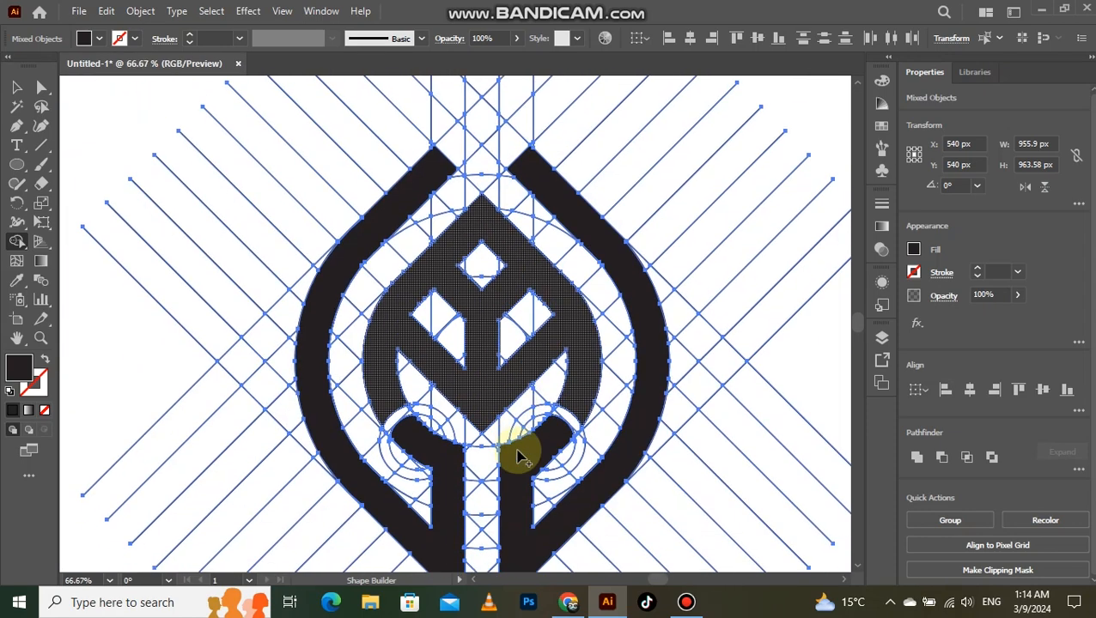
{"action": "left_click", "coordinate": [461, 415]}
- Select all the leftover 1 pt construction lines and circles with the Magic Wand and delete them
{"action": "left_click", "coordinate": [17, 88]}
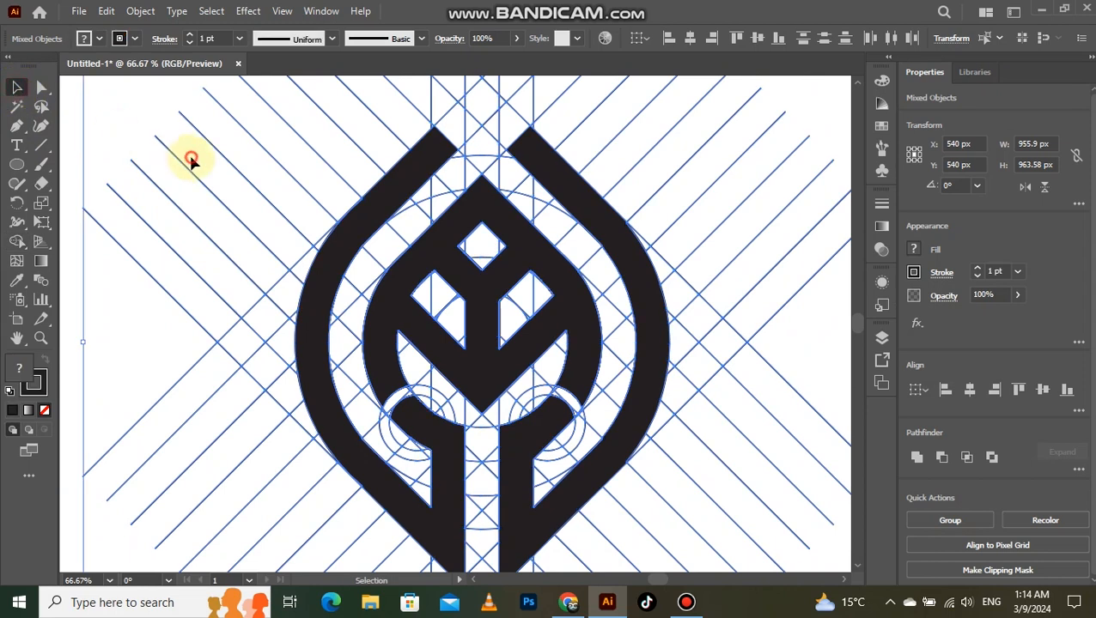
{"action": "left_click", "coordinate": [192, 160]}
{"action": "key", "text": "ctrl+0"}
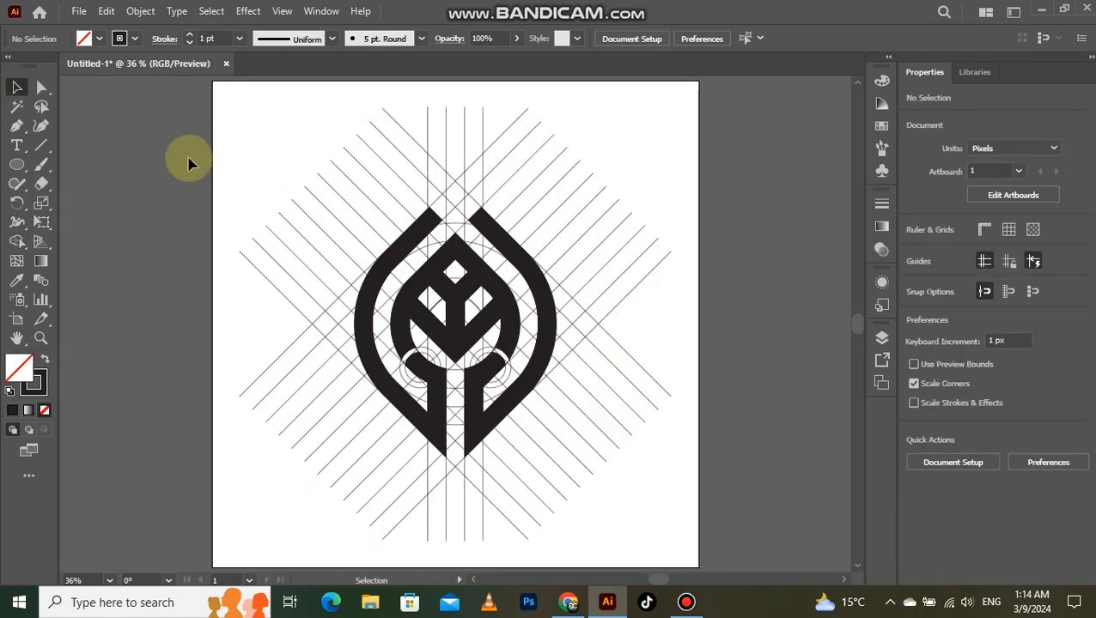
{"action": "left_click", "coordinate": [23, 108]}
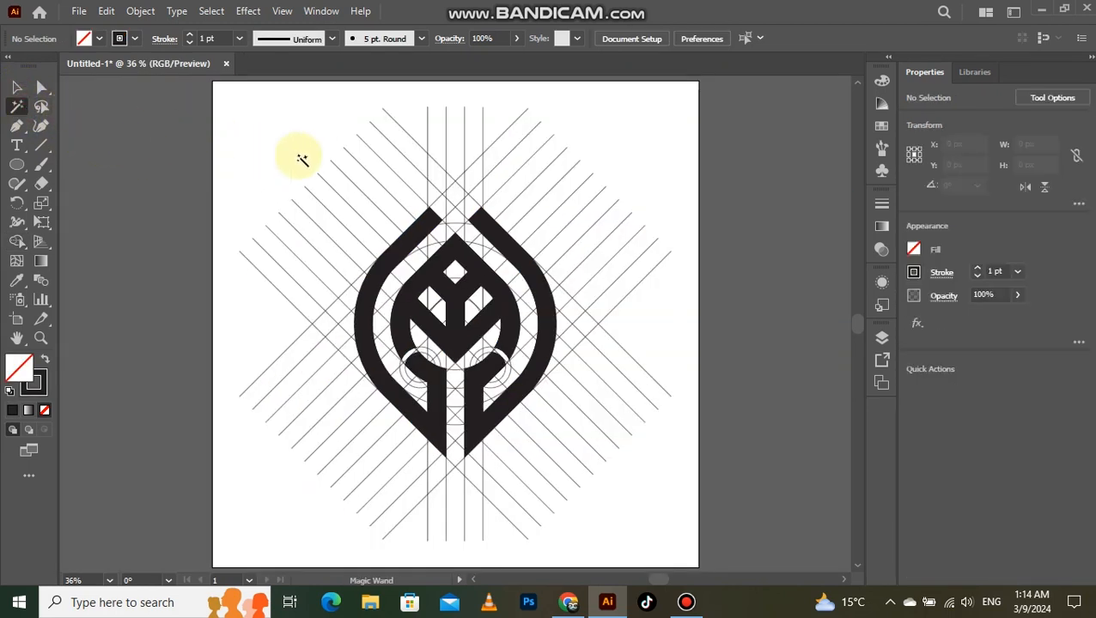
{"action": "left_click", "coordinate": [427, 178]}
{"action": "key", "text": "Delete"}
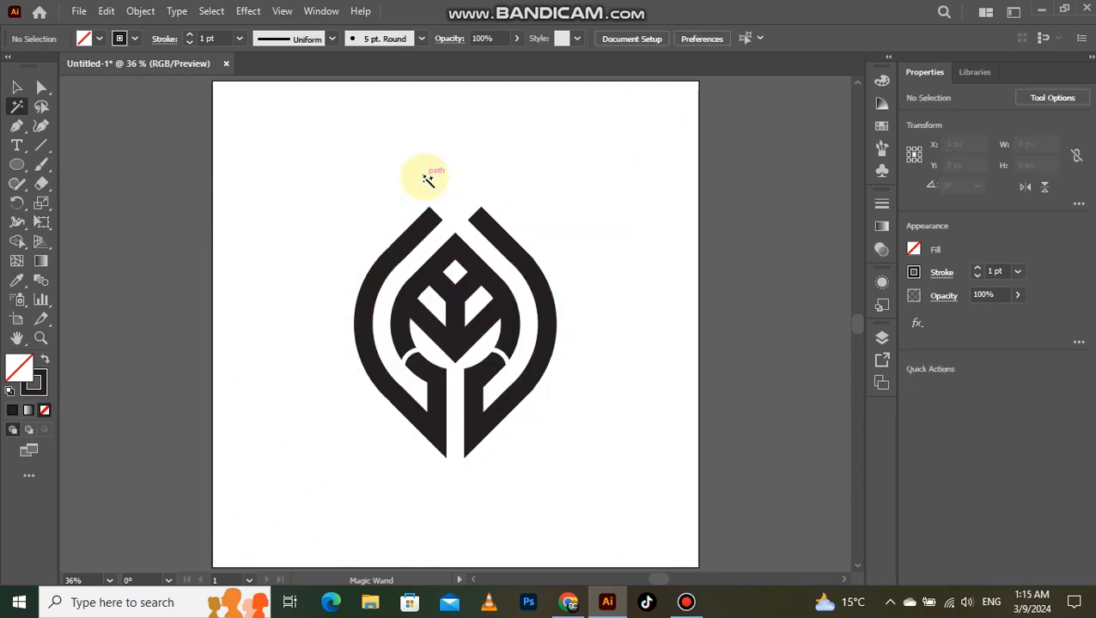
{"action": "left_click", "coordinate": [17, 87]}
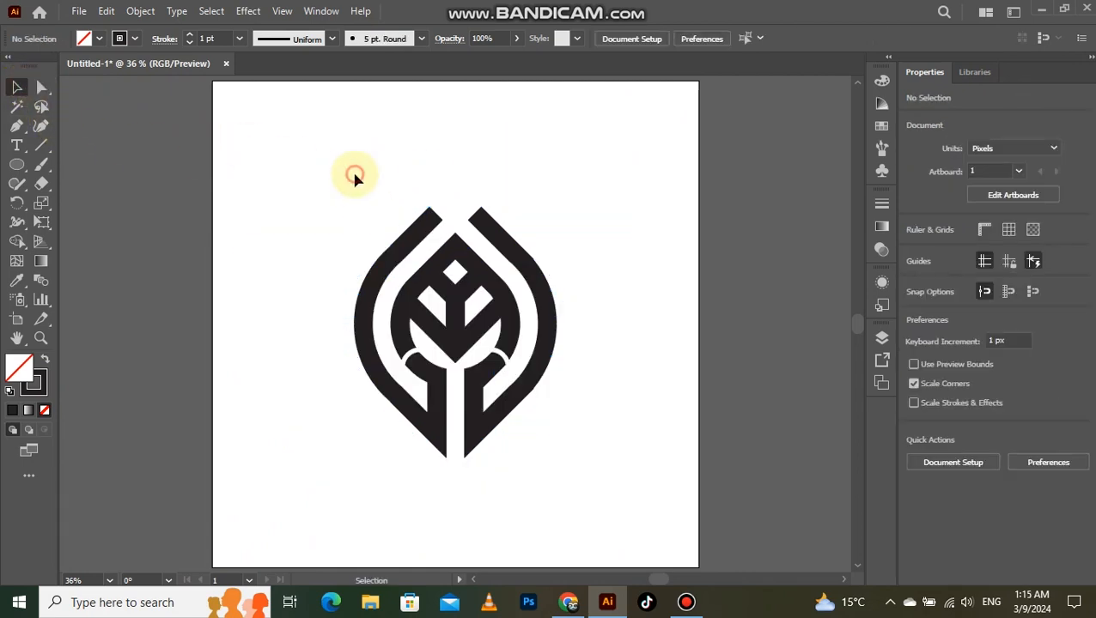
- Group all the logo shapes and centre the group vertically on the artboard
{"action": "key", "text": "ctrl+a"}
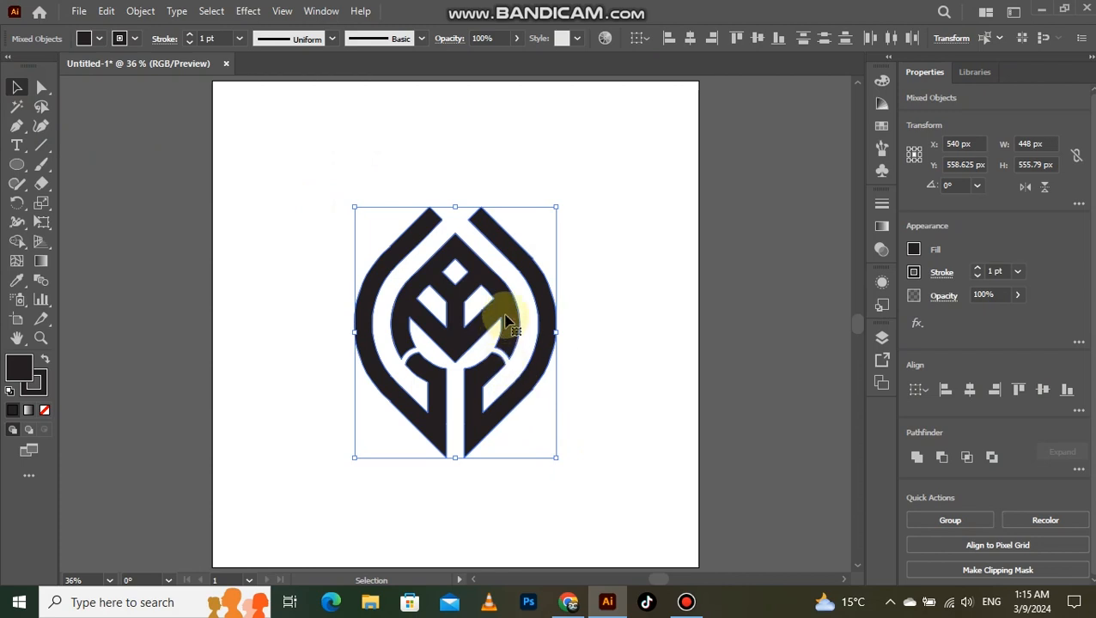
{"action": "right_click", "coordinate": [503, 309]}
{"action": "left_click", "coordinate": [574, 446]}
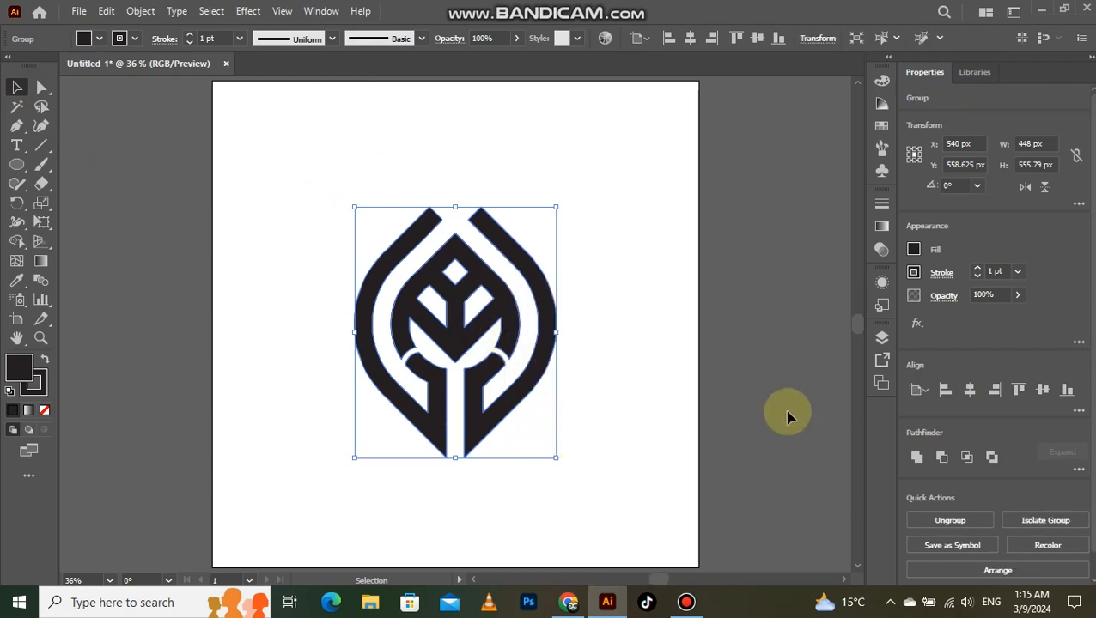
{"action": "left_click", "coordinate": [1042, 390]}
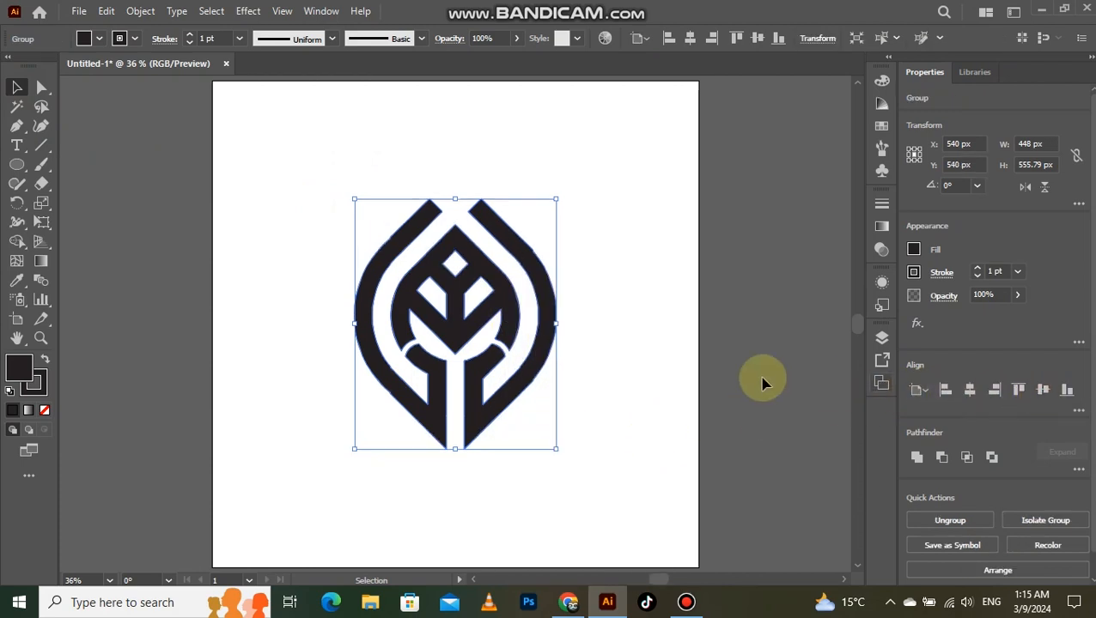
{"action": "left_click", "coordinate": [627, 333]}
- Remove the stroke from the logo group, keeping only its black fill
{"action": "left_click_drag", "start_coordinate": [594, 268], "coordinate": [404, 403]}
{"action": "left_click", "coordinate": [46, 397]}
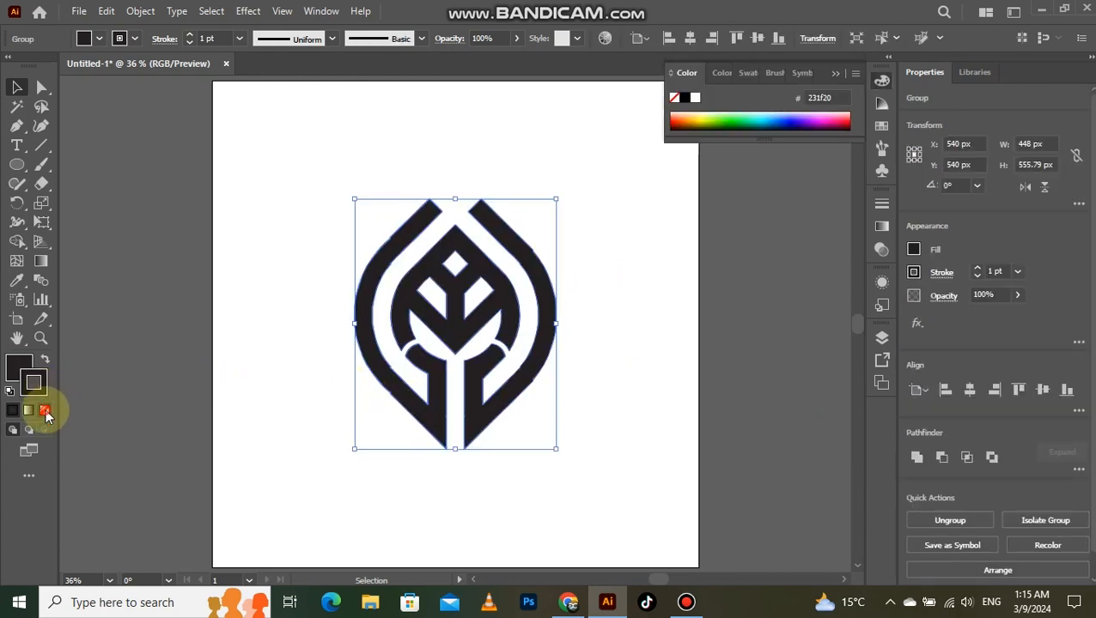
{"action": "left_click", "coordinate": [45, 409]}
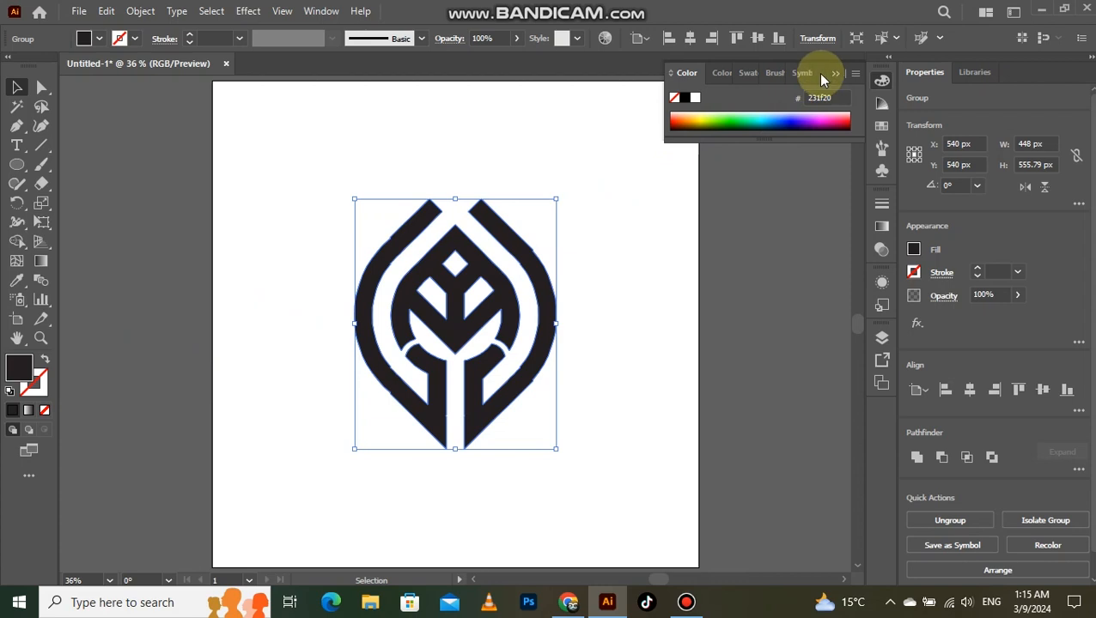
{"action": "left_click", "coordinate": [579, 266]}
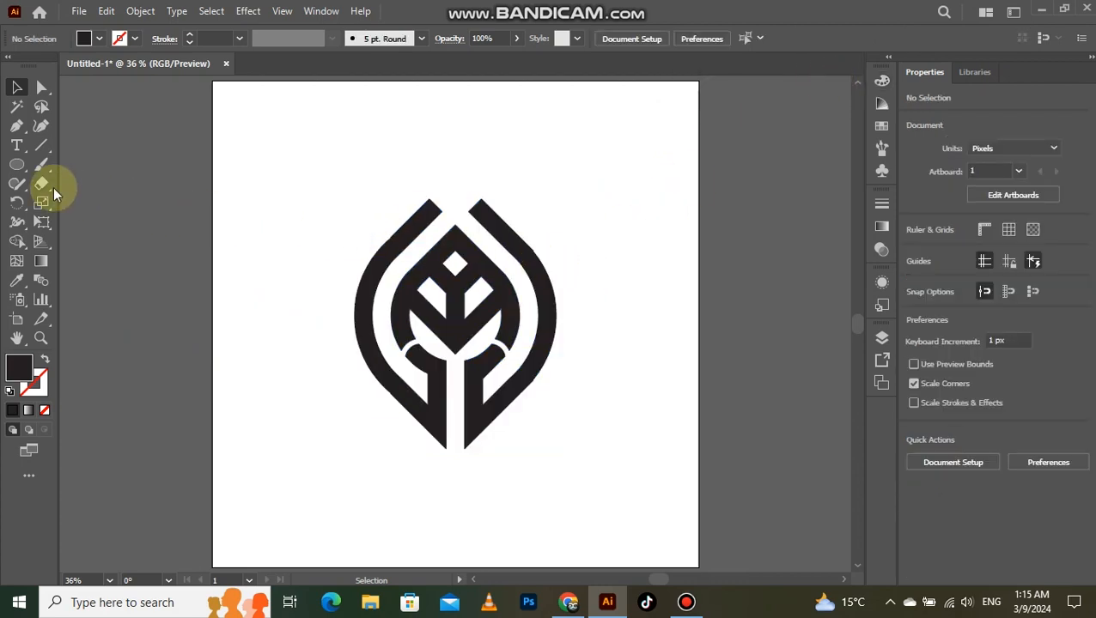
- Create a 1080 × 1080 px rectangle and centre it horizontally and vertically so it covers the artboard
{"action": "left_click_drag", "start_coordinate": [24, 165], "coordinate": [59, 165]}
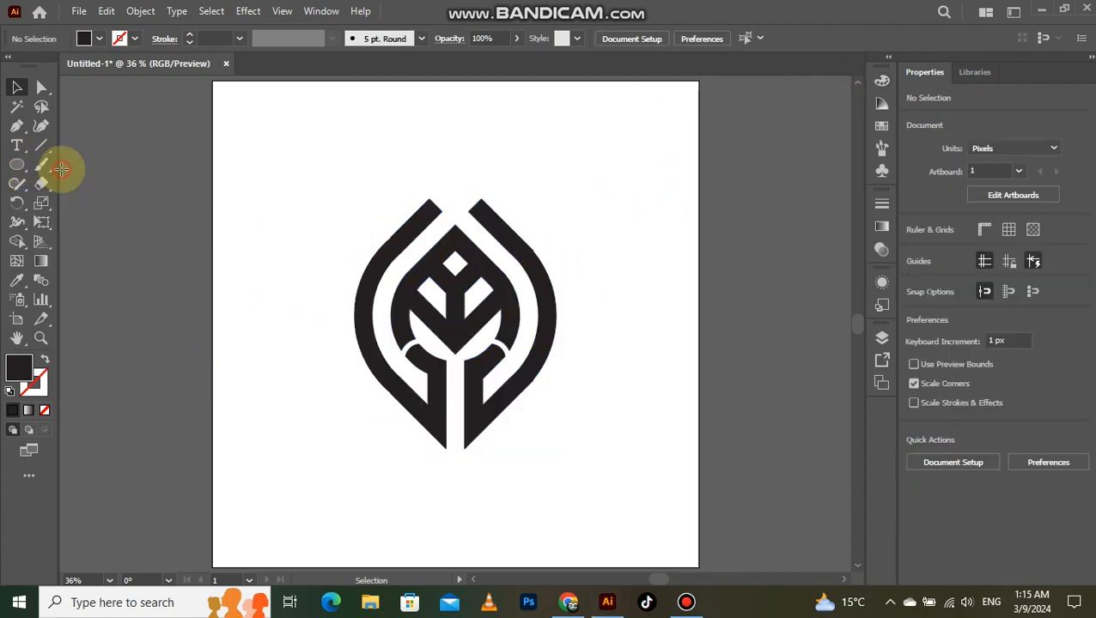
{"action": "left_click", "coordinate": [278, 238]}
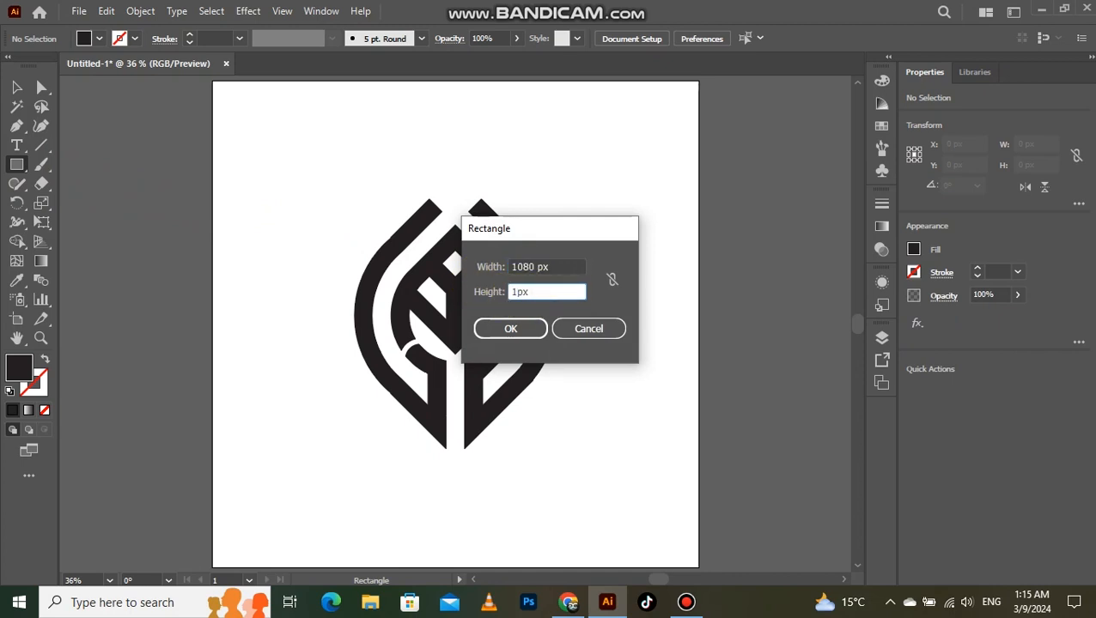
{"action": "left_click", "coordinate": [513, 329]}
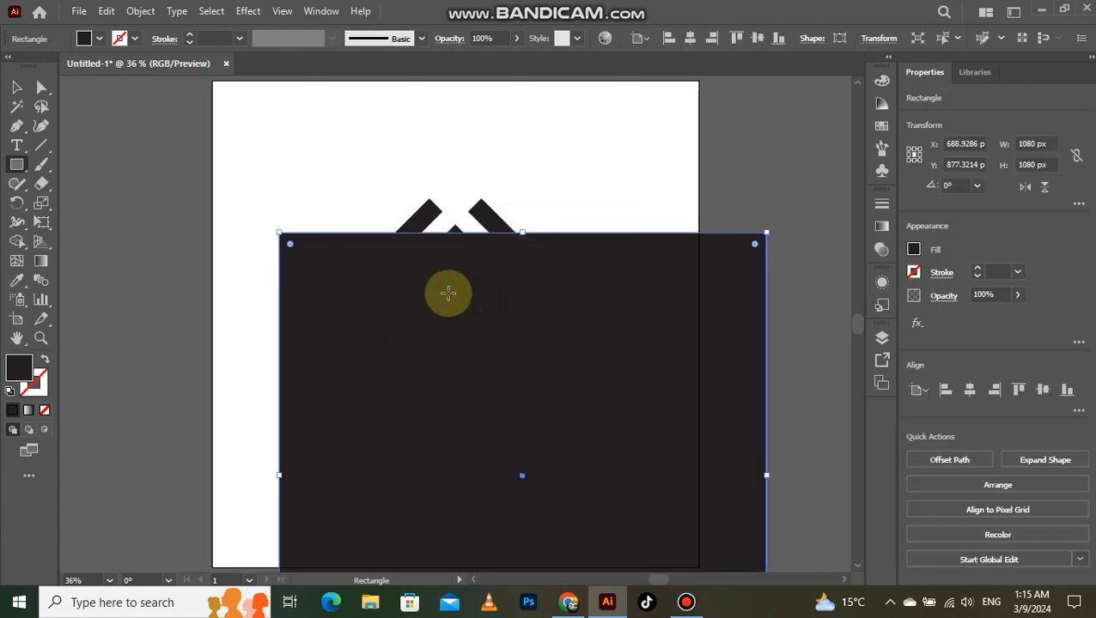
{"action": "left_click", "coordinate": [15, 88]}
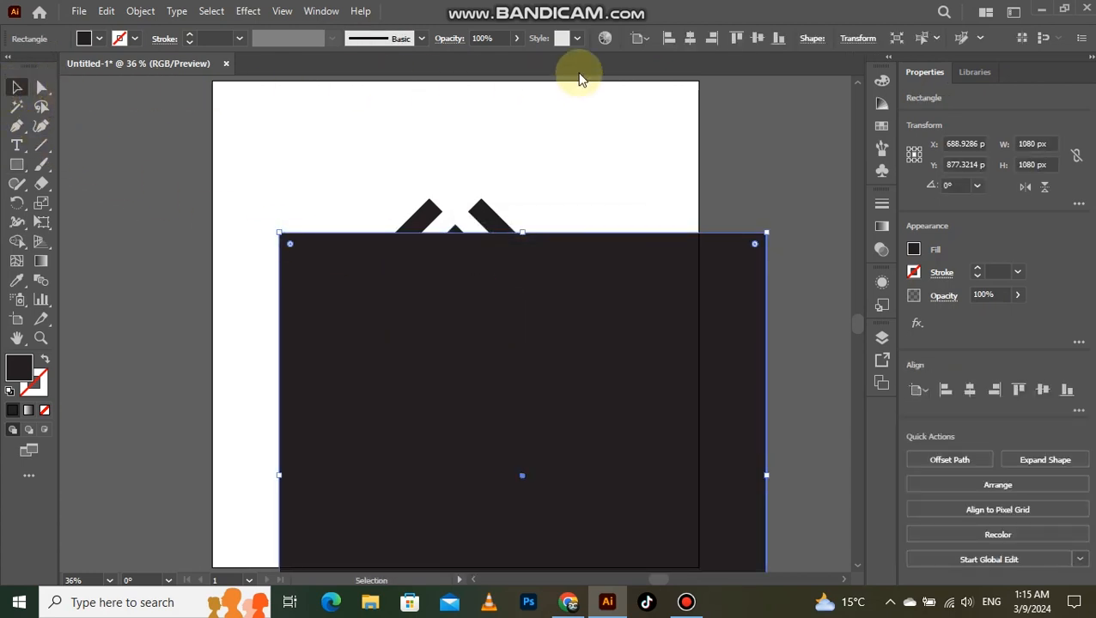
{"action": "left_click", "coordinate": [690, 38]}
{"action": "left_click", "coordinate": [756, 38]}
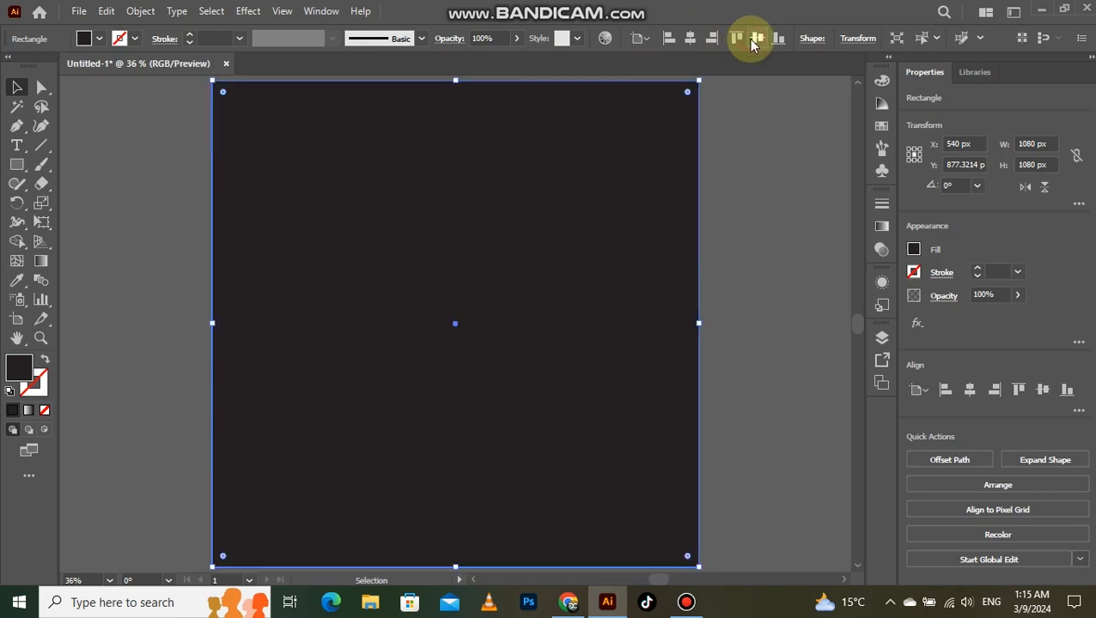
- Fill the background rectangle with the dark navy colour 26223e
{"action": "left_click", "coordinate": [100, 39]}
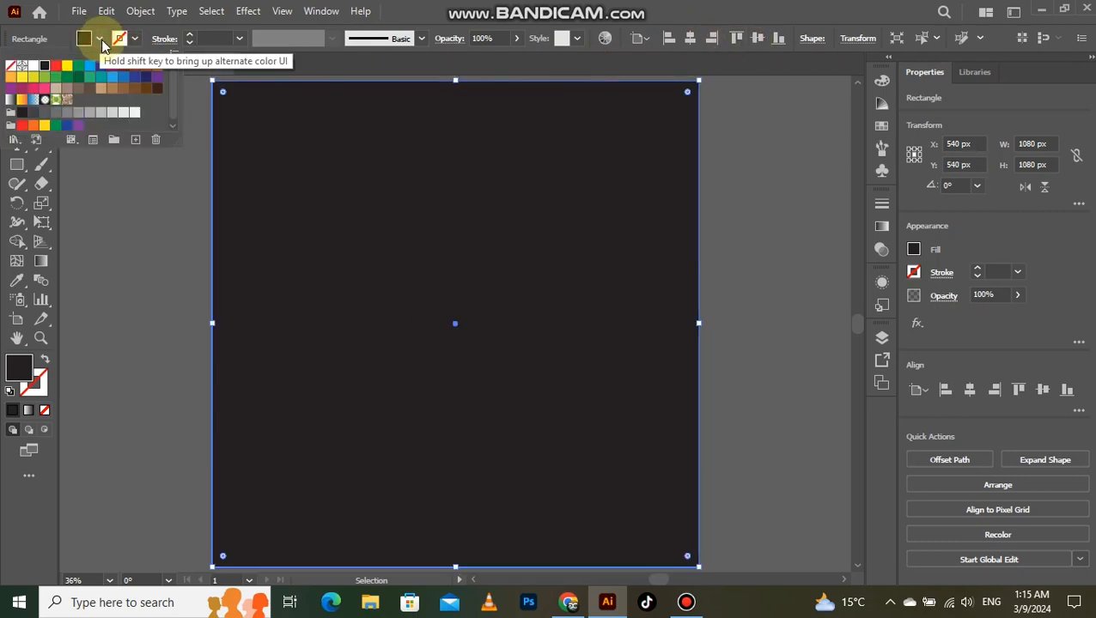
{"action": "left_click", "coordinate": [148, 81]}
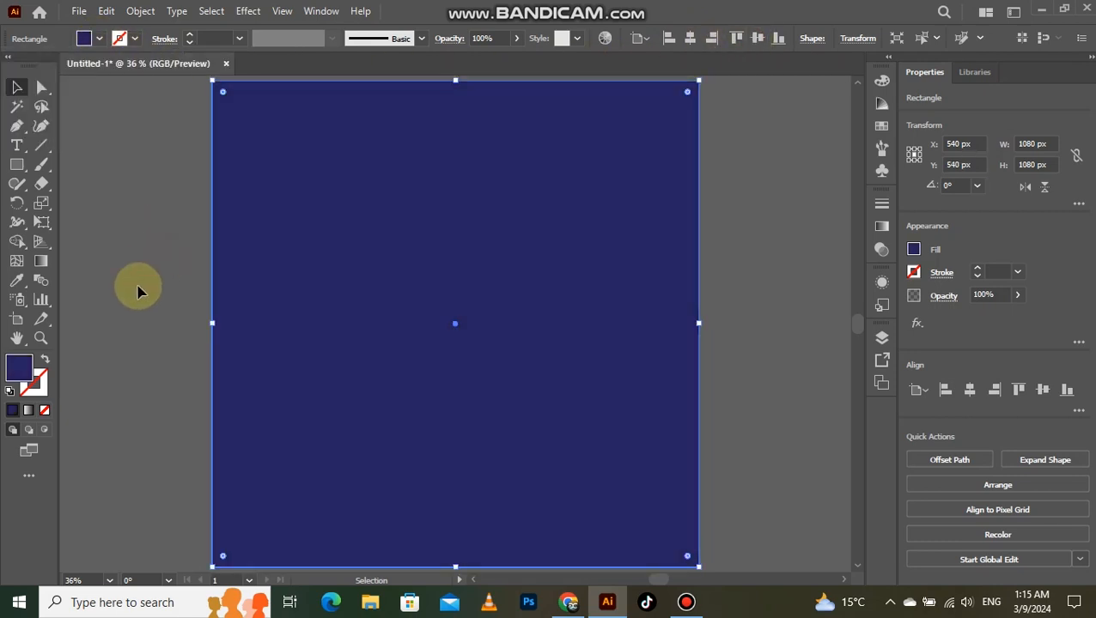
{"action": "double_click", "coordinate": [21, 369]}
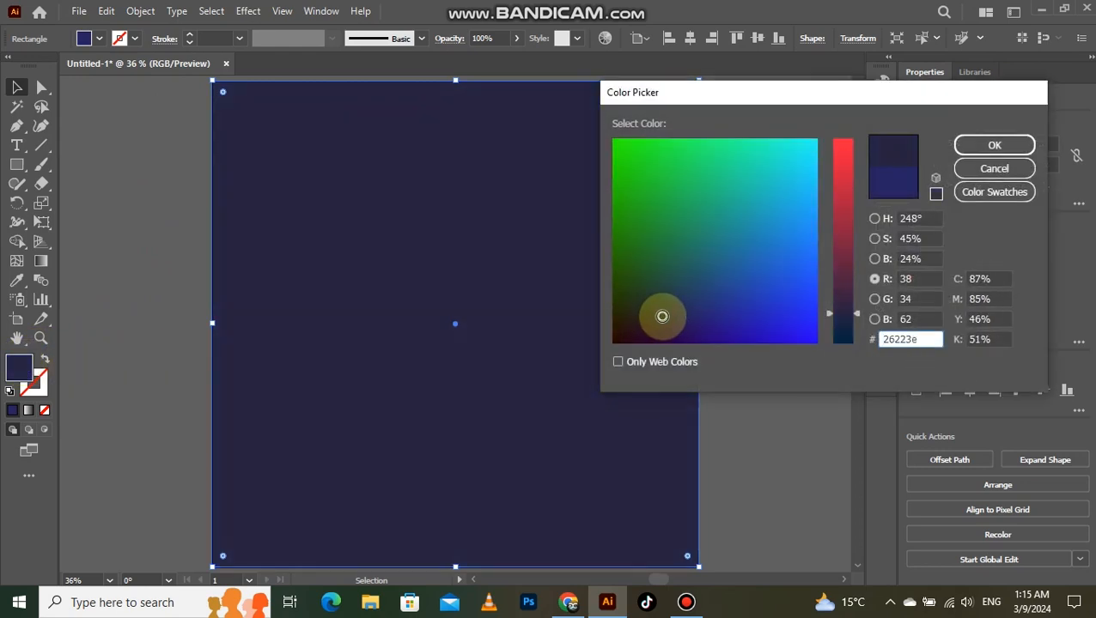
{"action": "left_click", "coordinate": [968, 144]}
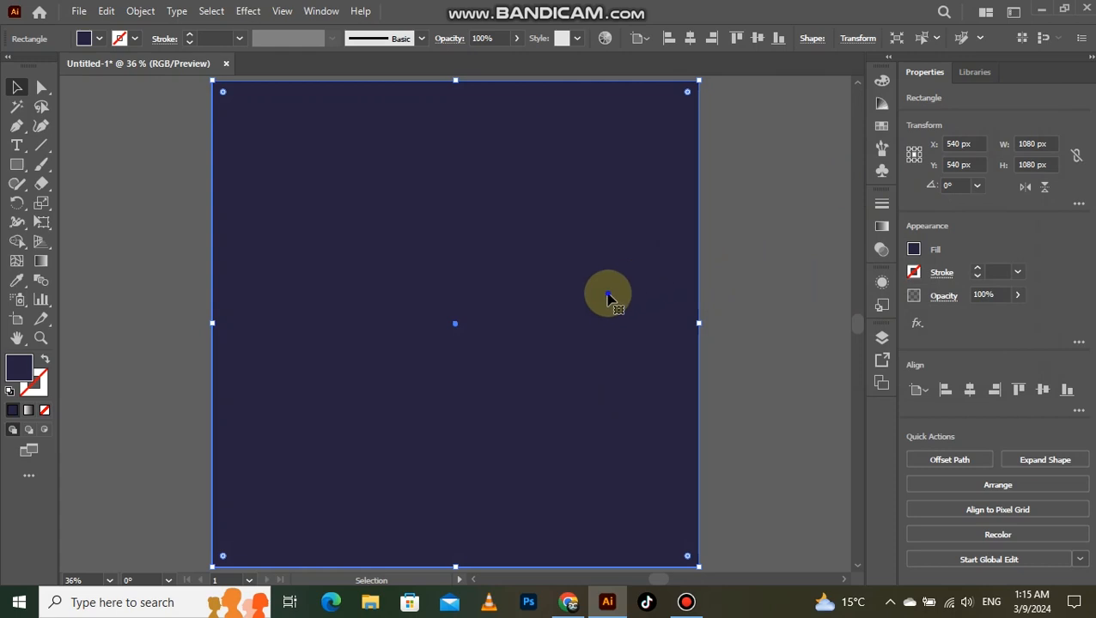
- Send the navy rectangle to the back behind the logo and lock it
{"action": "right_click", "coordinate": [607, 296]}
{"action": "mouse_move", "coordinate": [716, 507]}
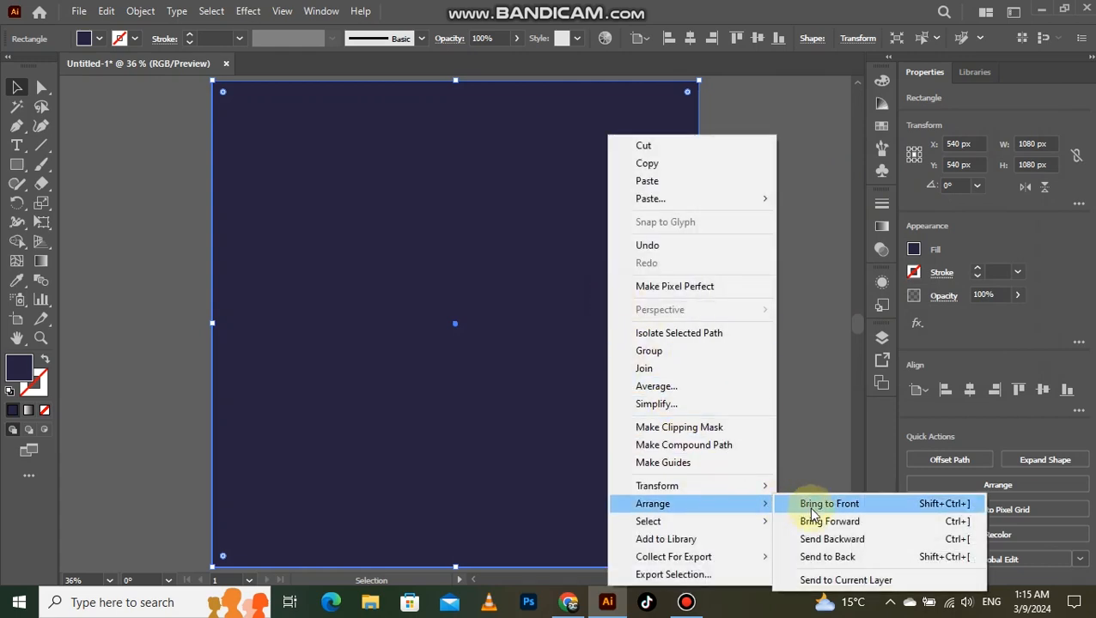
{"action": "left_click", "coordinate": [824, 559]}
{"action": "key", "text": "ctrl+2"}
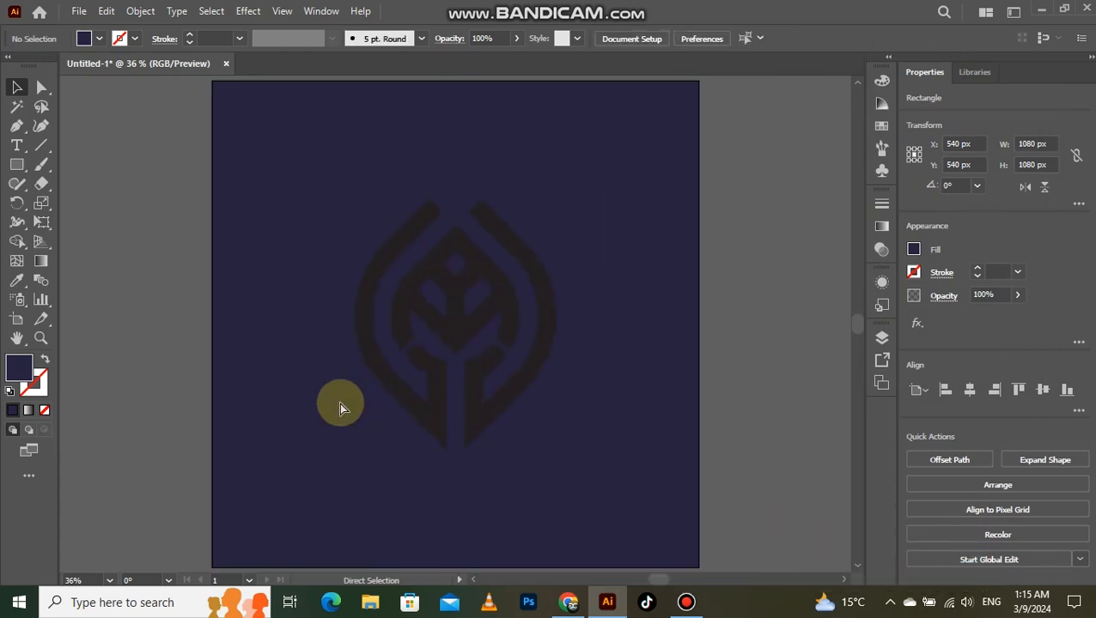
- Recolour the logo group with the bright cyan fill 00e8f3
{"action": "left_click_drag", "start_coordinate": [359, 213], "coordinate": [559, 411]}
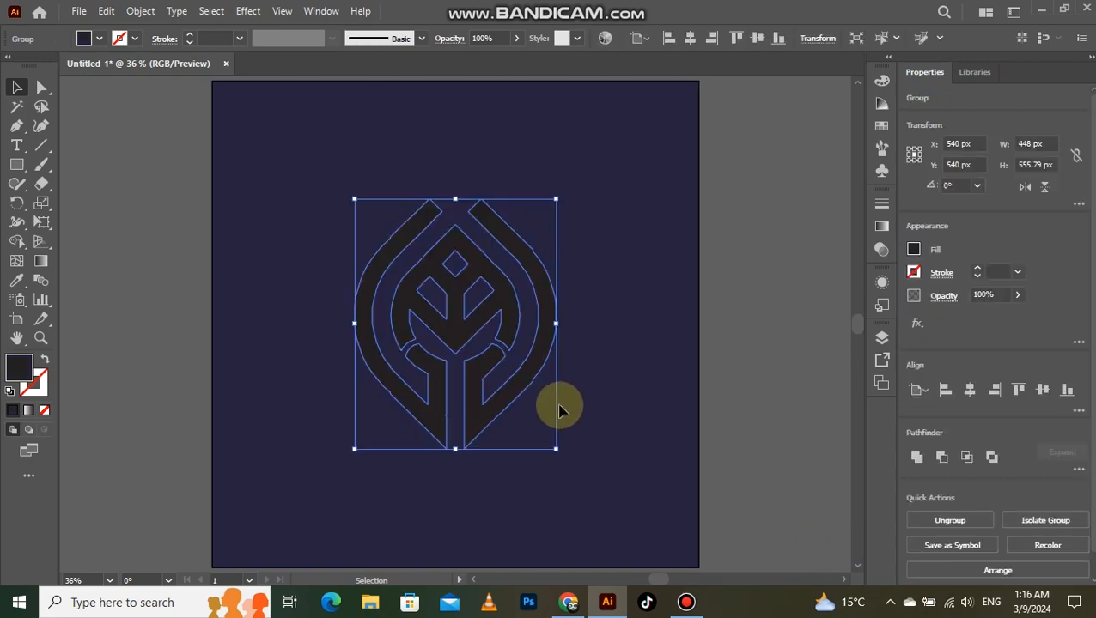
{"action": "left_click", "coordinate": [99, 37]}
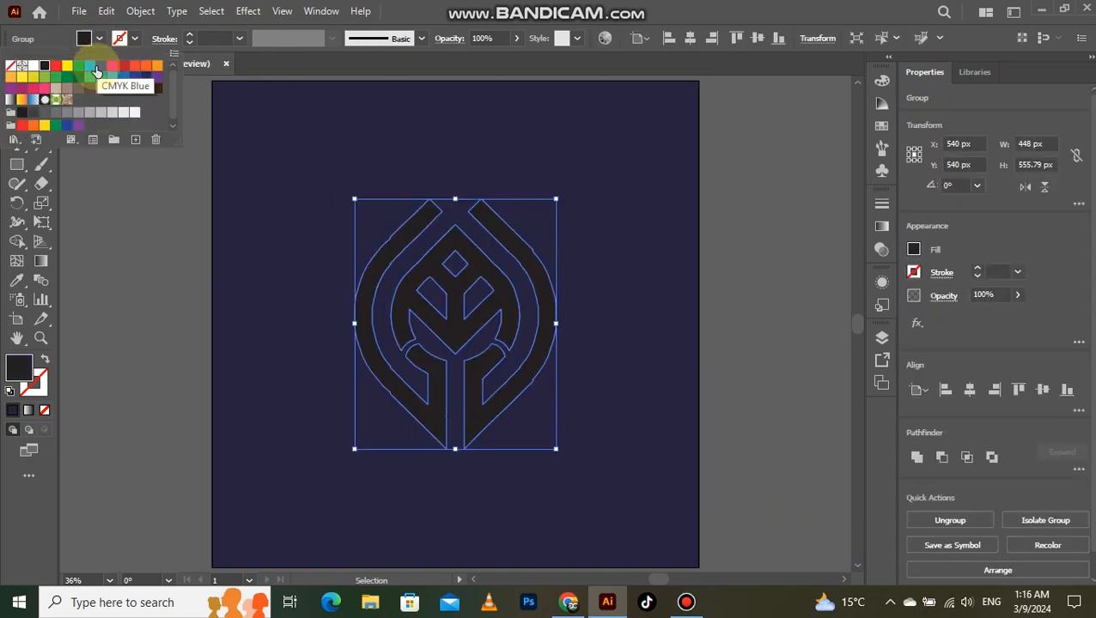
{"action": "left_click", "coordinate": [91, 68]}
{"action": "left_click", "coordinate": [112, 277]}
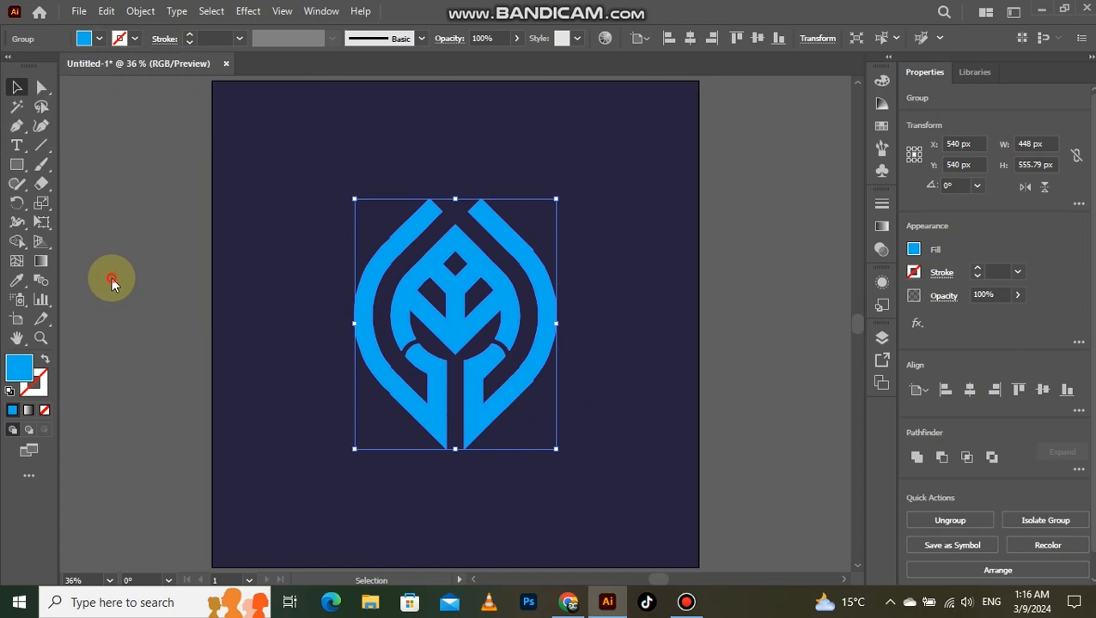
{"action": "double_click", "coordinate": [20, 366]}
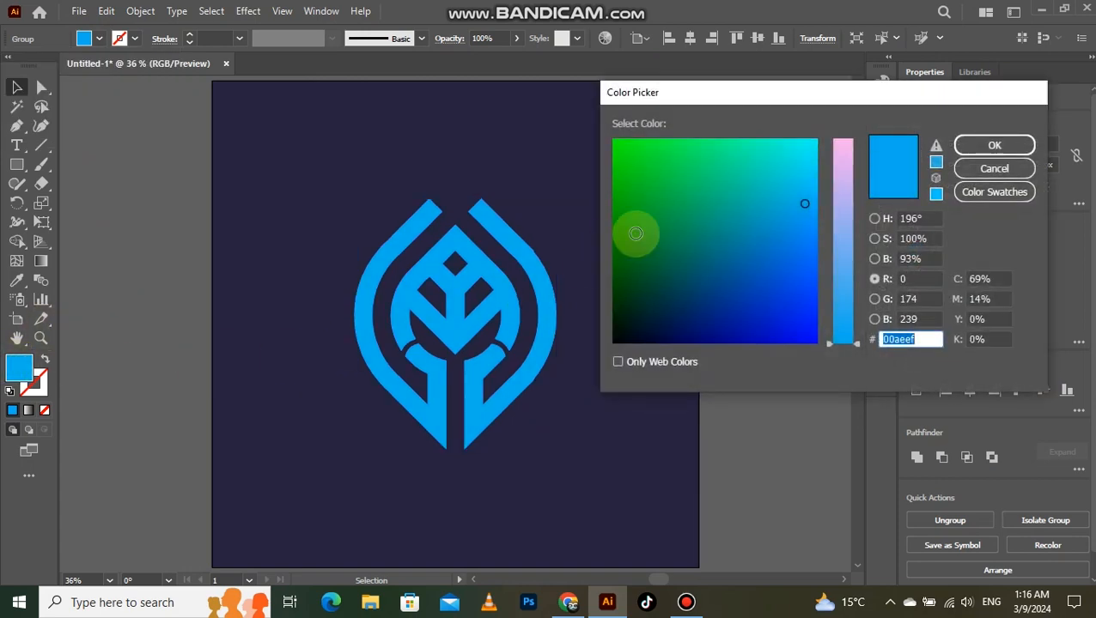
{"action": "left_click", "coordinate": [807, 158]}
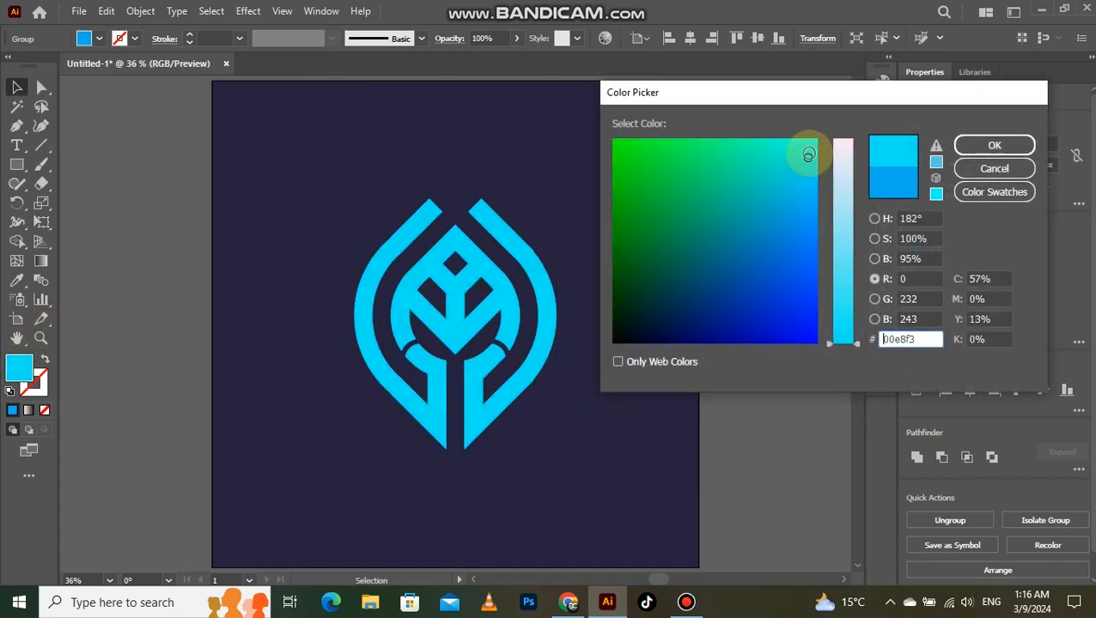
{"action": "left_click", "coordinate": [977, 150]}
{"action": "left_click", "coordinate": [631, 277]}
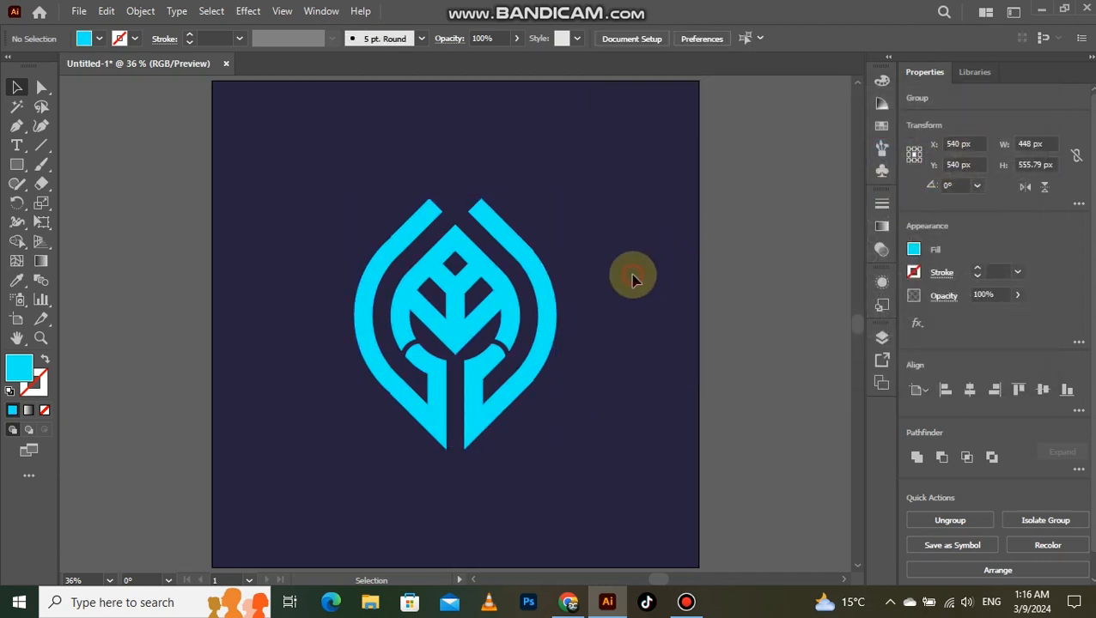
- Enlarge the logo slightly about its centre and move it up to leave room for text beneath
{"action": "left_click", "coordinate": [505, 367]}
{"action": "left_click_drag", "start_coordinate": [556, 449], "coordinate": [574, 470]}
{"action": "left_click", "coordinate": [606, 384]}
{"action": "left_click", "coordinate": [515, 410]}
{"action": "left_click_drag", "start_coordinate": [515, 410], "coordinate": [515, 353]}
{"action": "left_click", "coordinate": [494, 356]}
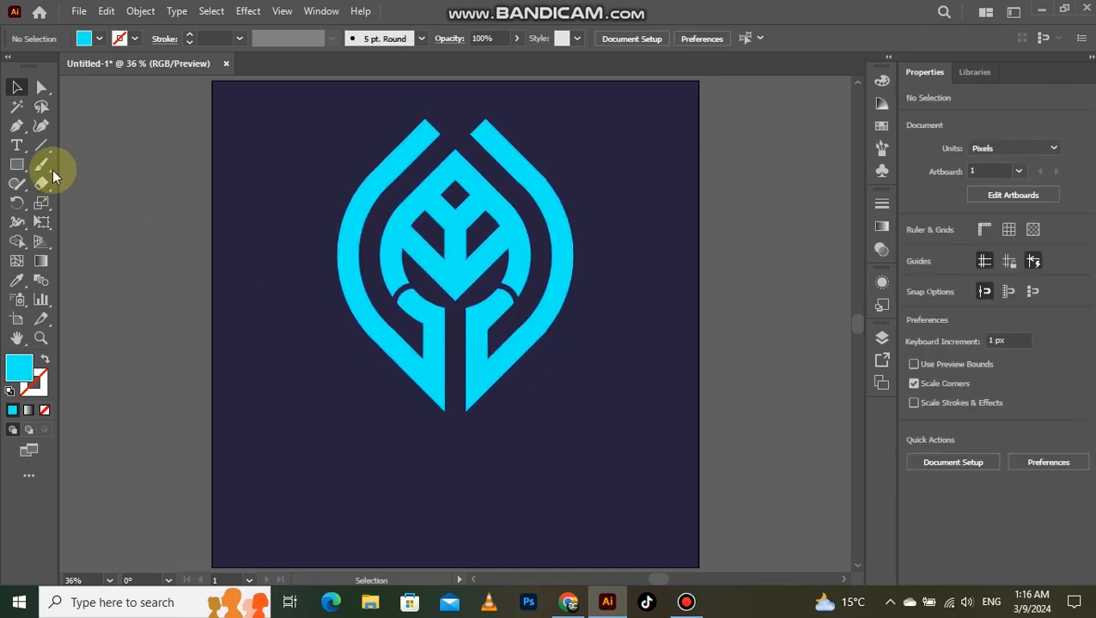
- Add the text "COMPANY NAME" at 72 pt below the logo
{"action": "left_click", "coordinate": [325, 457]}
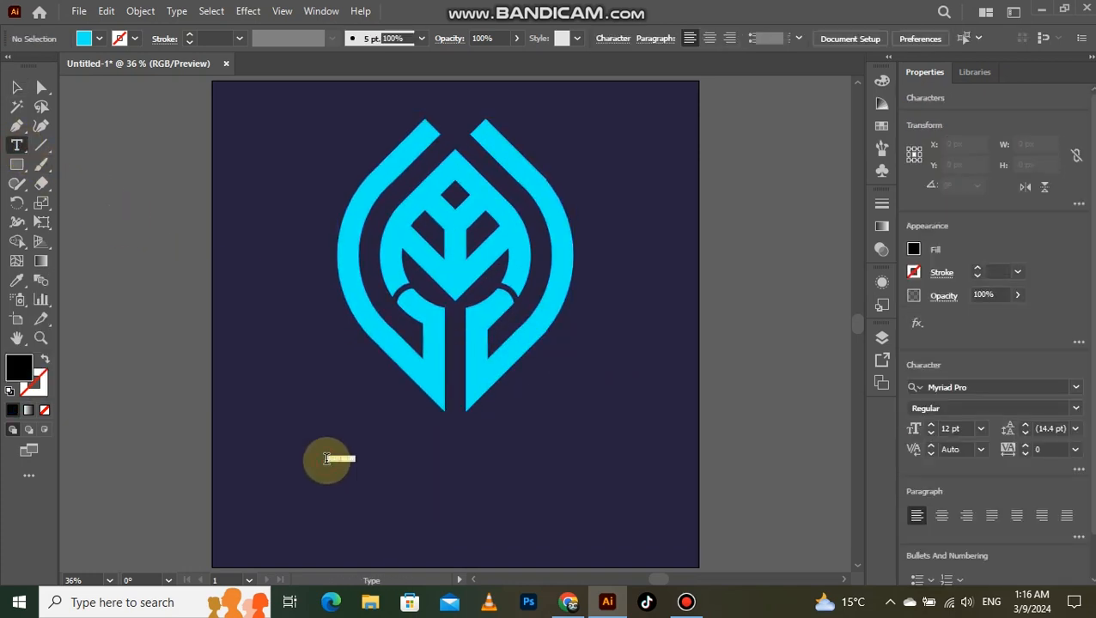
{"action": "left_click", "coordinate": [796, 38]}
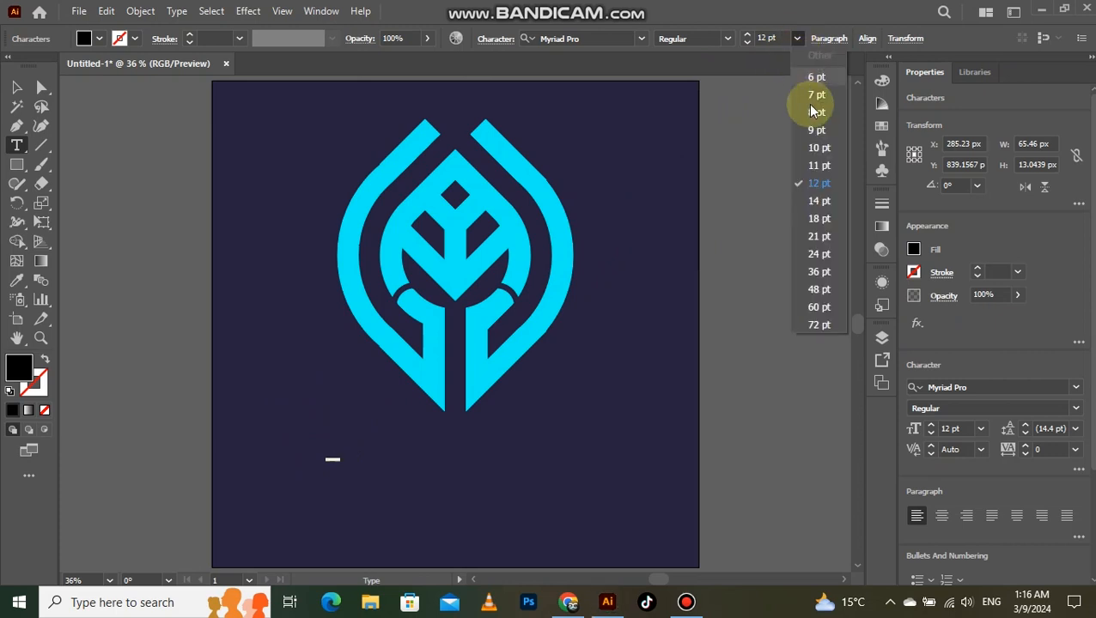
{"action": "left_click", "coordinate": [829, 315]}
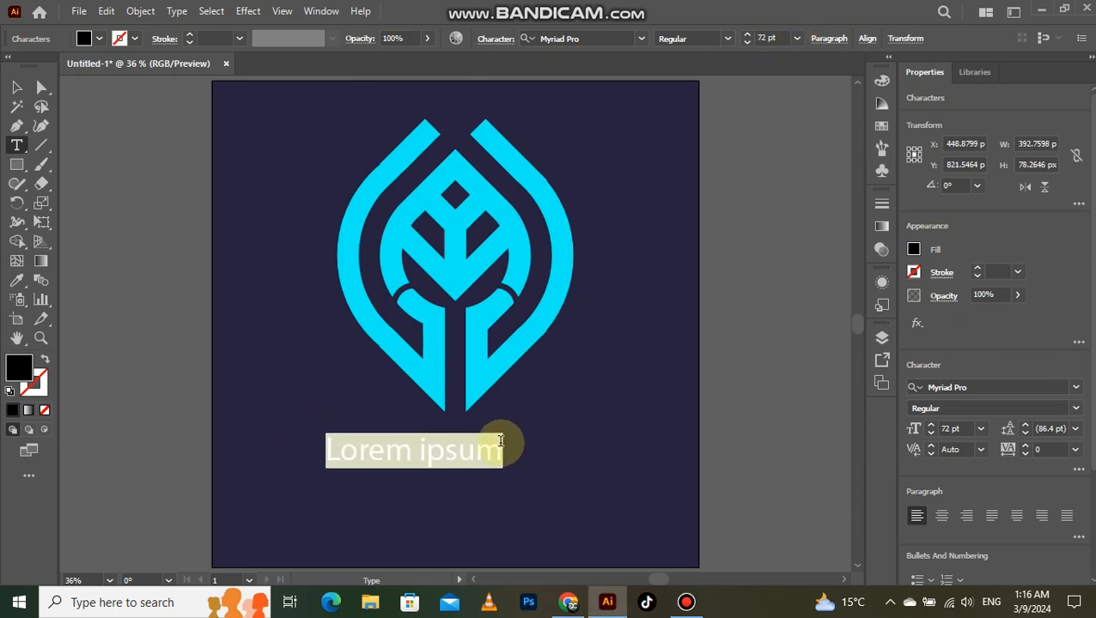
{"action": "key", "text": "BackSpace"}
{"action": "type", "text": "Co"}
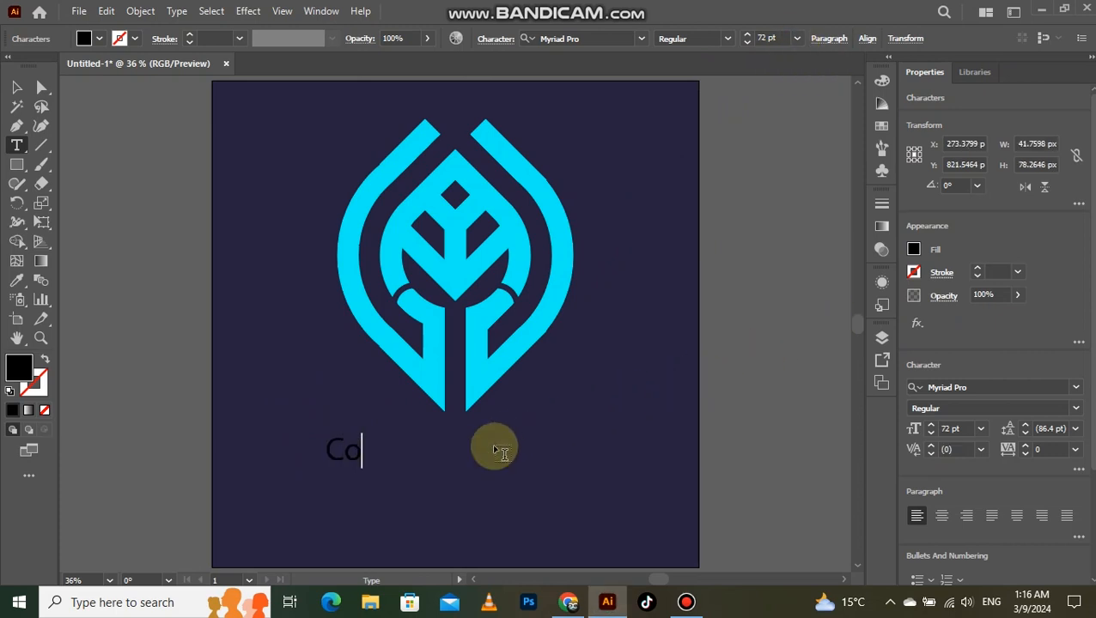
{"action": "key", "text": "BackSpace"}
{"action": "type", "text": "OMPANY "}
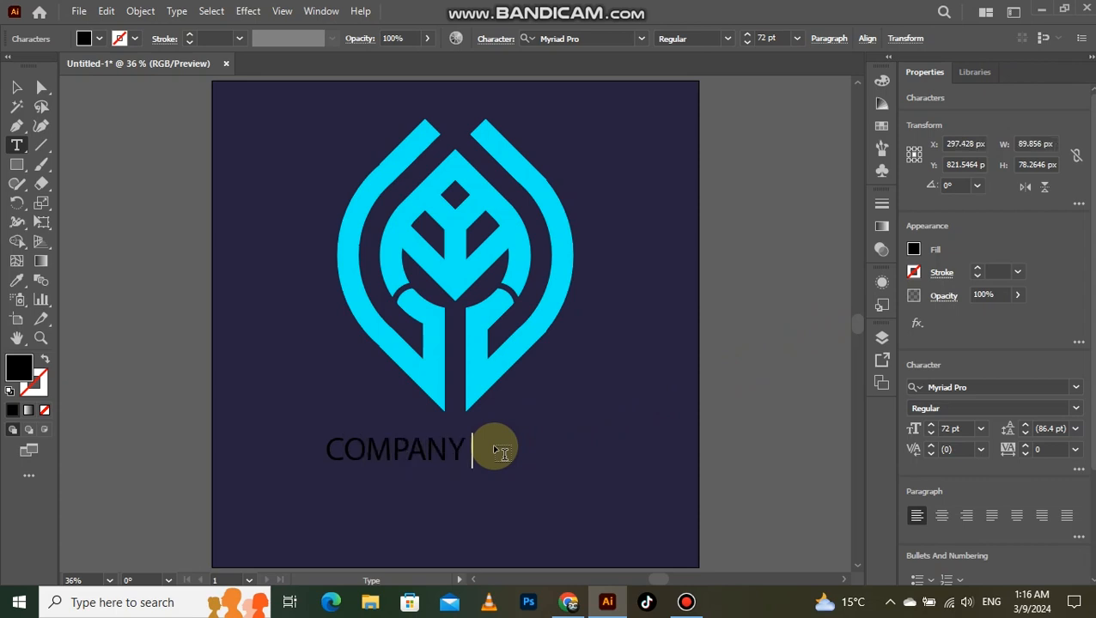
{"action": "type", "text": "NAME"}
{"action": "left_click", "coordinate": [18, 88]}
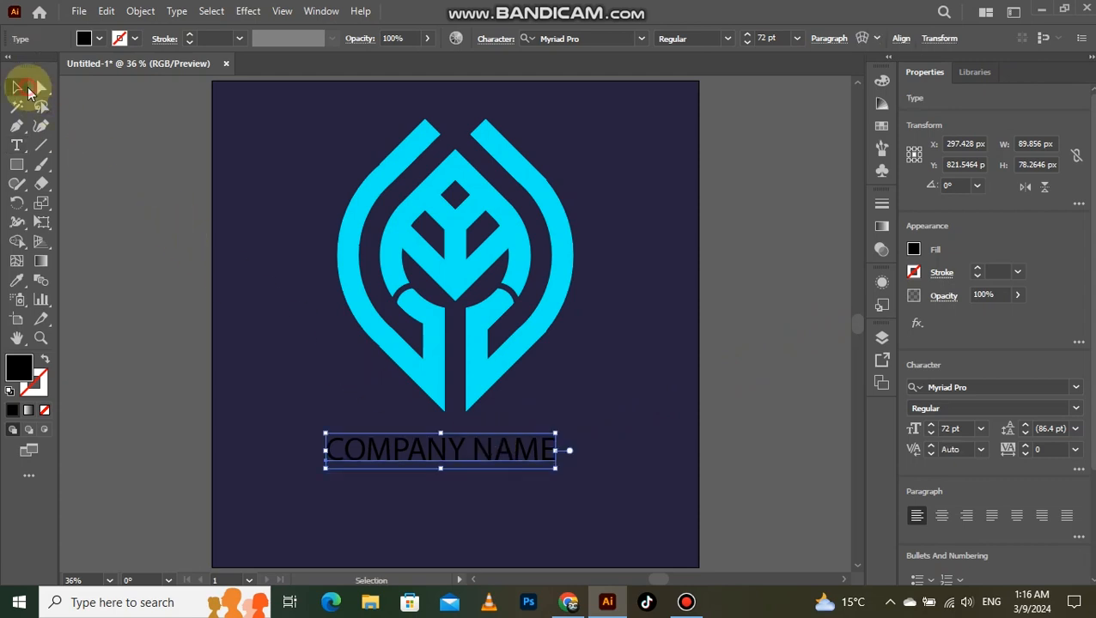
- Browse the fonts and set the company name text in Bebas Kai
{"action": "left_click", "coordinate": [641, 39]}
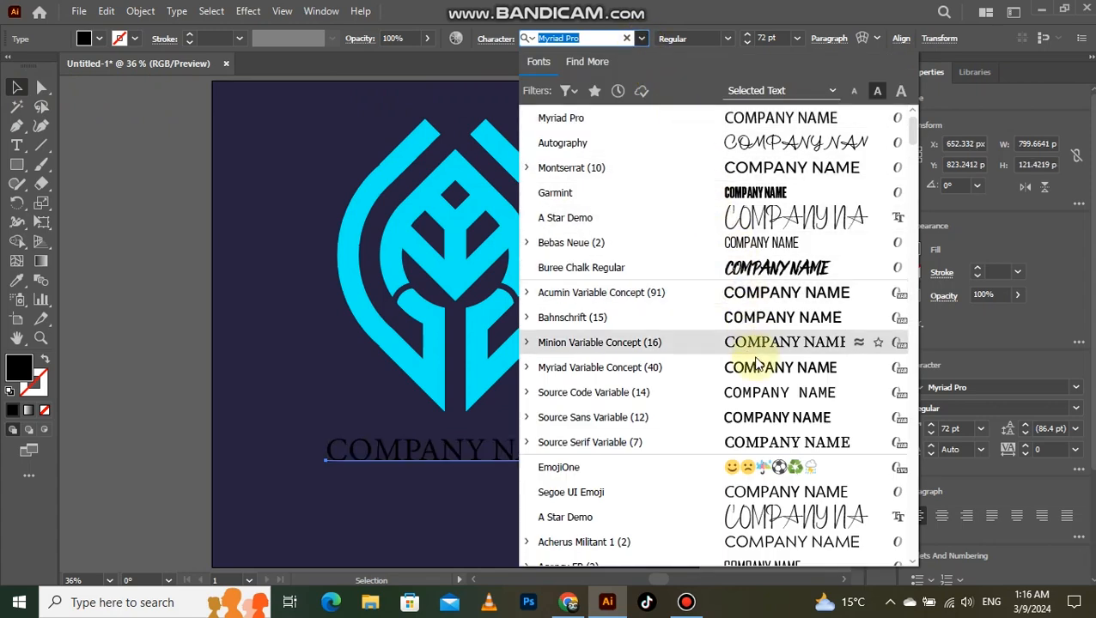
{"action": "scroll", "coordinate": [760, 403], "scroll_direction": "down", "scroll_amount": 3}
{"action": "scroll", "coordinate": [760, 403], "scroll_direction": "down", "scroll_amount": 1}
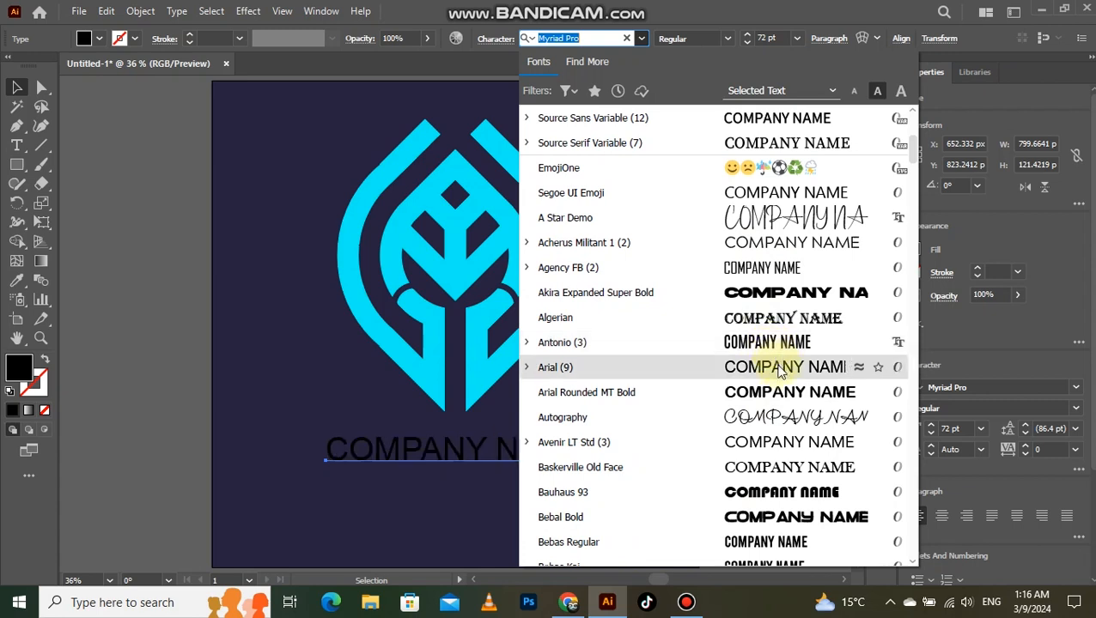
{"action": "scroll", "coordinate": [790, 429], "scroll_direction": "down", "scroll_amount": 3}
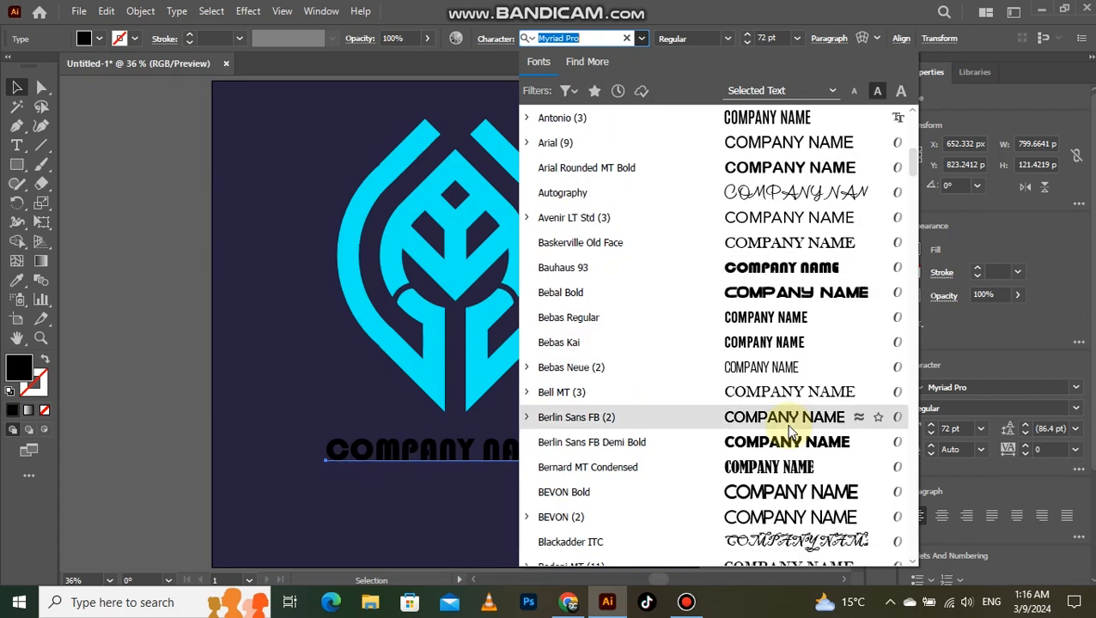
{"action": "left_click", "coordinate": [783, 345]}
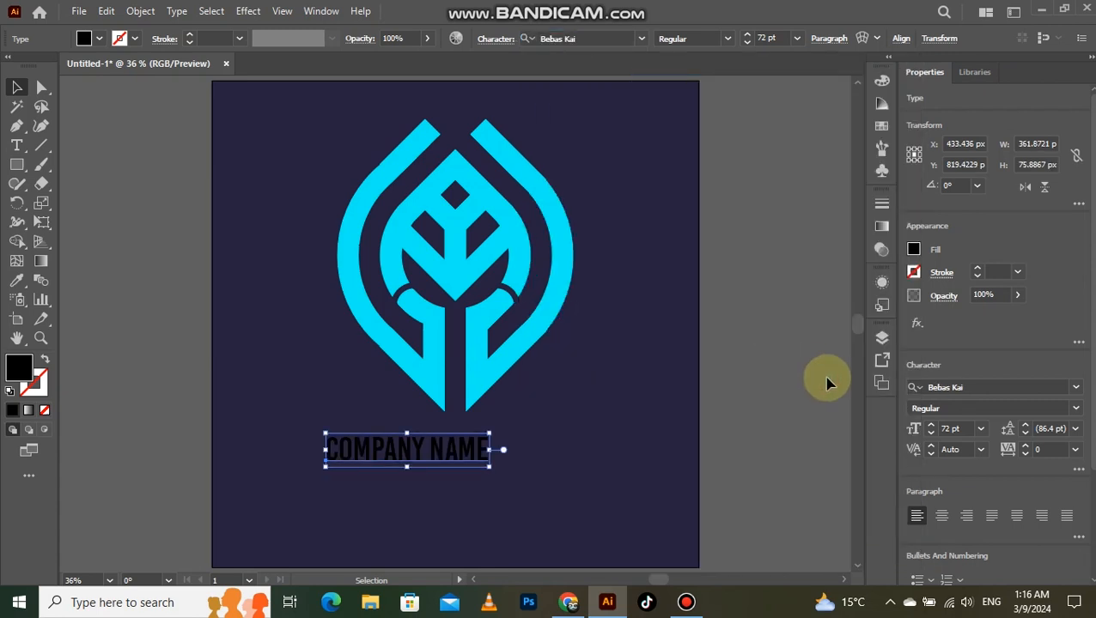
- Set the company name text's tracking to 100 and centre it horizontally on the artboard
{"action": "left_click", "coordinate": [1074, 449]}
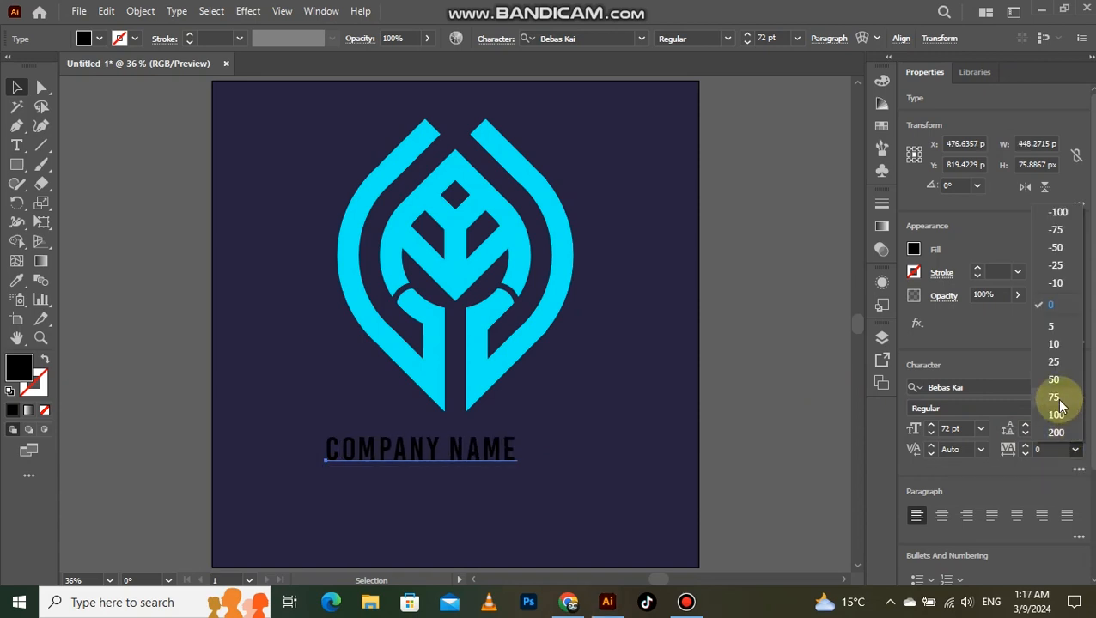
{"action": "left_click", "coordinate": [1056, 416]}
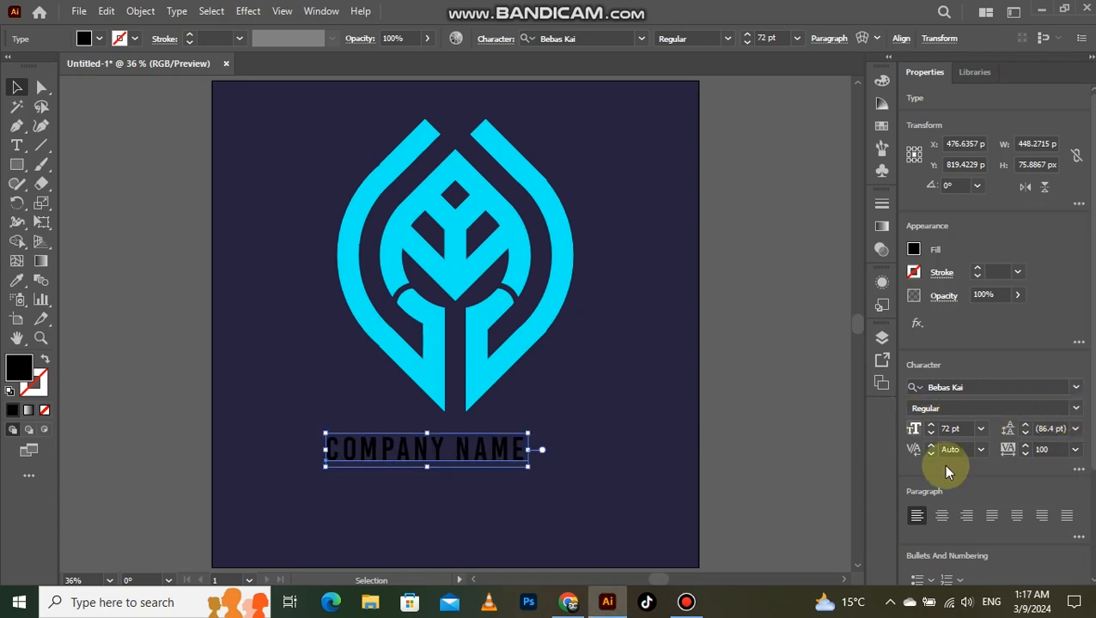
{"action": "scroll", "coordinate": [963, 507], "scroll_direction": "down", "scroll_amount": 3}
{"action": "left_click", "coordinate": [970, 497]}
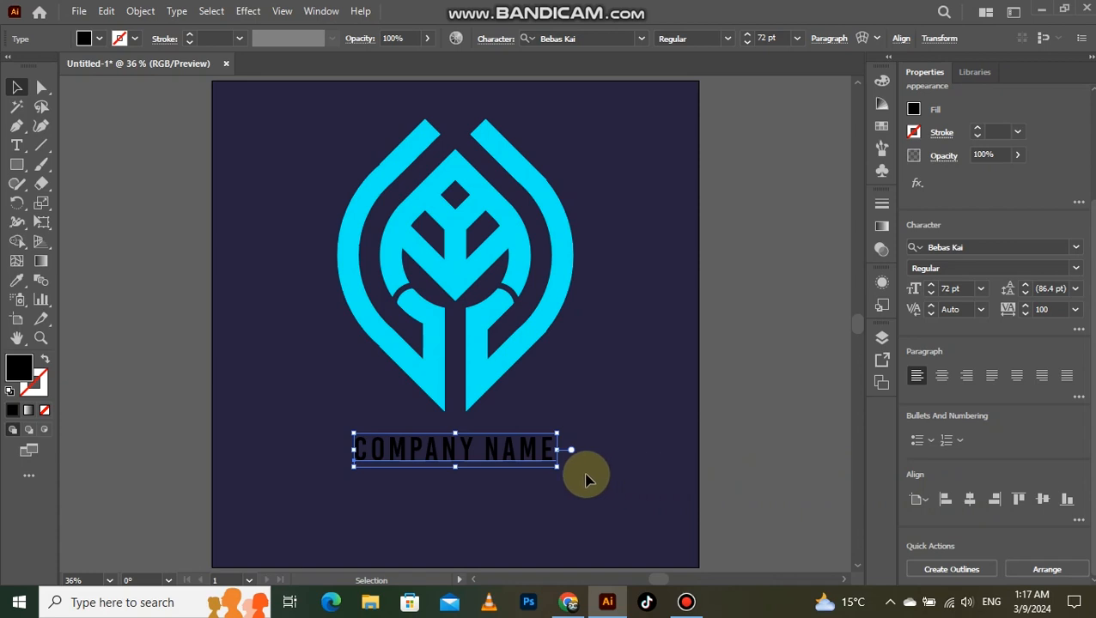
- Enlarge the company name text about its centre to about 90 pt and convert it to outlines
{"action": "left_click_drag", "start_coordinate": [557, 470], "coordinate": [581, 488]}
{"action": "right_click", "coordinate": [534, 450]}
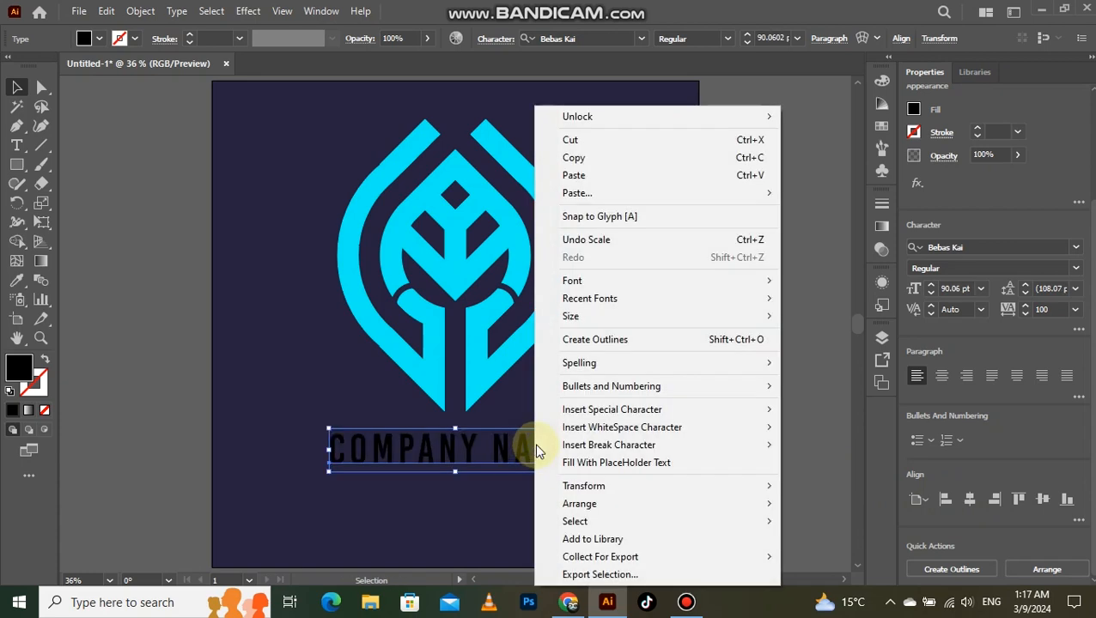
{"action": "left_click", "coordinate": [587, 342]}
- Fill the outlined company name with the logo's cyan, sampled with the Eyedropper tool, and deselect it
{"action": "left_click", "coordinate": [16, 280]}
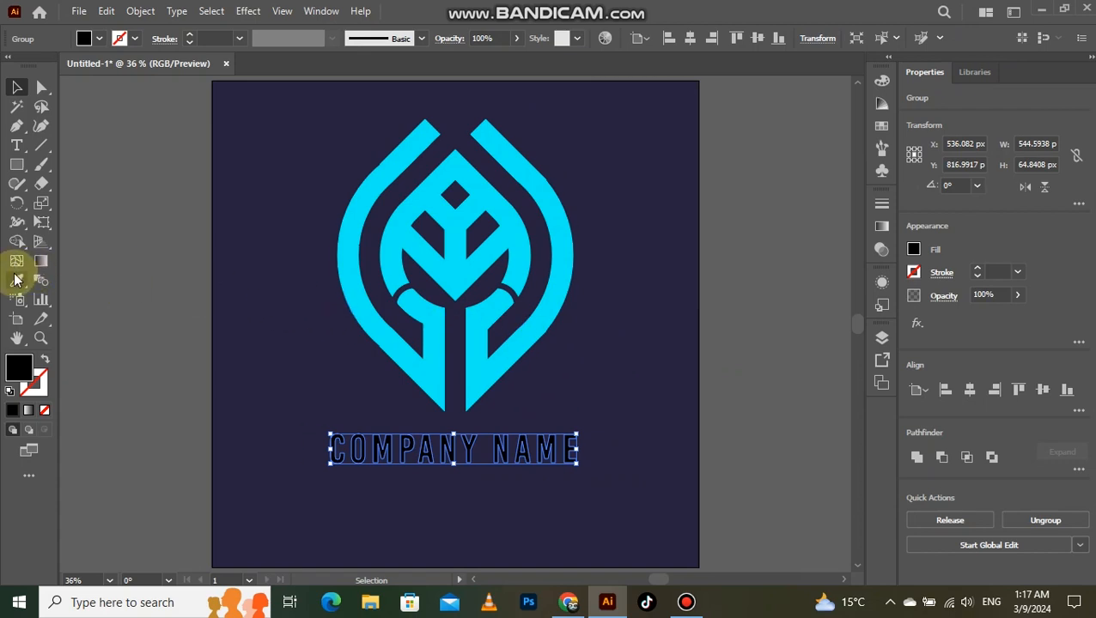
{"action": "left_click", "coordinate": [361, 298]}
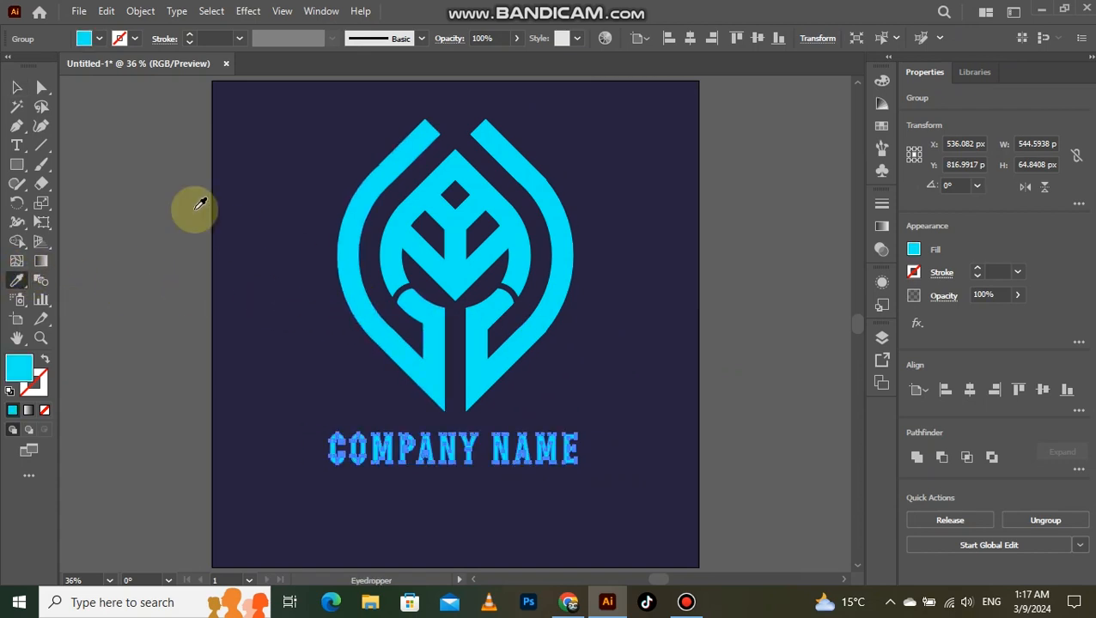
{"action": "left_click", "coordinate": [16, 87]}
{"action": "left_click", "coordinate": [109, 196]}
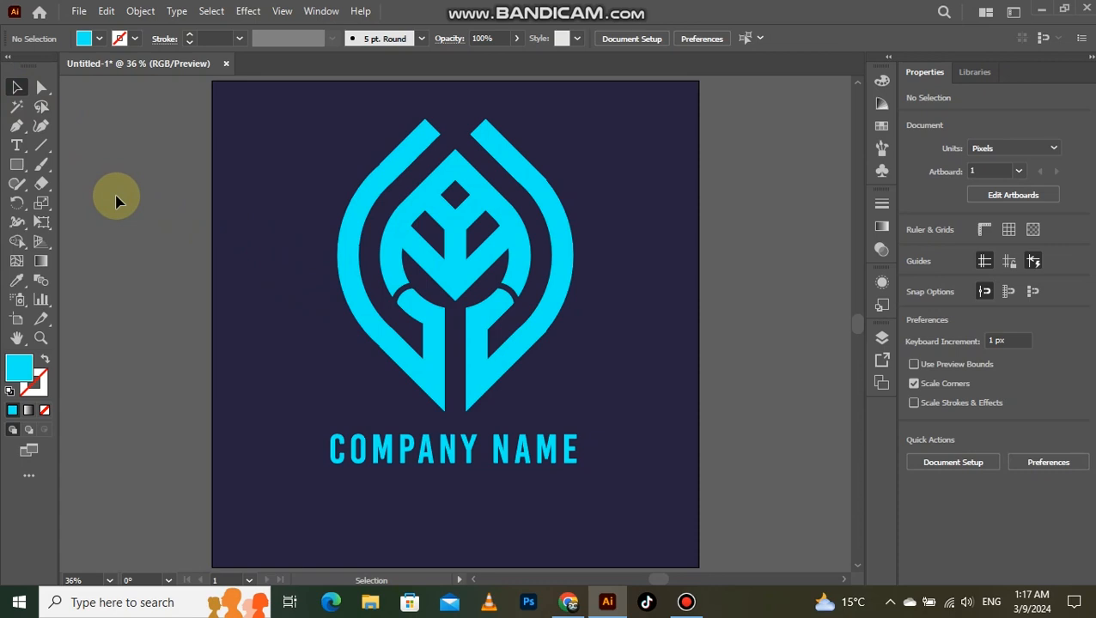
- Move the outlined company name straight down by about 10 px to widen the gap below the logo
{"action": "left_click", "coordinate": [502, 445]}
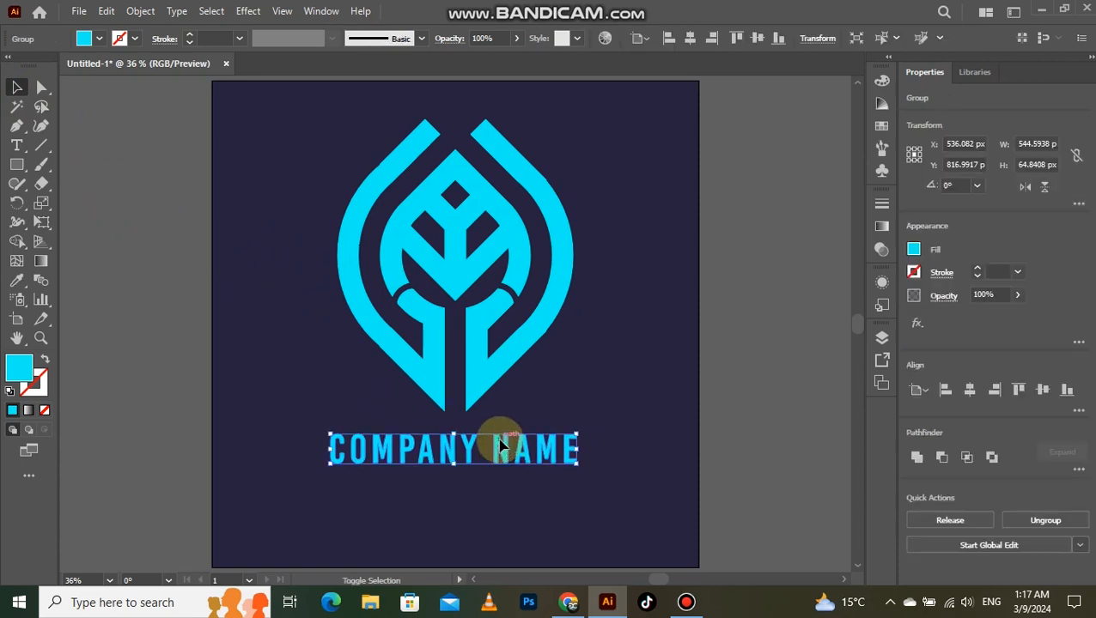
{"action": "left_click_drag", "start_coordinate": [502, 445], "coordinate": [506, 452]}
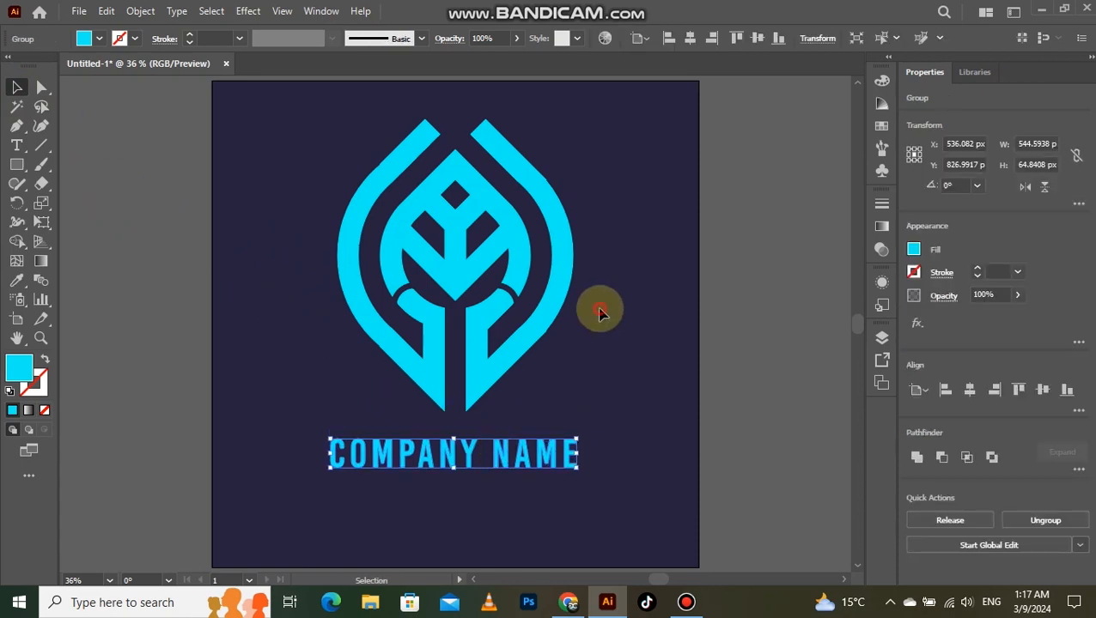
{"action": "left_click", "coordinate": [599, 306]}
- Group the logo with the company name and centre the group horizontally and vertically on the artboard
{"action": "left_click", "coordinate": [412, 468]}
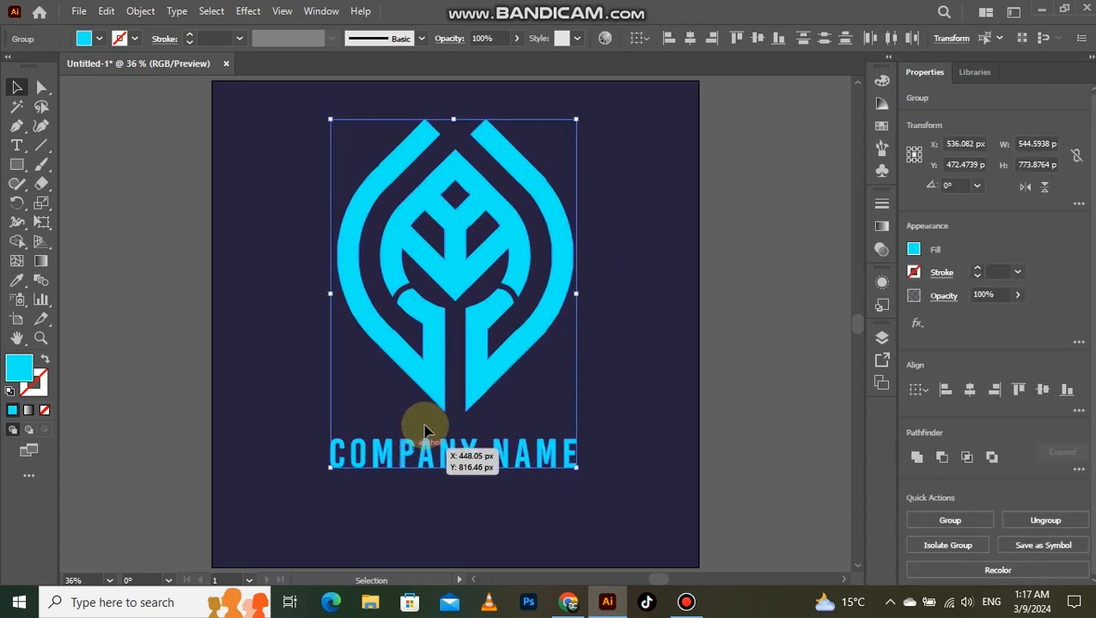
{"action": "right_click", "coordinate": [468, 326]}
{"action": "left_click", "coordinate": [512, 445]}
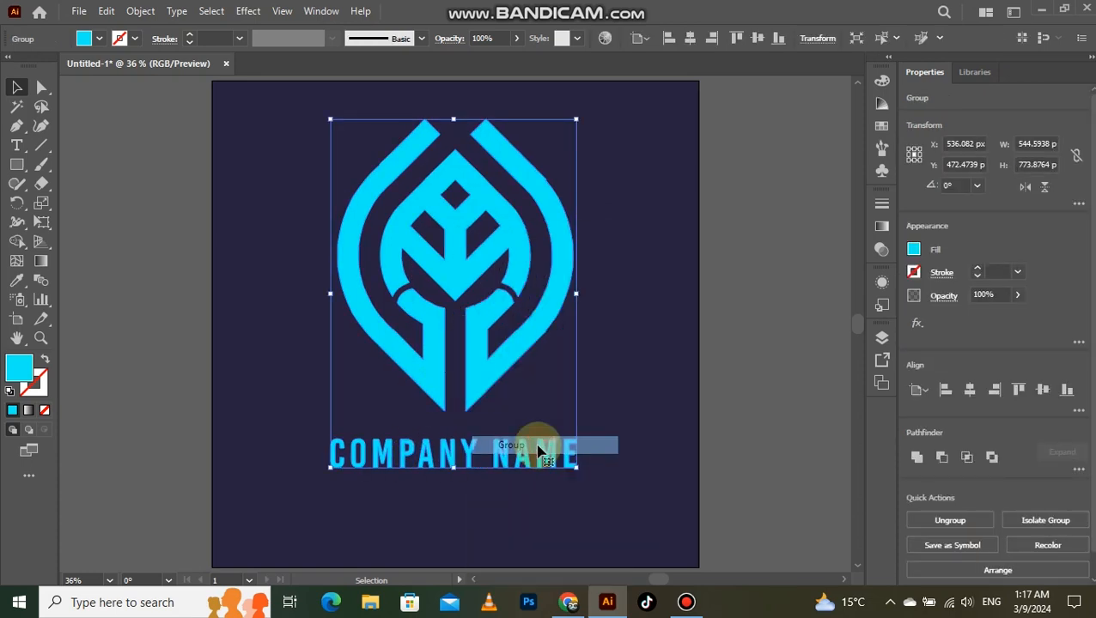
{"action": "left_click", "coordinate": [976, 392]}
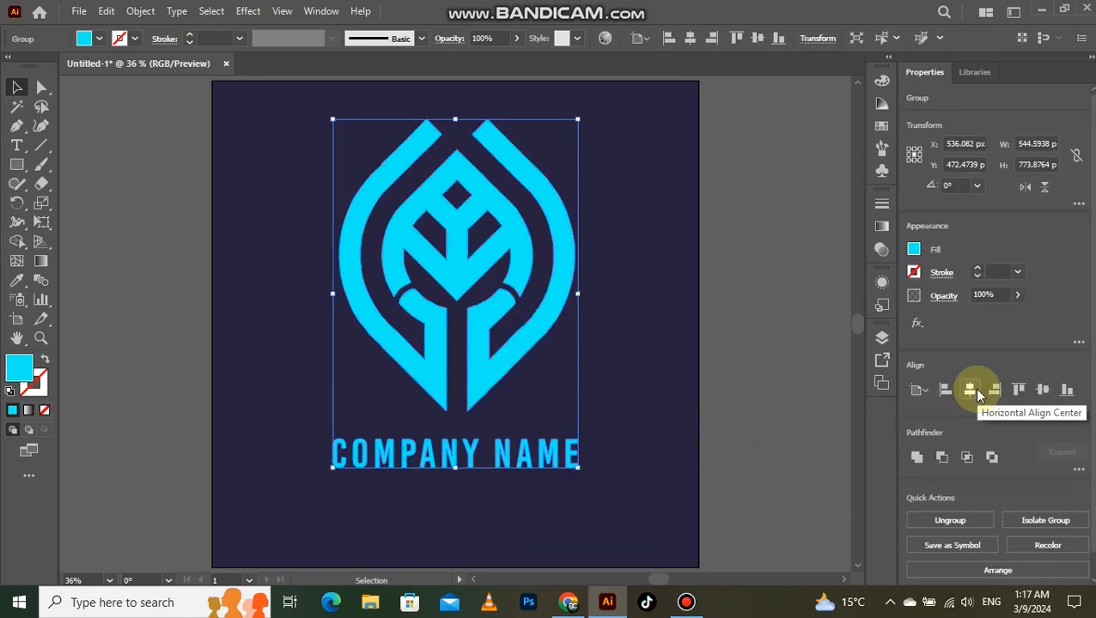
{"action": "left_click", "coordinate": [1042, 389]}
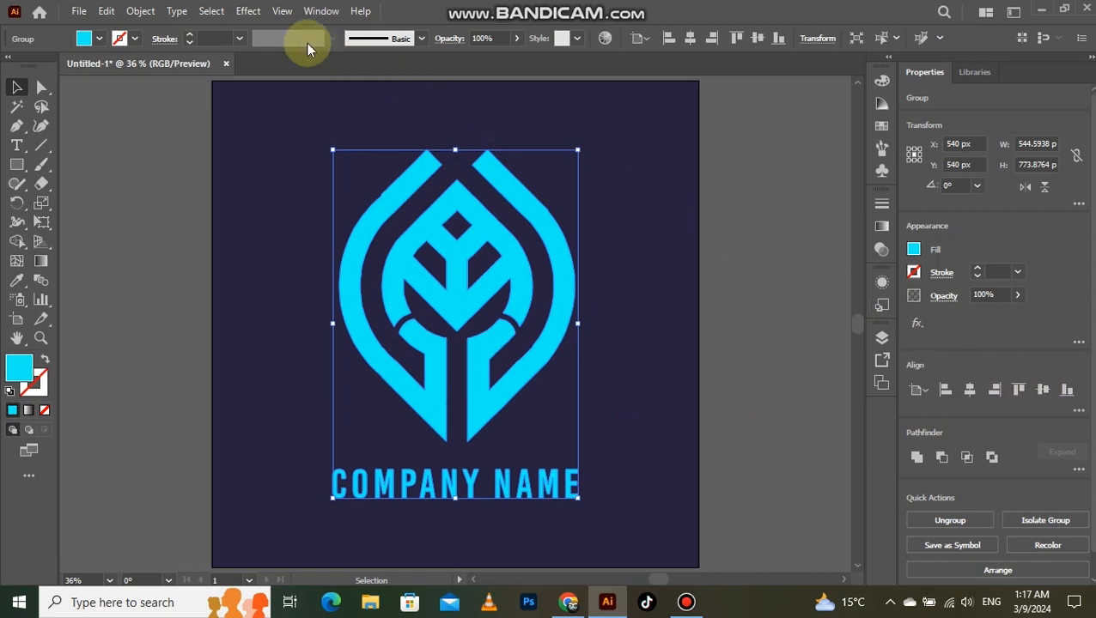
- Apply a Drop Shadow to the logo and text group in Multiply mode with 70% opacity, 7 px X and Y offsets and 5 px blur
{"action": "left_click", "coordinate": [247, 11]}
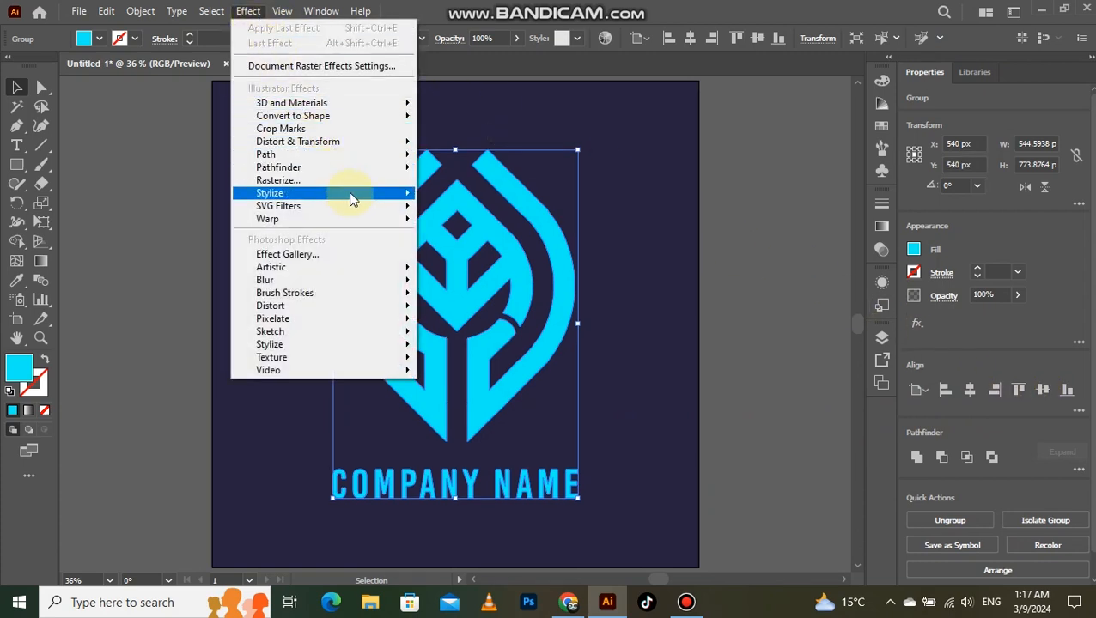
{"action": "mouse_move", "coordinate": [348, 193]}
{"action": "left_click", "coordinate": [464, 197]}
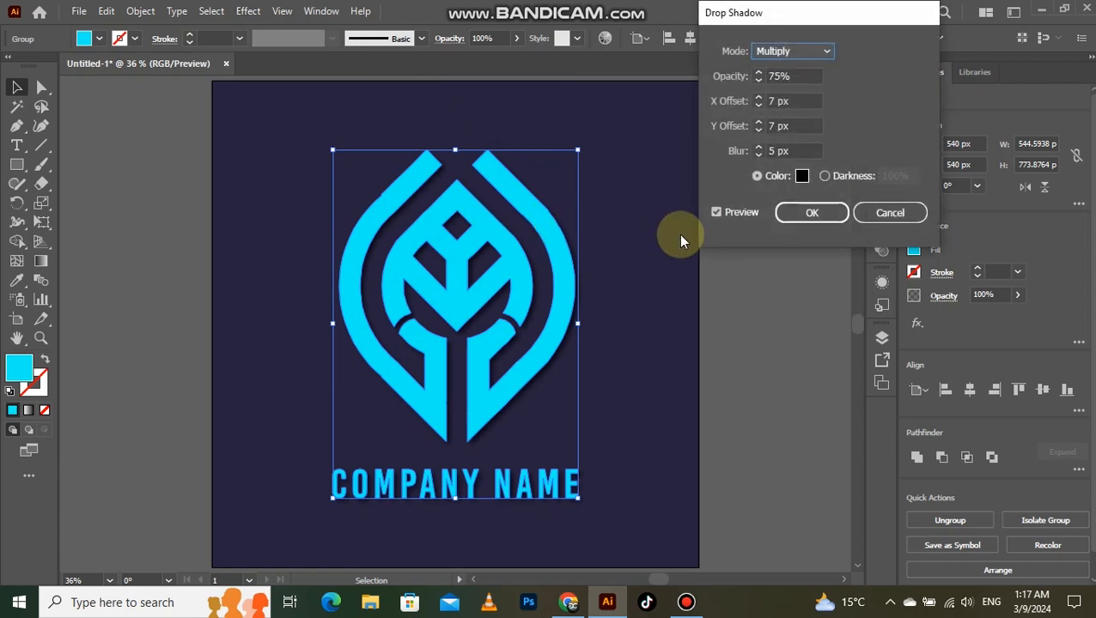
{"action": "left_click", "coordinate": [778, 75]}
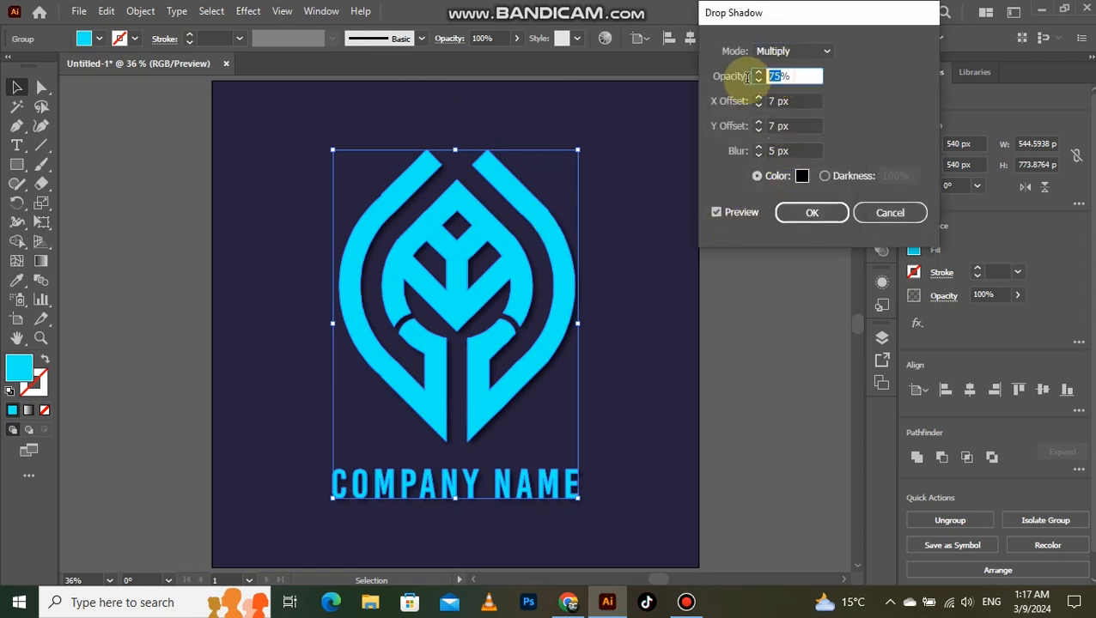
{"action": "type", "text": "70"}
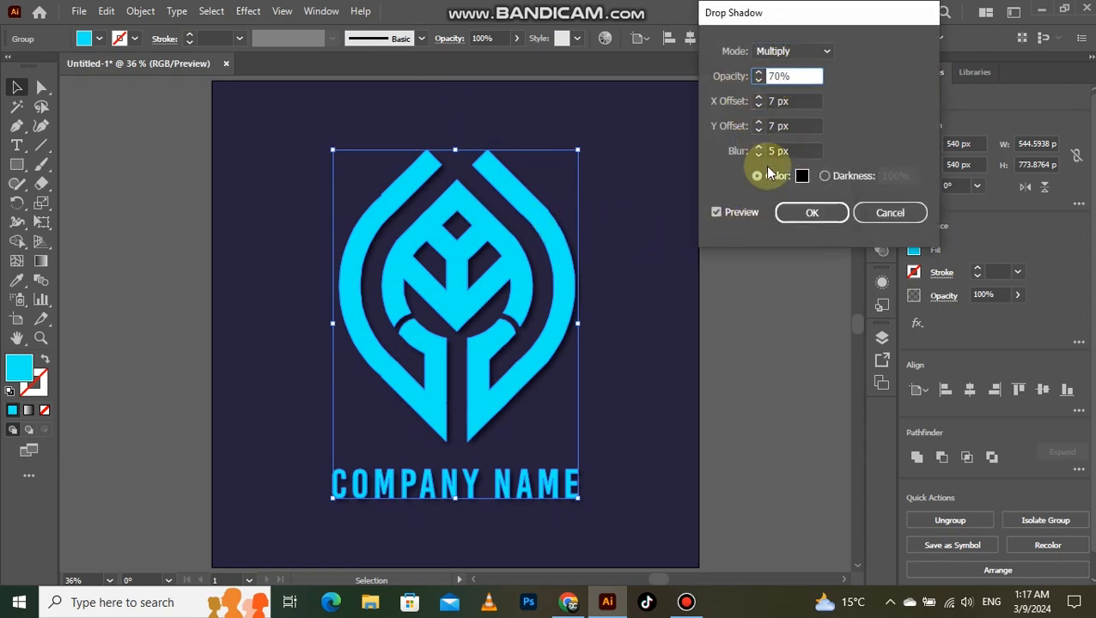
{"action": "left_click", "coordinate": [795, 213]}
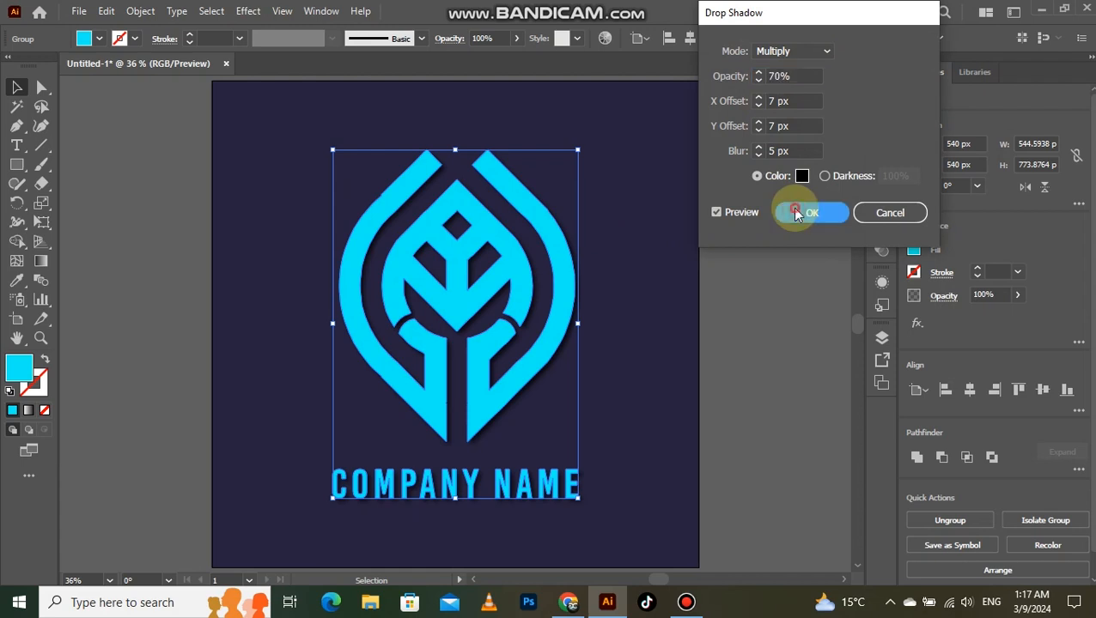
{"action": "left_click", "coordinate": [645, 330]}
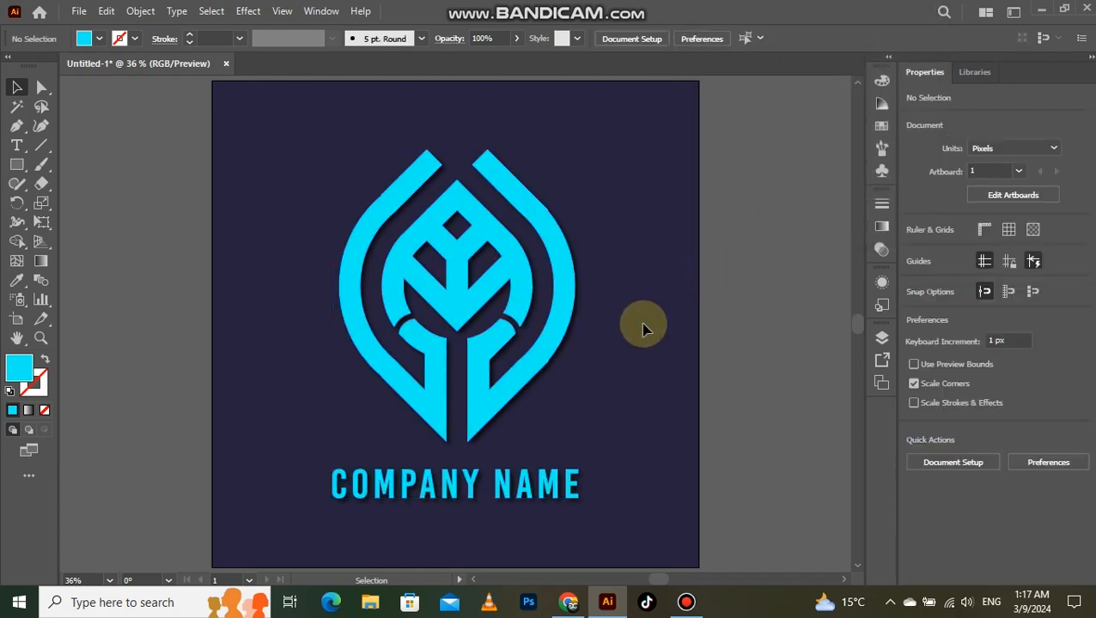